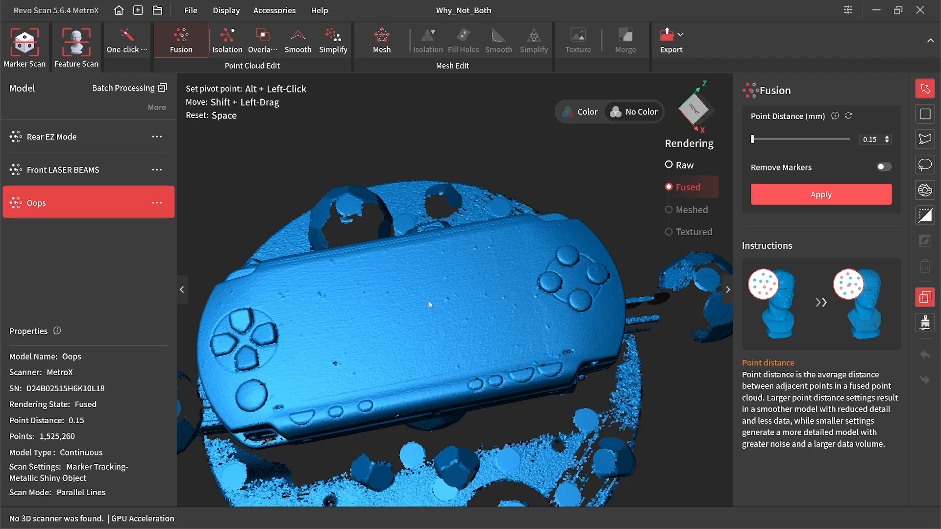
Switch from the Oops scan to the Rear EZ Mode scan and examine its raw back surface and side edges.
shift+drag(421, 297, 488, 290)
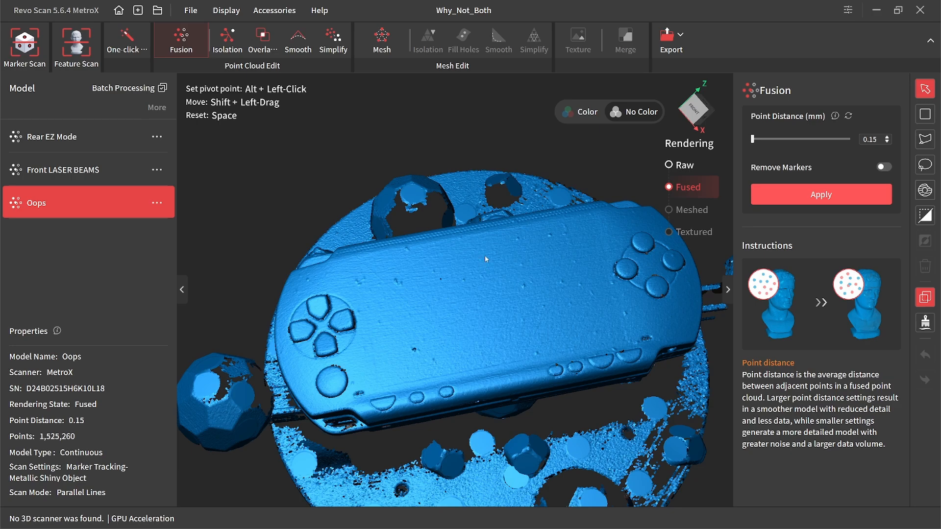
click(111, 175)
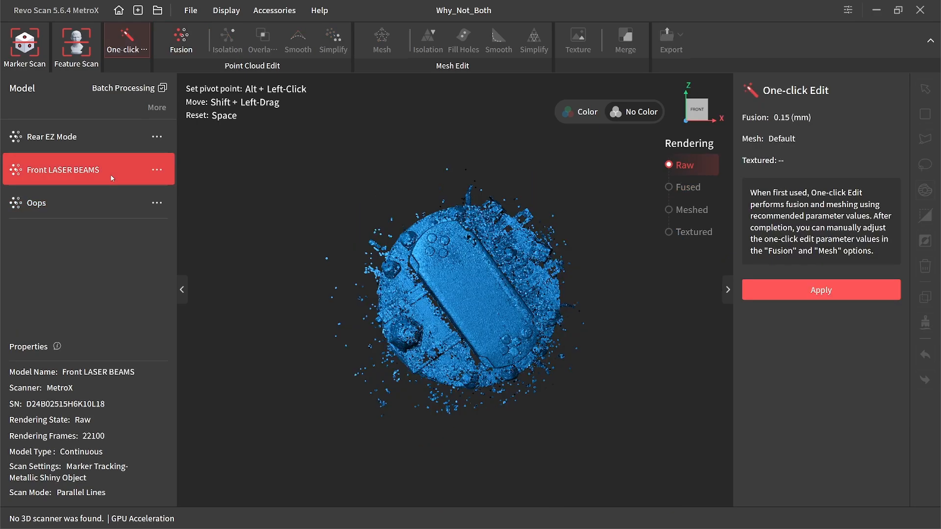
click(77, 142)
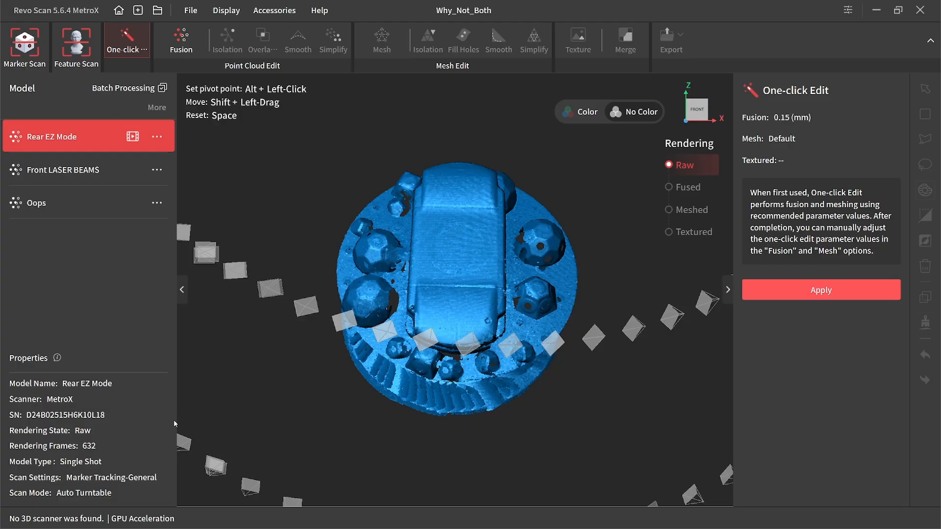
scroll(416, 329, up, 5)
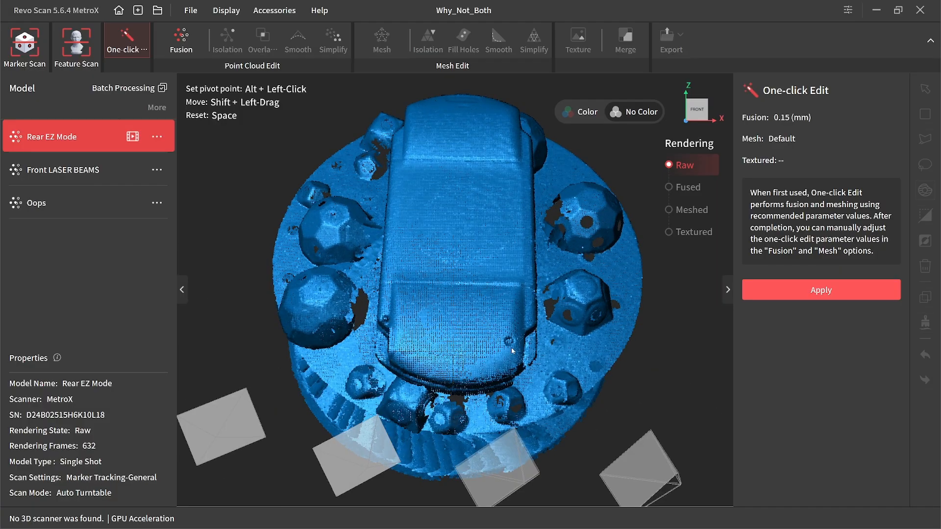
drag(621, 327, 448, 316)
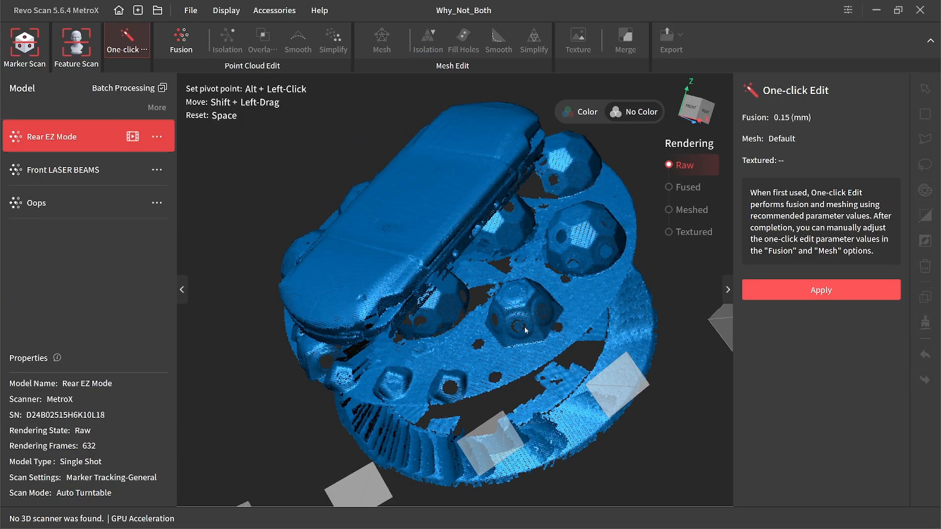
drag(524, 327, 435, 354)
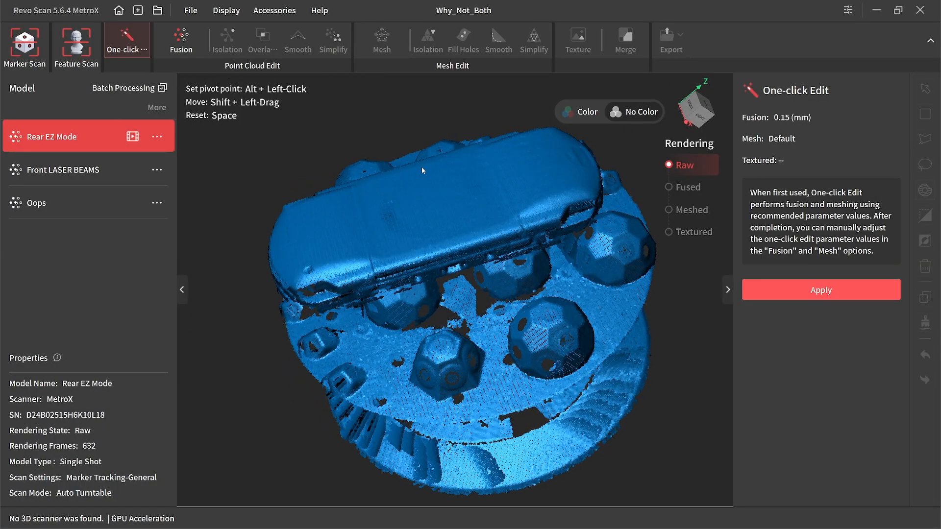
drag(494, 302, 318, 302)
scroll(531, 211, up, 3)
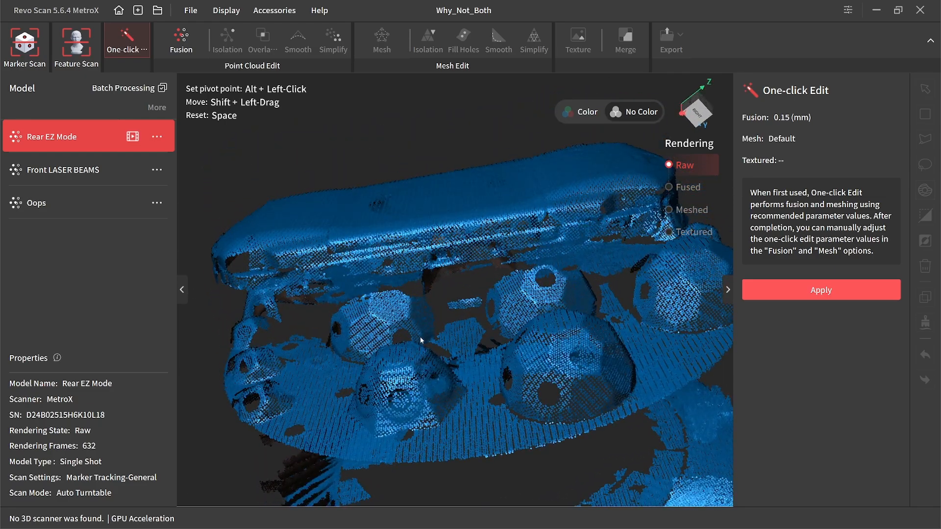
drag(419, 336, 435, 299)
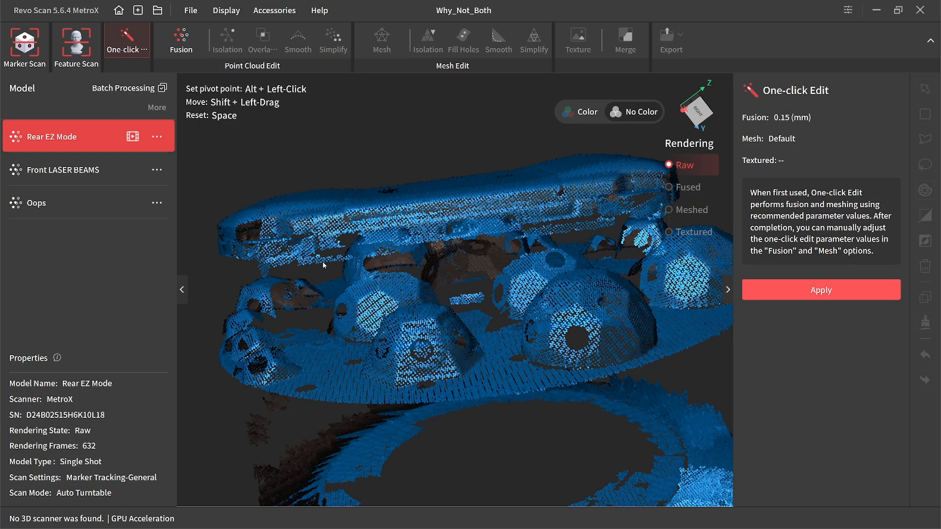
drag(617, 232, 468, 297)
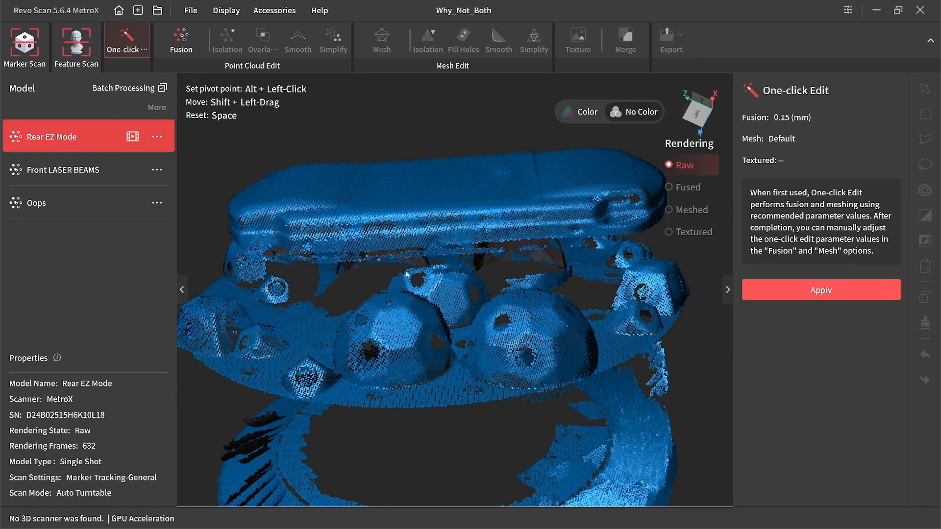
drag(407, 274, 422, 316)
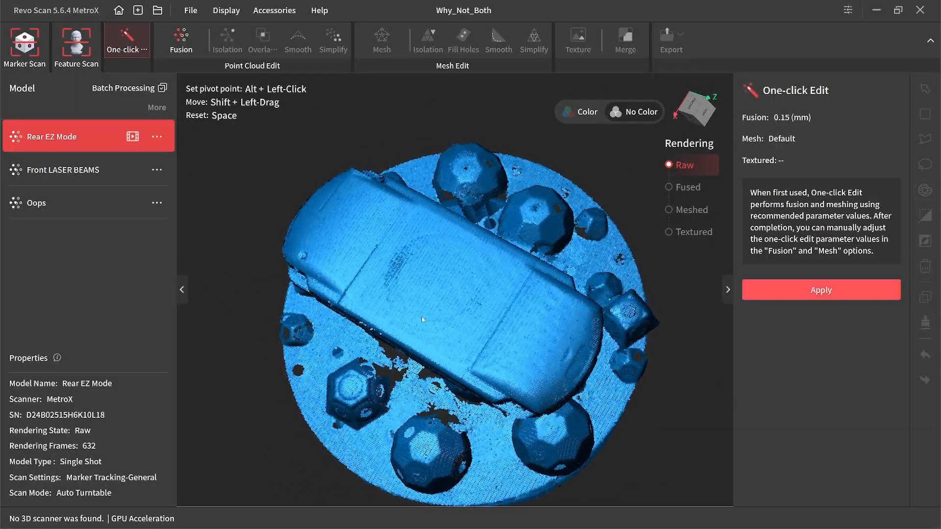
Examine the raw Front LASER BEAMS scan, including the console's face, edges and the surrounding turntable noise.
click(84, 180)
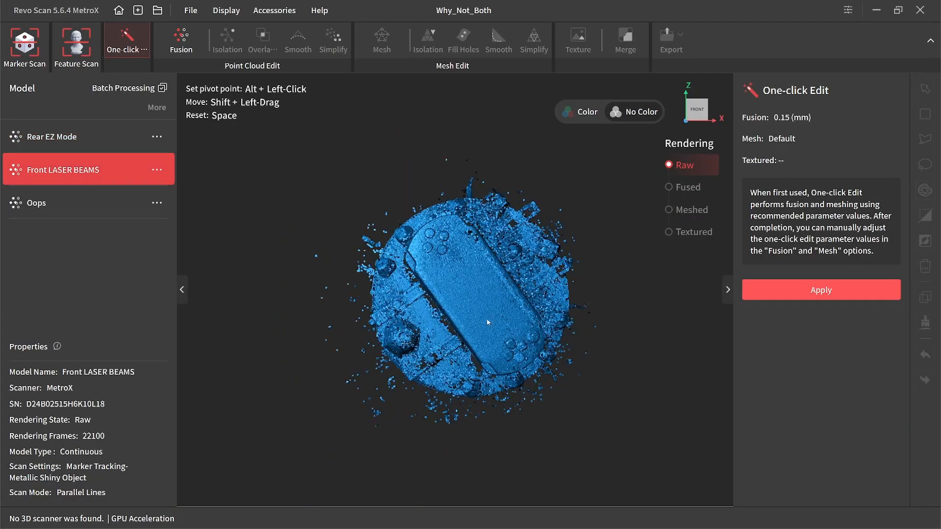
drag(425, 184, 469, 288)
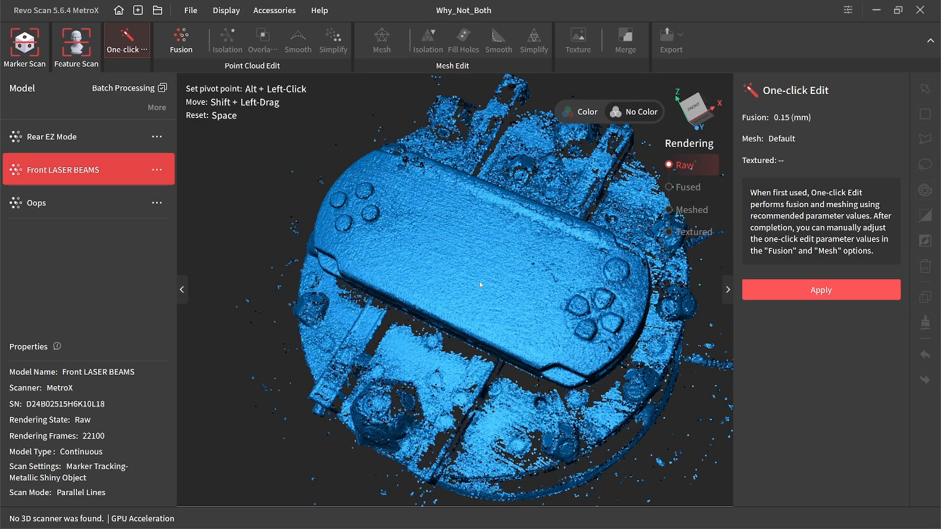
scroll(479, 281, down, 3)
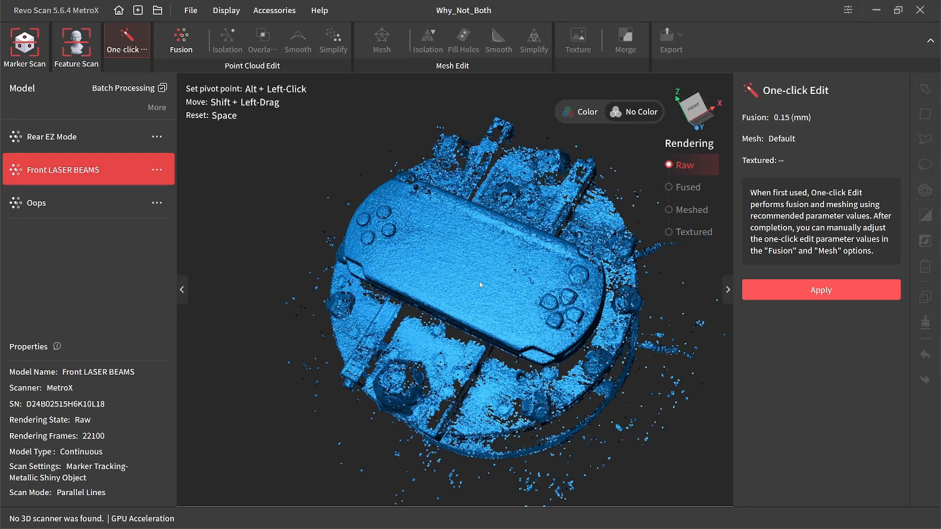
drag(432, 341, 531, 229)
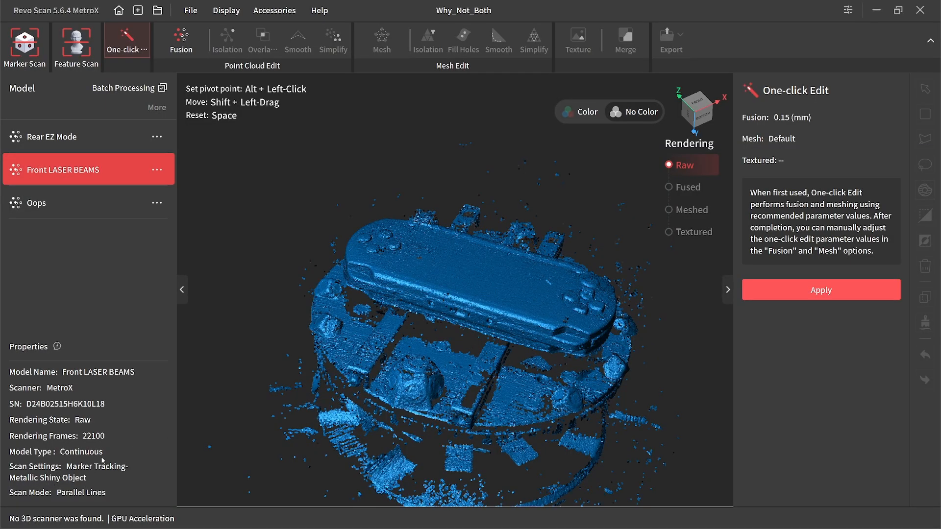
drag(532, 298, 516, 338)
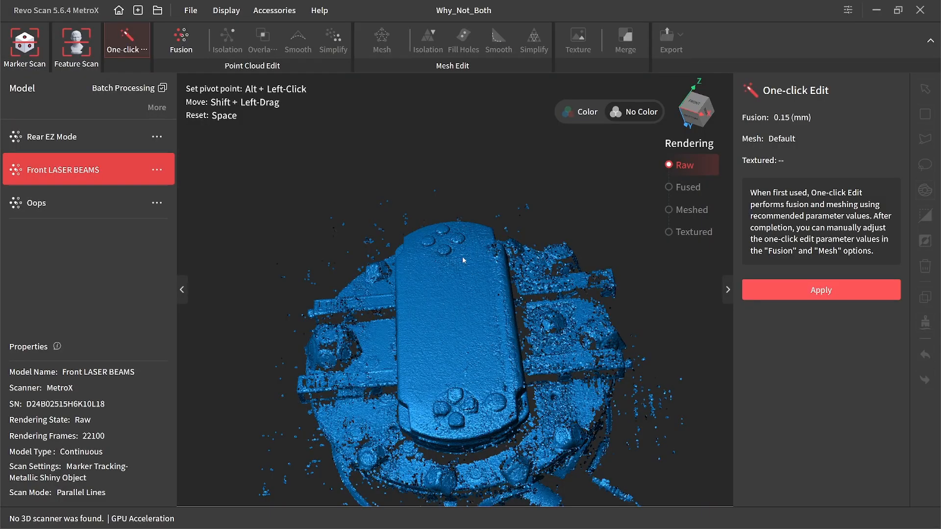
drag(462, 257, 417, 192)
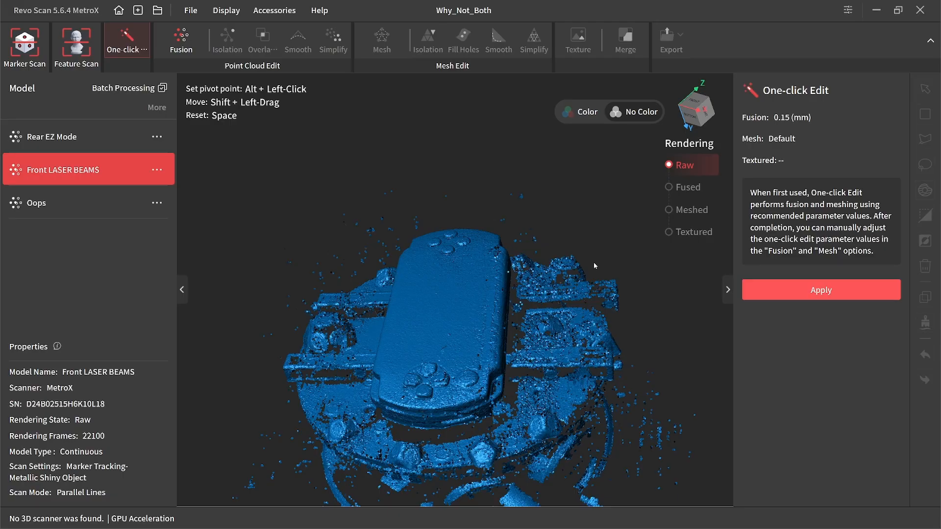
scroll(492, 328, up, 3)
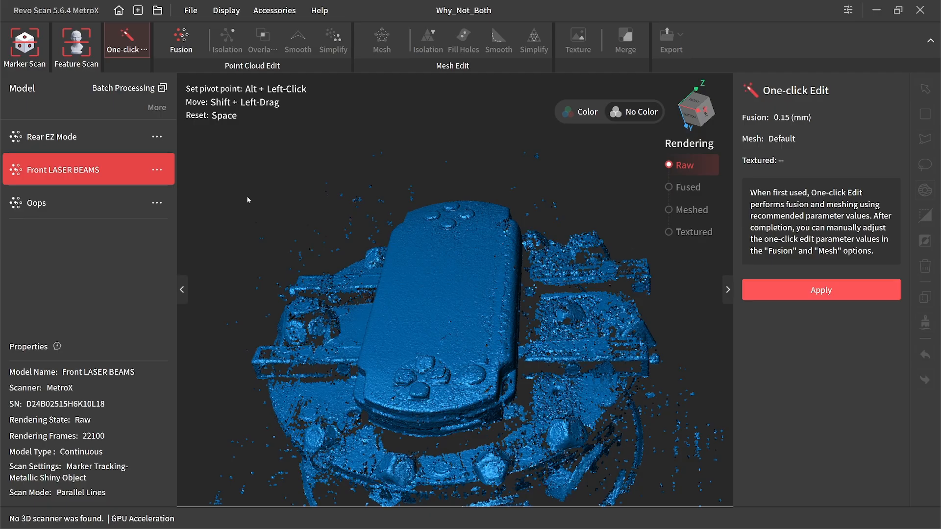
Calculate the recommended Fusion point distance for the Front LASER BEAMS scan and check its surface detail.
click(187, 46)
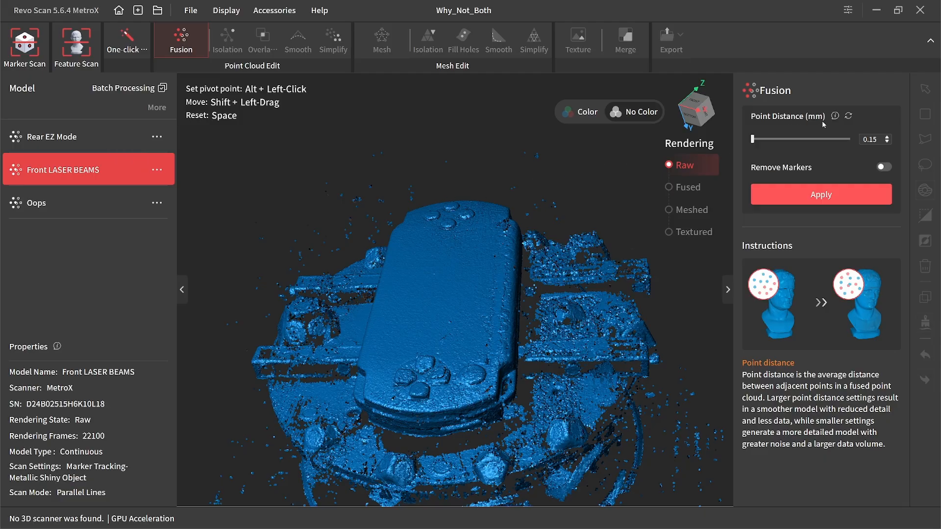
click(848, 118)
drag(610, 282, 563, 310)
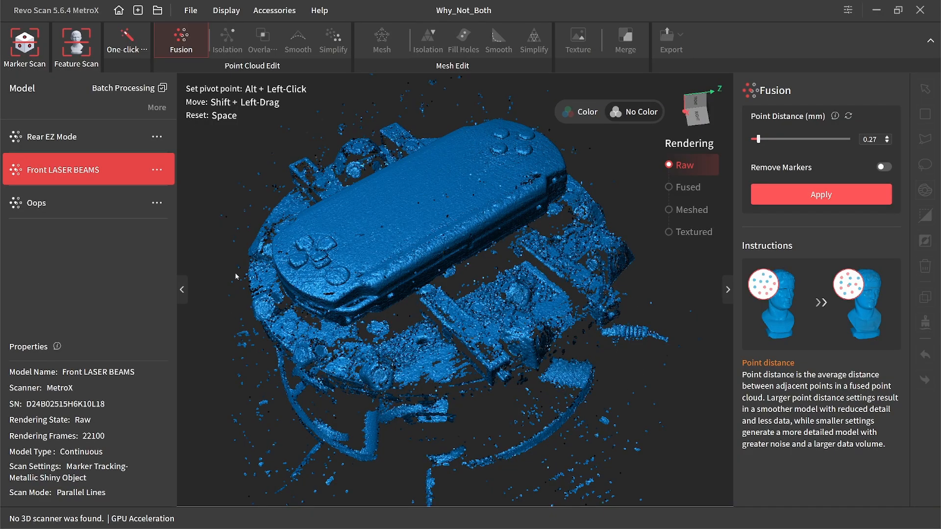
drag(430, 248, 513, 342)
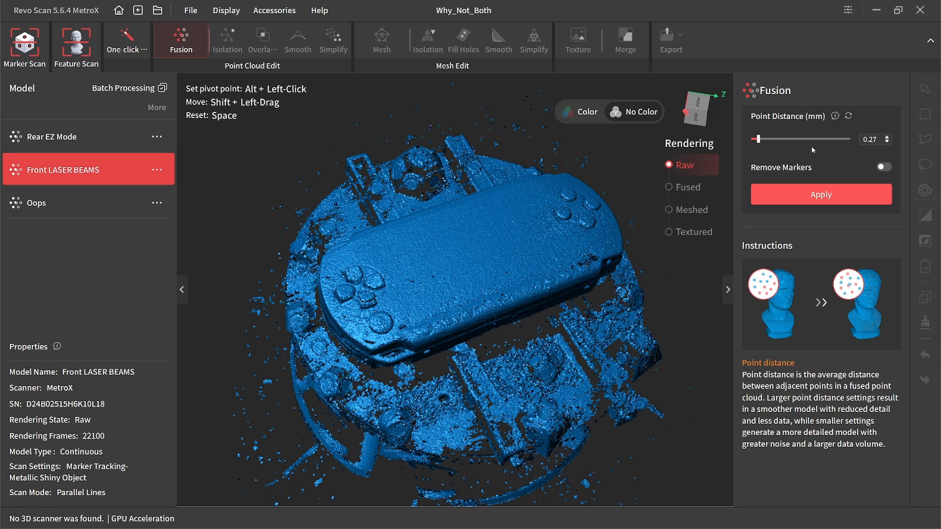
Switch to the Rear EZ Mode scan and recalculate its recommended Fusion point distance.
click(70, 141)
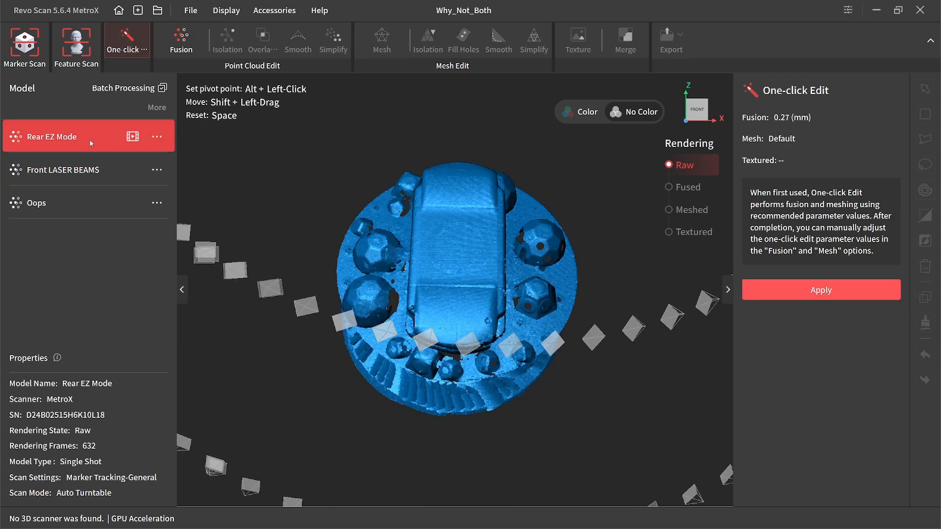
drag(684, 272, 456, 294)
click(195, 37)
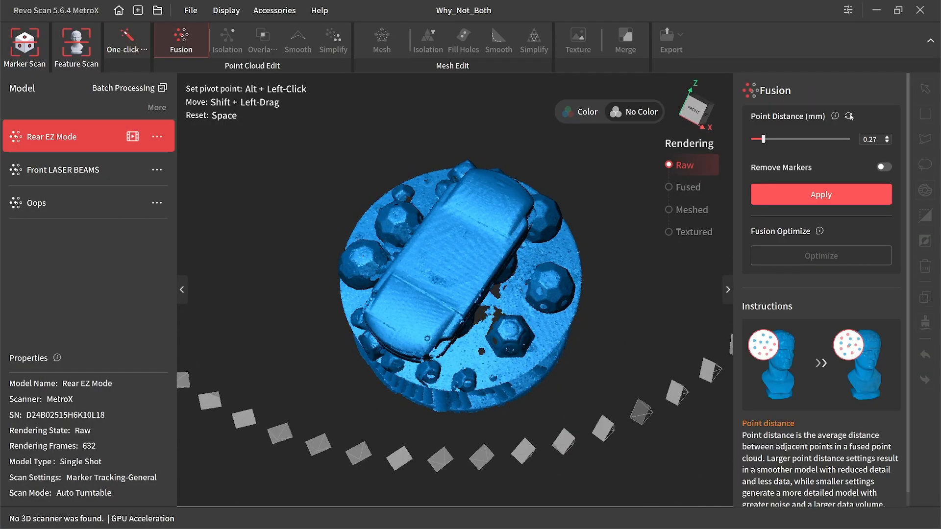
click(850, 116)
Check the raw Rear EZ Mode surface and fuse its point cloud with a 0.21 mm point distance.
scroll(642, 314, up, 4)
drag(579, 322, 461, 329)
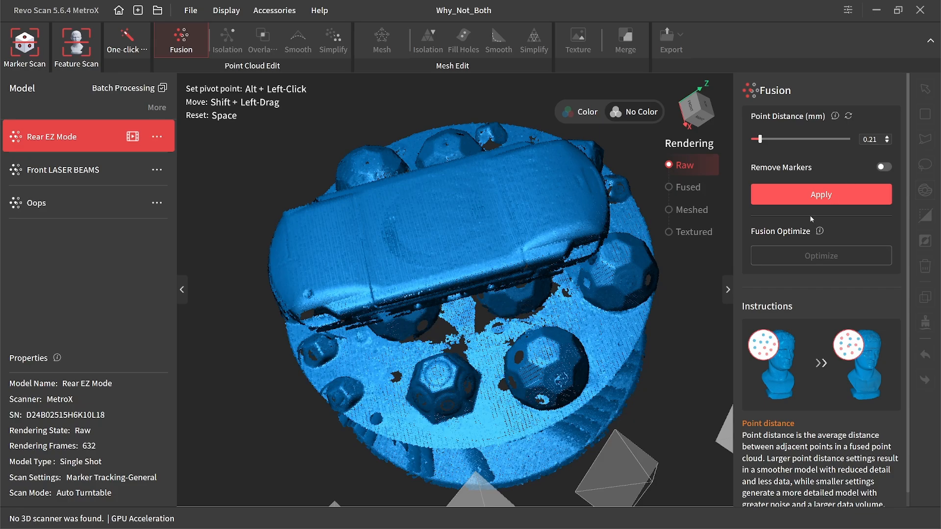
drag(484, 300, 431, 382)
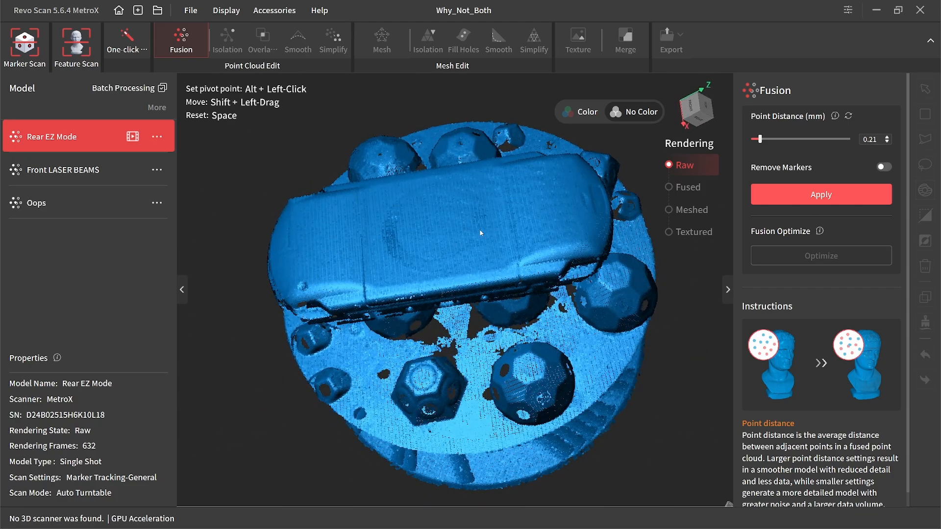
mouse_move(481, 232)
mouse_down()
mouse_move(495, 248)
mouse_move(481, 247)
mouse_up()
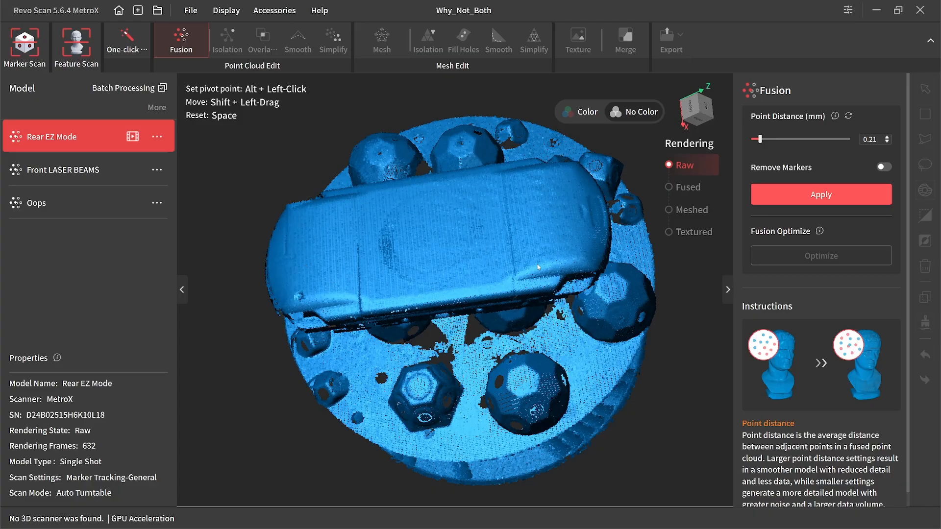
scroll(470, 308, up, 2)
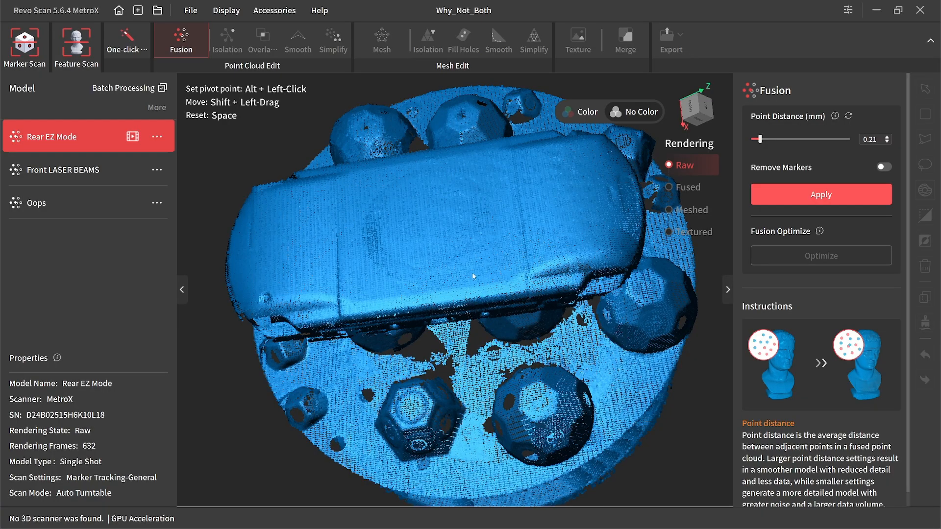
drag(473, 275, 431, 310)
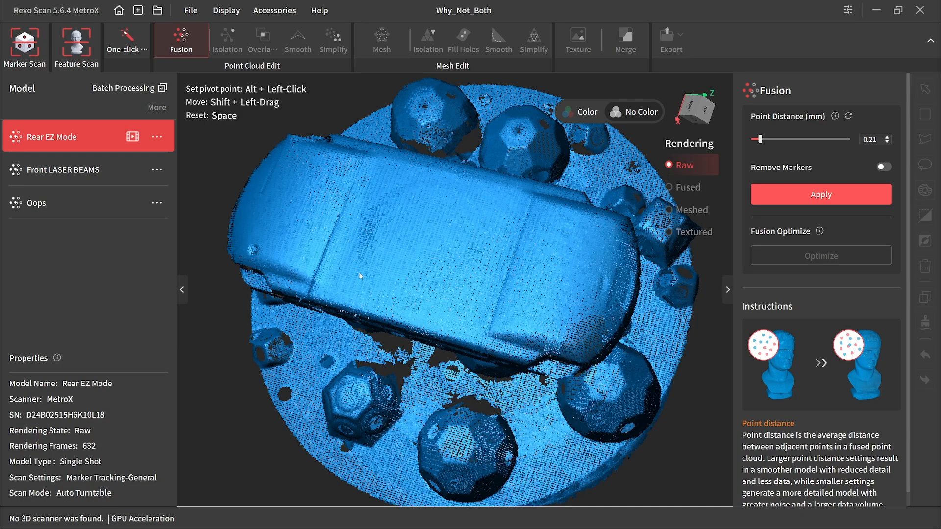
scroll(360, 273, up, 3)
scroll(360, 265, down, 5)
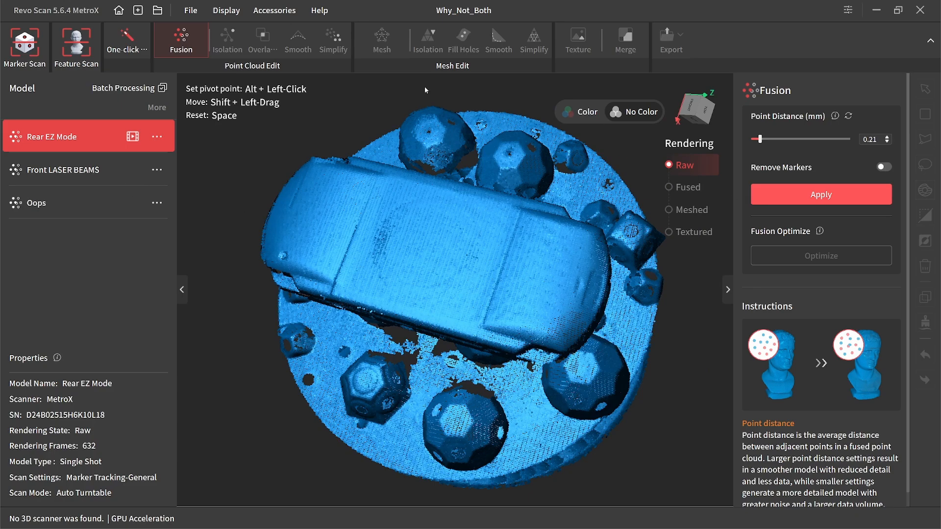
click(841, 199)
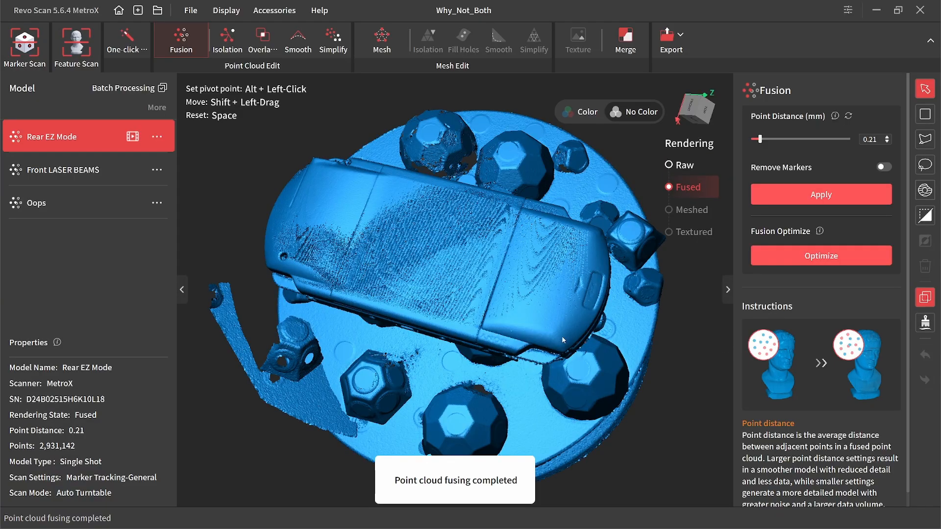
Inspect the rough ripples on the fused Rear EZ Mode surface and run Fusion Optimize on it.
drag(562, 339, 351, 367)
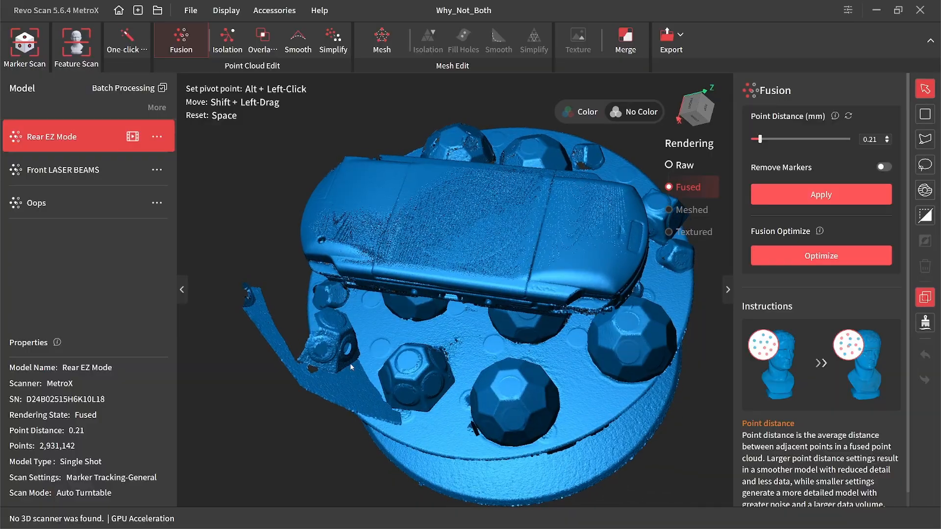
scroll(406, 265, up, 3)
mouse_move(405, 264)
mouse_down()
mouse_move(528, 267)
mouse_move(435, 341)
mouse_move(345, 366)
mouse_move(392, 275)
mouse_up()
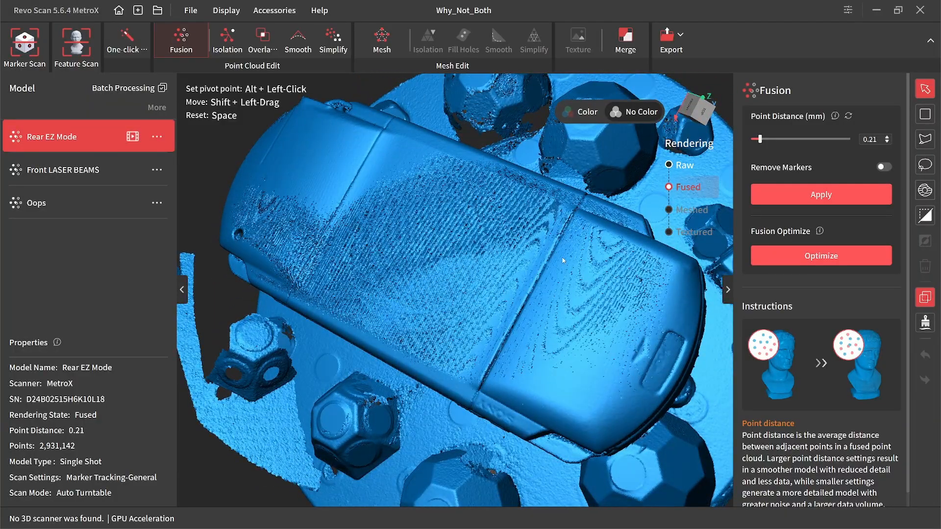
click(830, 257)
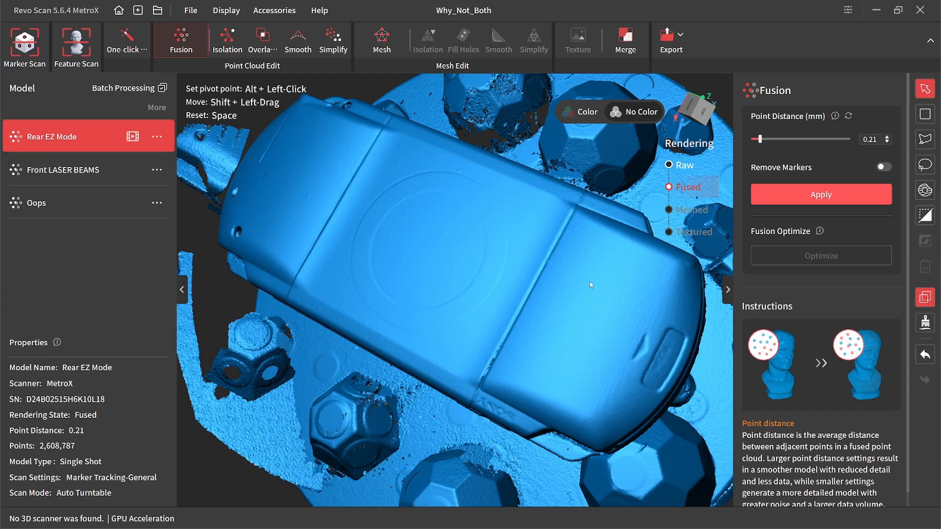
Examine the optimized Rear EZ Mode point cloud, including its back surface, side edge and stray scanned fragments.
scroll(489, 298, up, 3)
scroll(373, 333, down, 4)
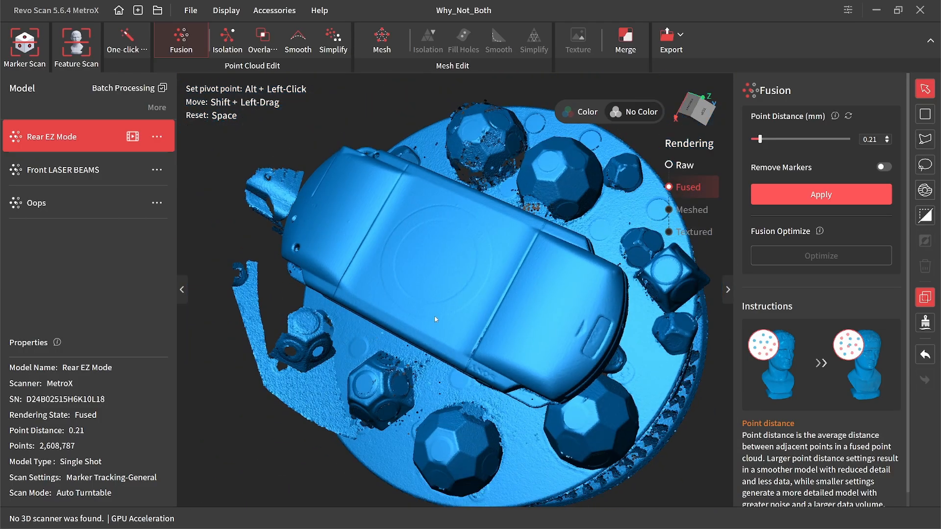
drag(436, 319, 399, 272)
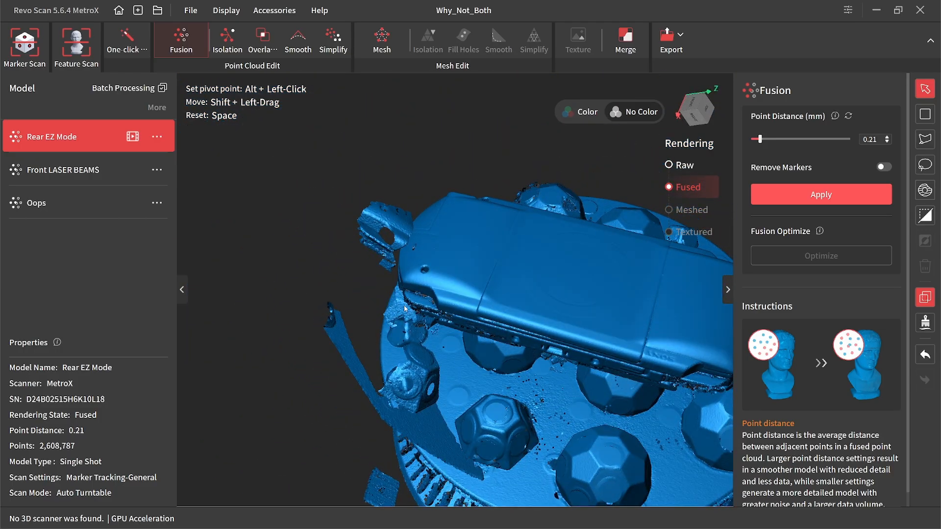
drag(405, 309, 450, 274)
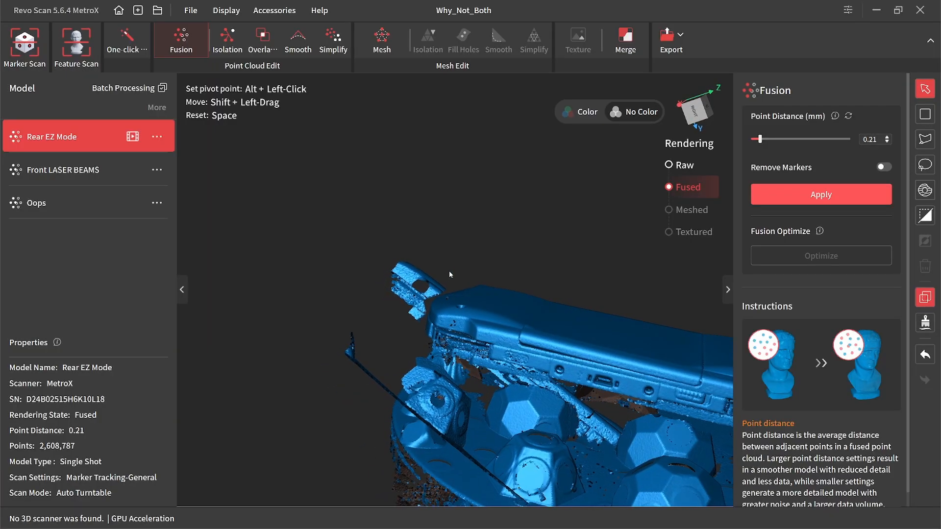
Examine the fused Rear EZ Mode cloud's end edge up close and its back surface from above.
scroll(456, 272, up, 5)
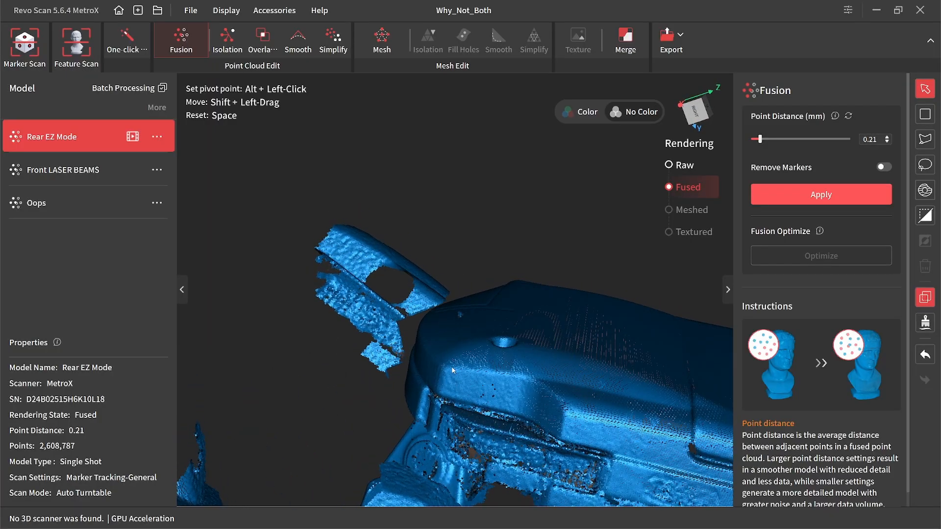
drag(453, 371, 395, 337)
scroll(431, 354, down, 5)
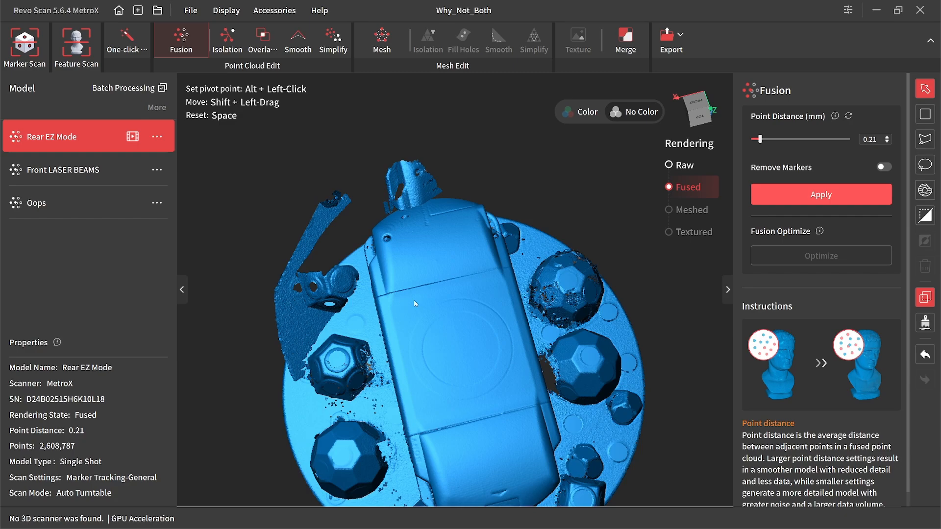
Show the raw Rear EZ Mode scan and examine the capture positions surrounding the turntable from several angles.
click(684, 166)
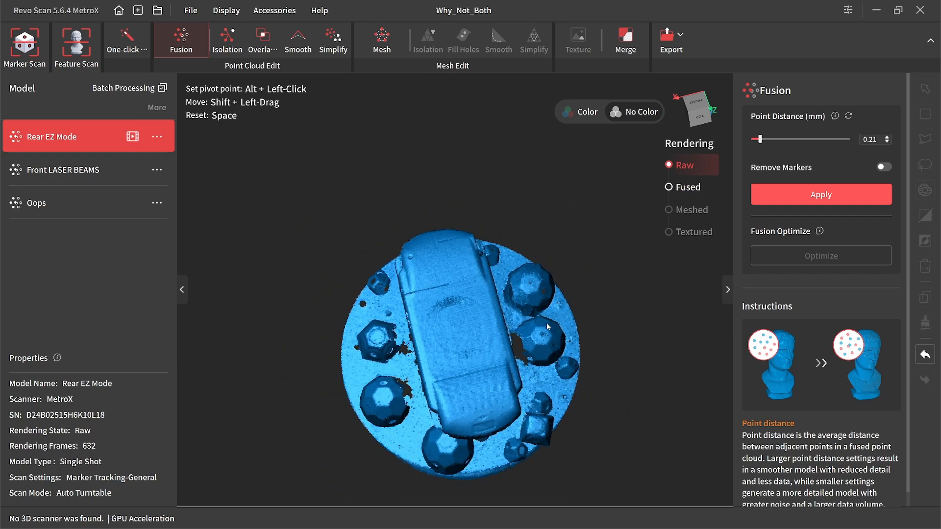
drag(532, 370, 408, 373)
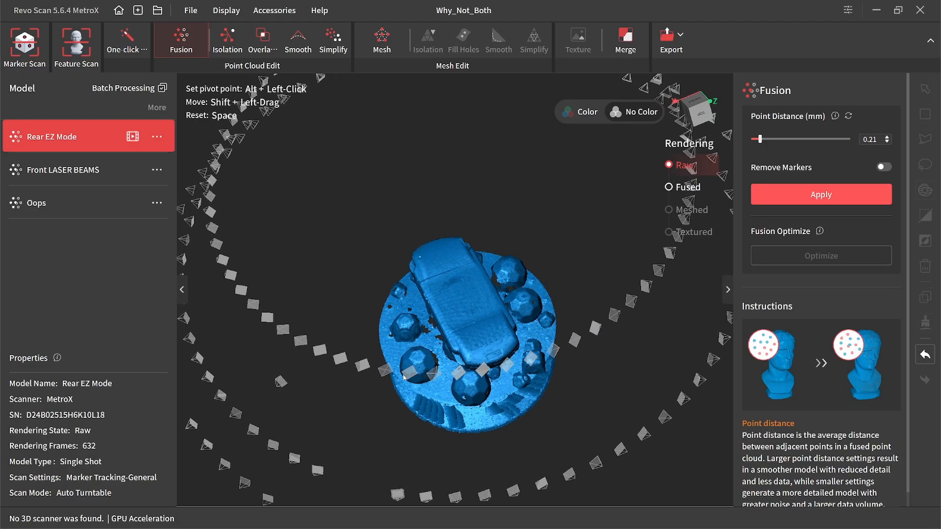
mouse_move(414, 377)
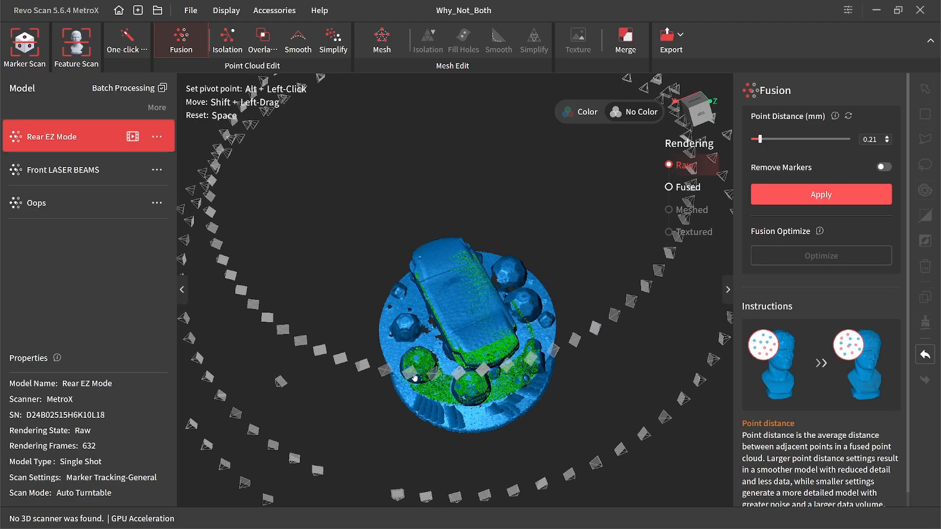
scroll(454, 342, up, 2)
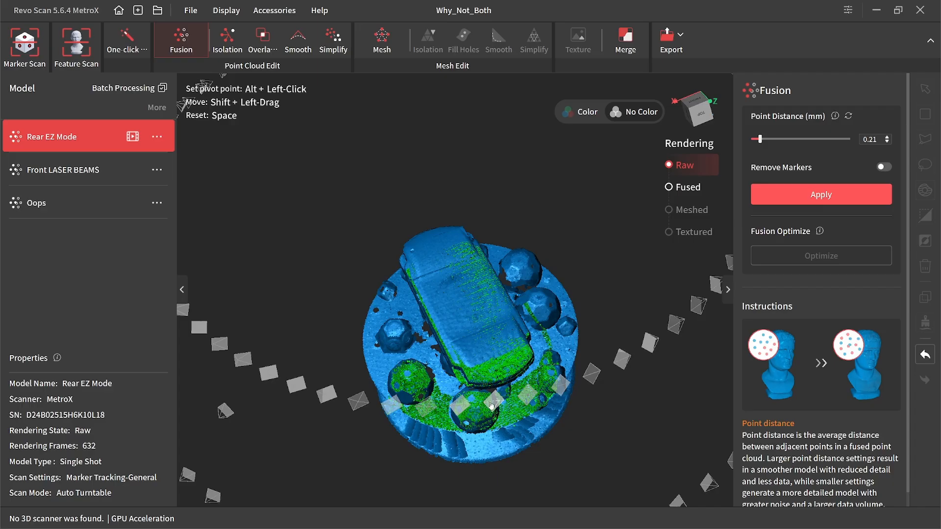
drag(559, 370, 427, 433)
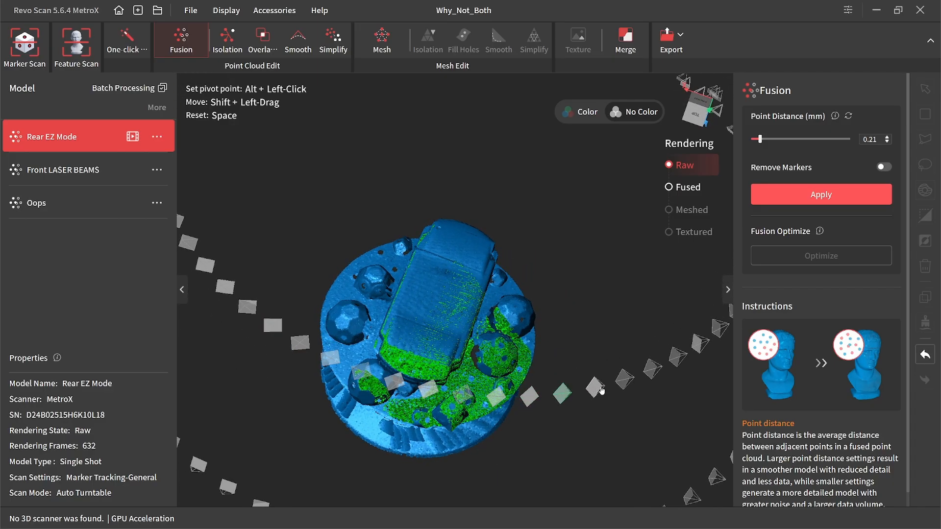
drag(629, 411, 296, 400)
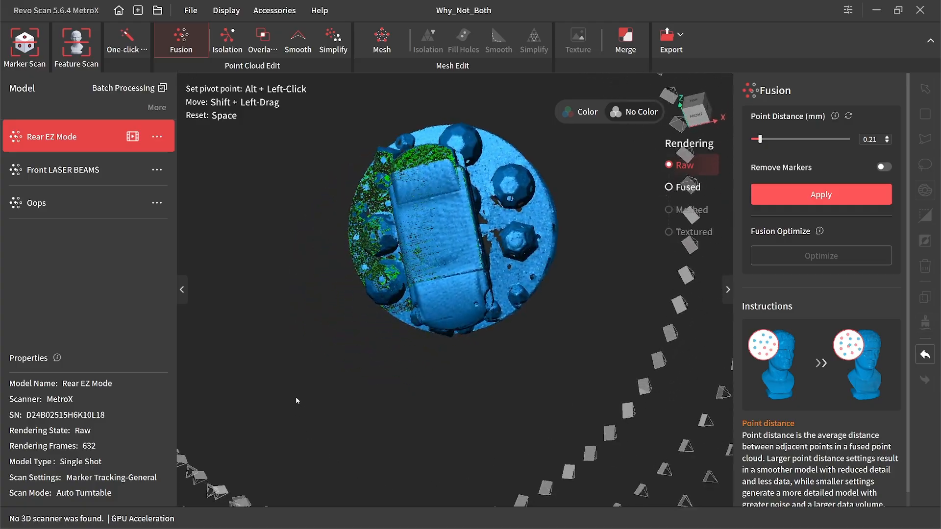
Reset the view and highlight the points contributed by individual capture frames near the console's lower end.
key(space)
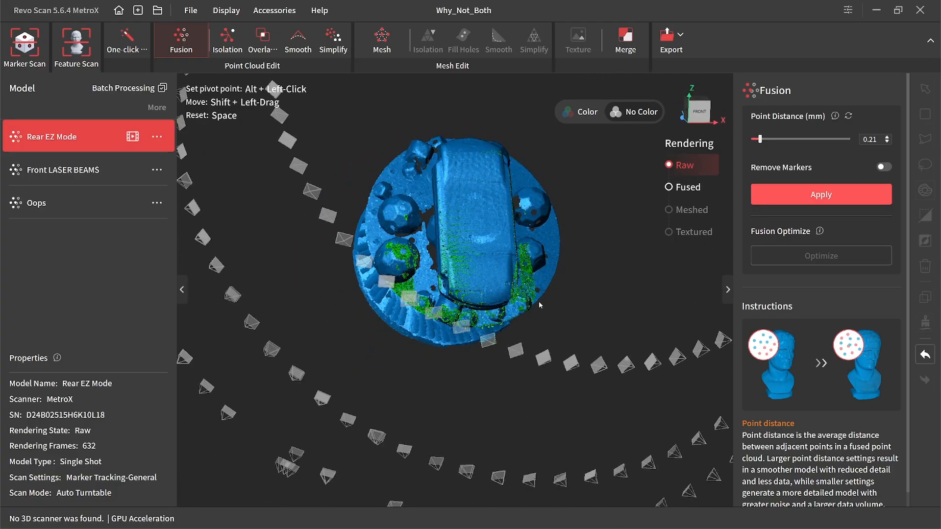
drag(513, 349, 429, 325)
drag(441, 363, 446, 398)
scroll(446, 398, up, 5)
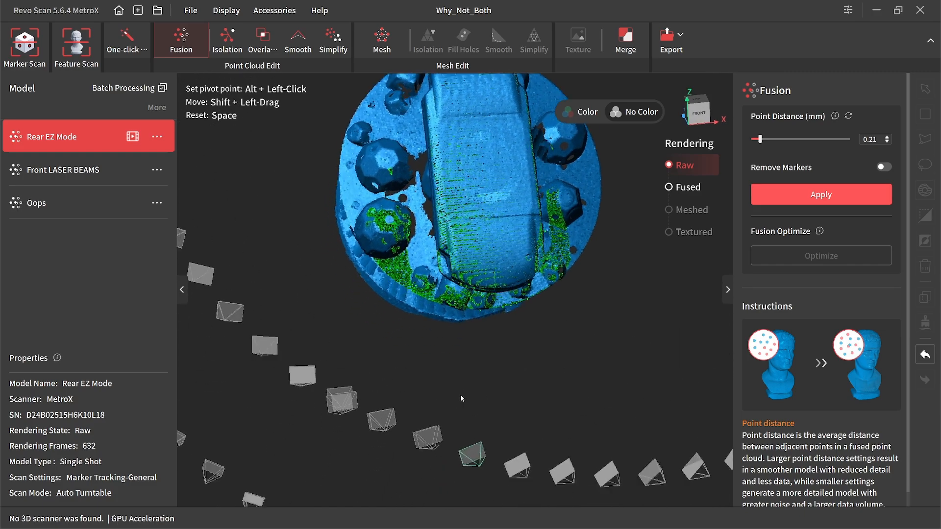
click(339, 369)
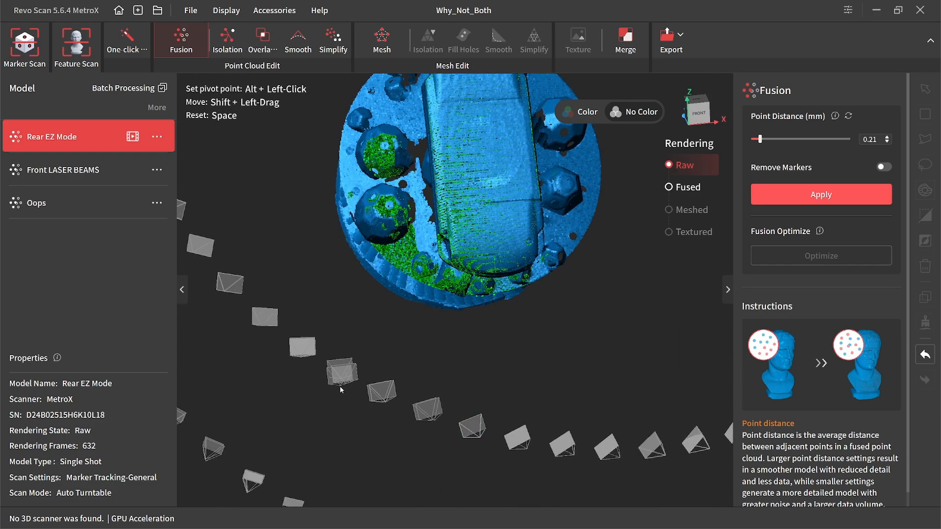
click(337, 384)
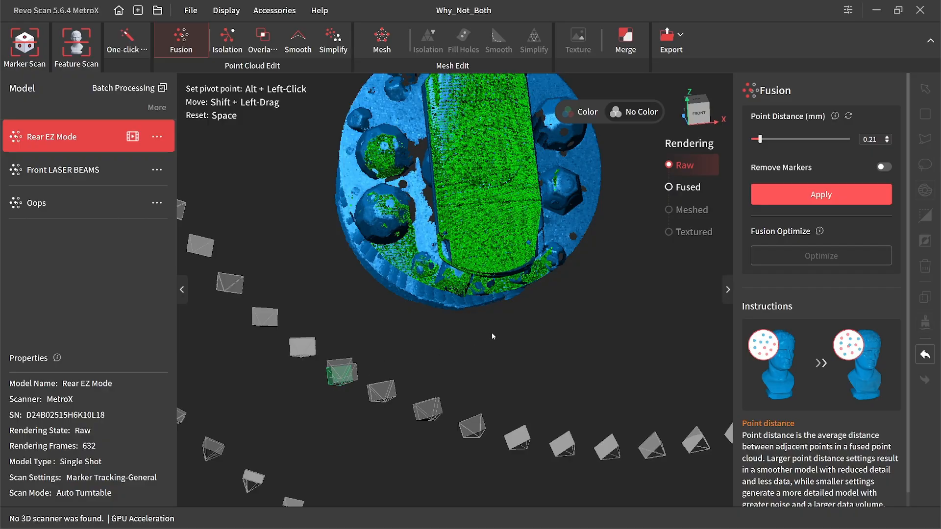
Examine the selected frame's coverage of the console's back among the capture rings and return to the fused rendering.
drag(492, 336, 440, 385)
scroll(433, 381, down, 5)
scroll(441, 386, down, 5)
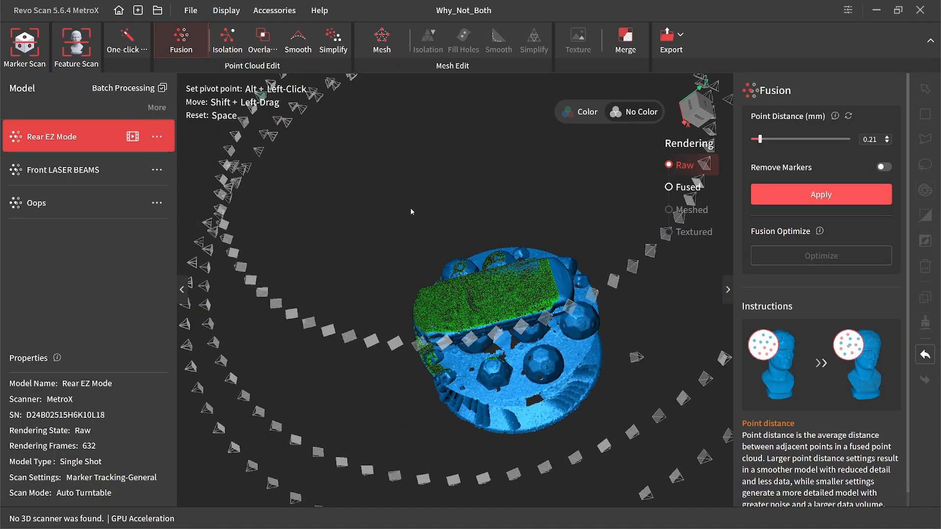
drag(401, 208, 437, 211)
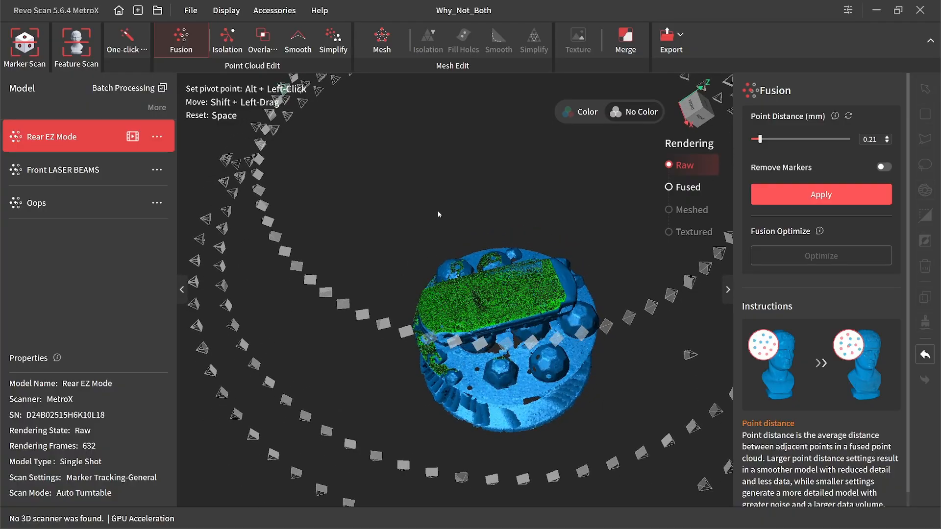
drag(362, 369, 336, 444)
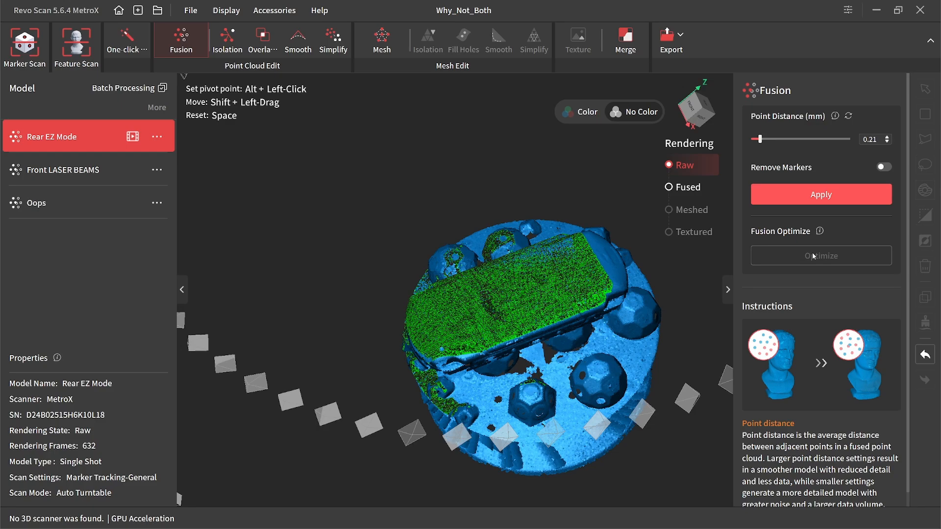
drag(504, 289, 459, 295)
click(688, 187)
Switch to the Front LASER BEAMS scan and fuse its point cloud with a 0.21 mm point distance.
click(109, 177)
scroll(492, 286, up, 4)
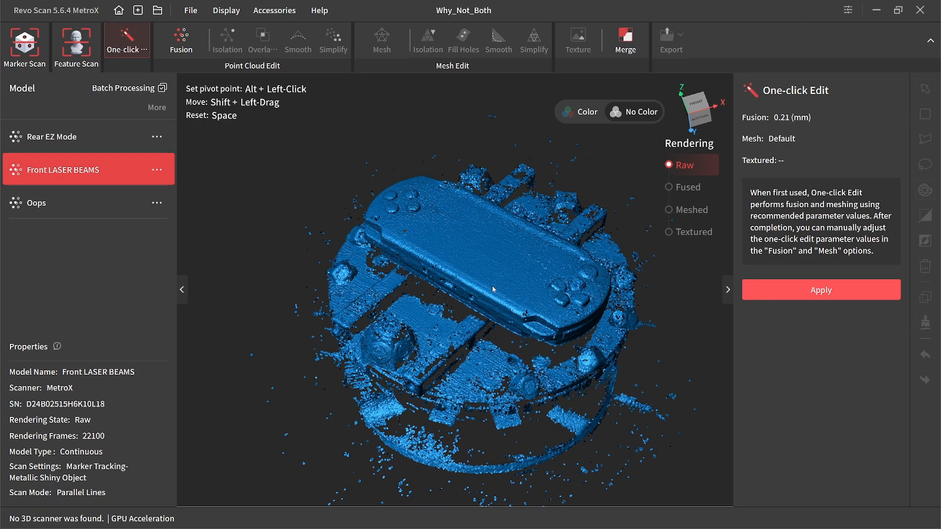
click(189, 44)
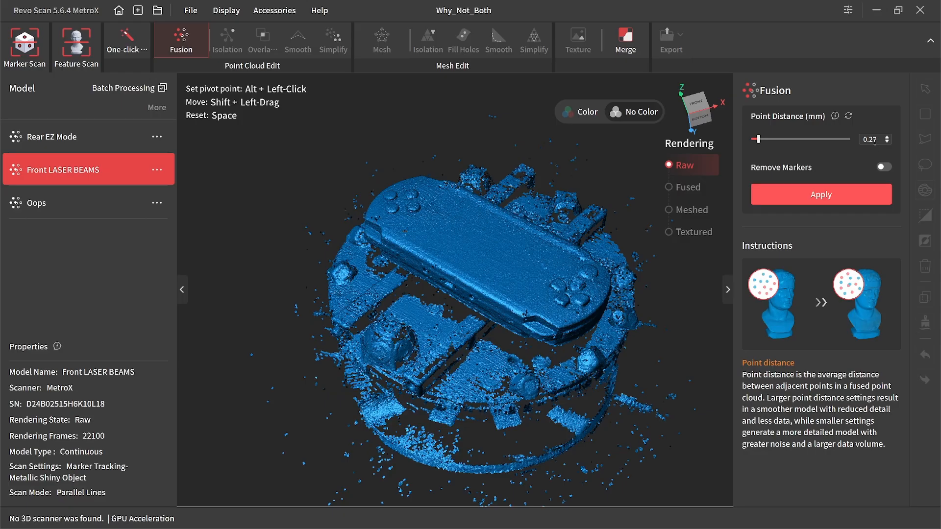
scroll(875, 141, down, 4)
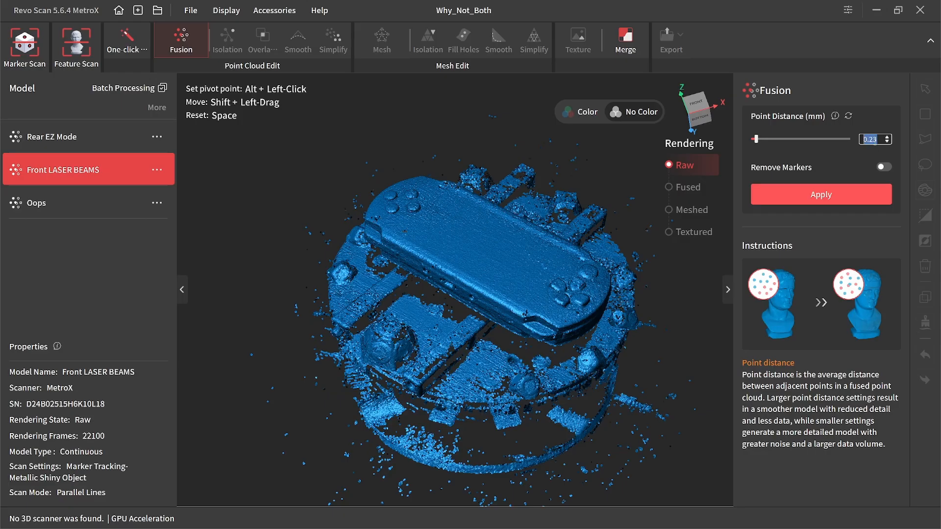
click(825, 196)
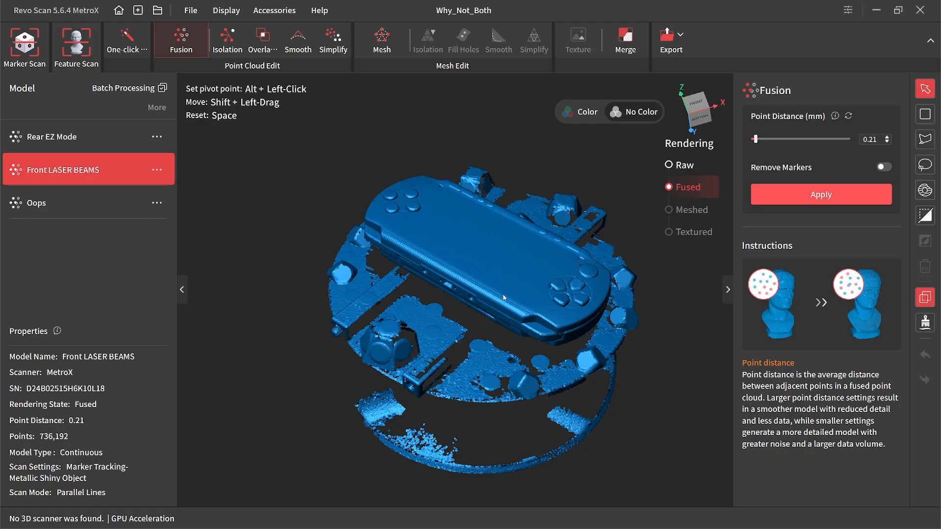
Inspect the fused front face, buttons and lower edge of Front LASER BEAMS and collapse the Fusion settings.
drag(507, 266, 445, 329)
drag(427, 371, 430, 366)
scroll(431, 351, up, 2)
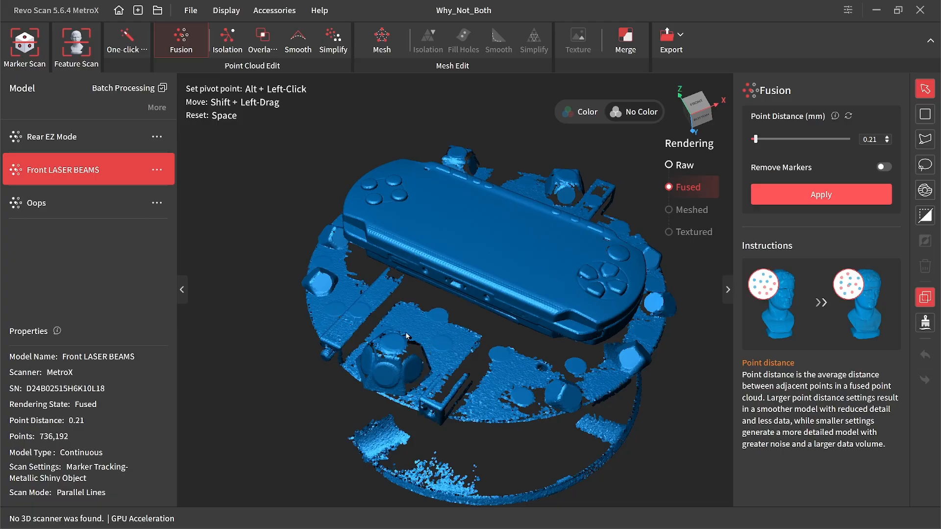
drag(385, 340, 390, 376)
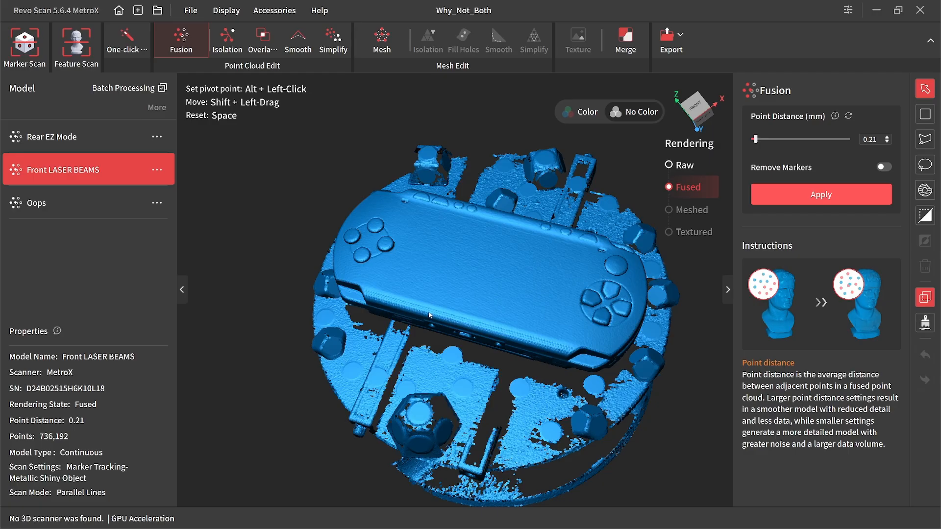
drag(474, 289, 530, 269)
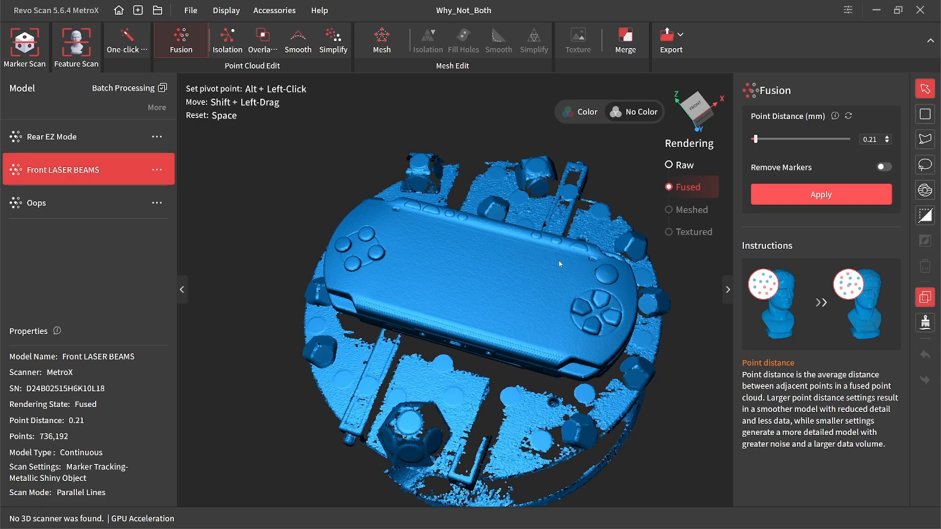
click(728, 289)
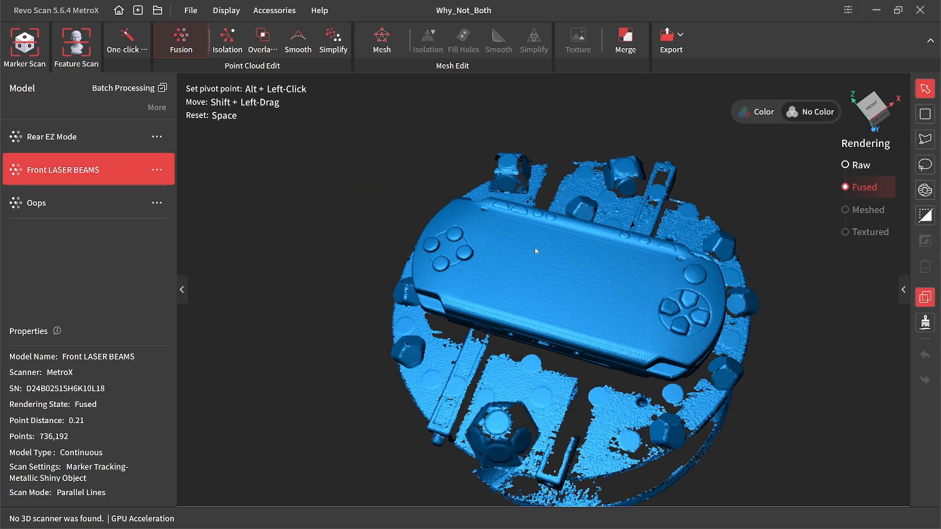
Compare the fused front scan in Orthogonal View and Perspective View.
click(226, 10)
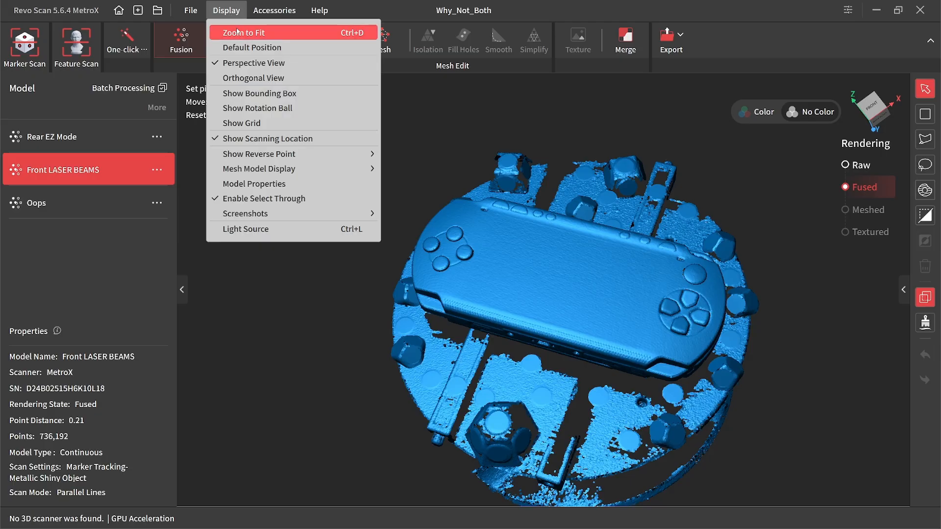
click(275, 79)
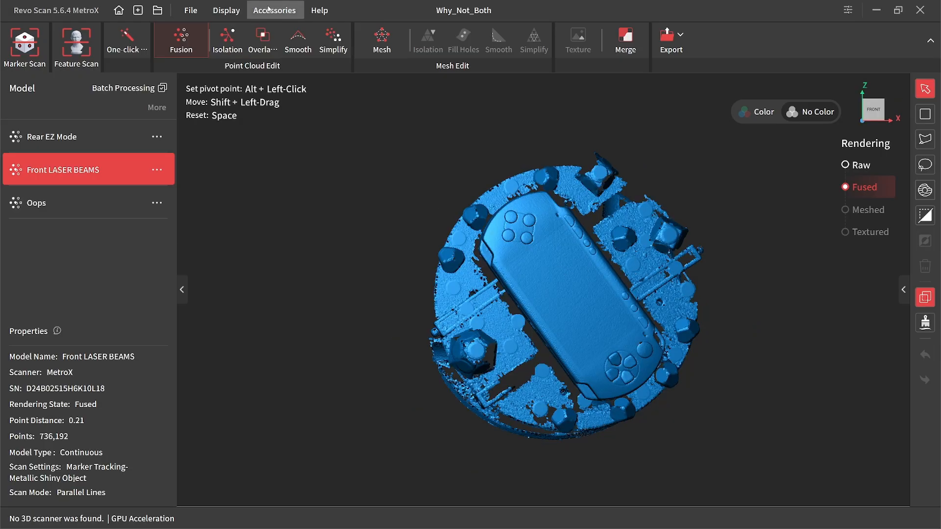
click(226, 11)
click(265, 69)
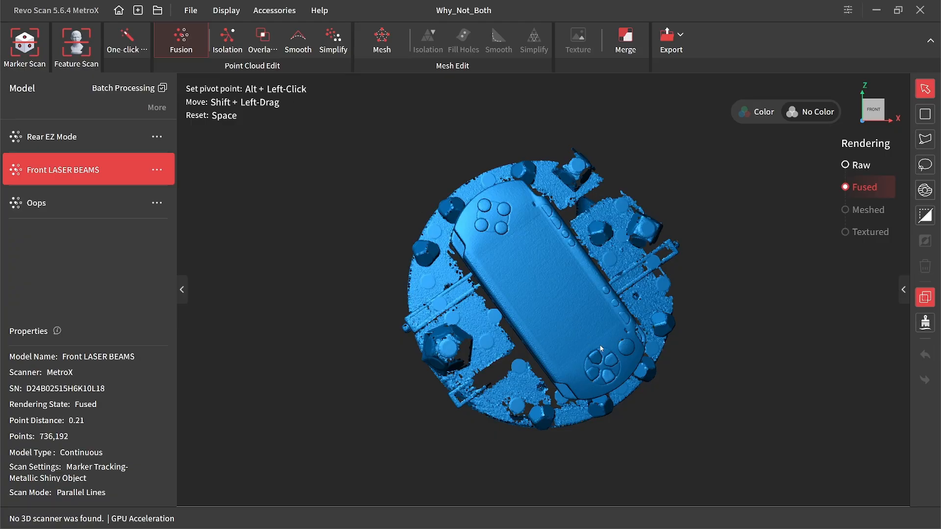
Examine the fused console's buttons, side edges and surrounding turntable fragments in perspective.
drag(600, 349, 570, 285)
scroll(566, 253, up, 5)
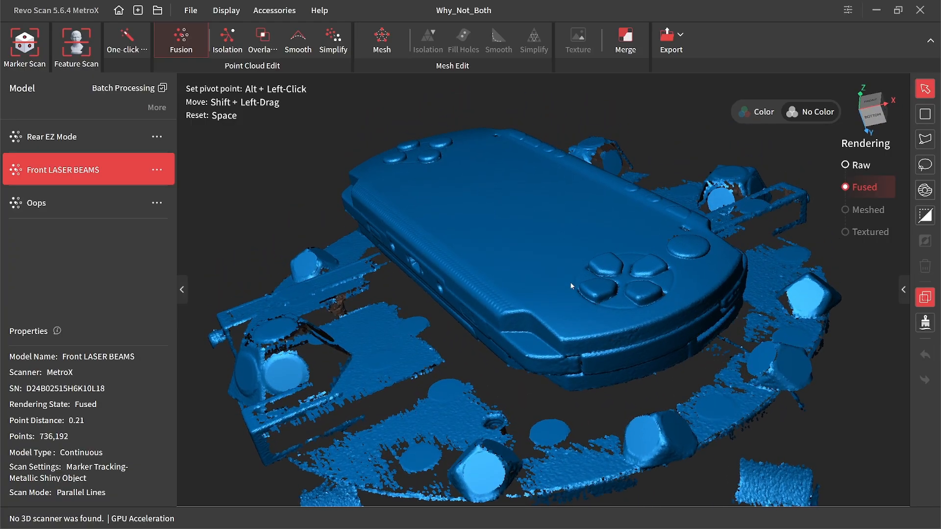
click(231, 7)
click(231, 4)
drag(654, 276, 601, 263)
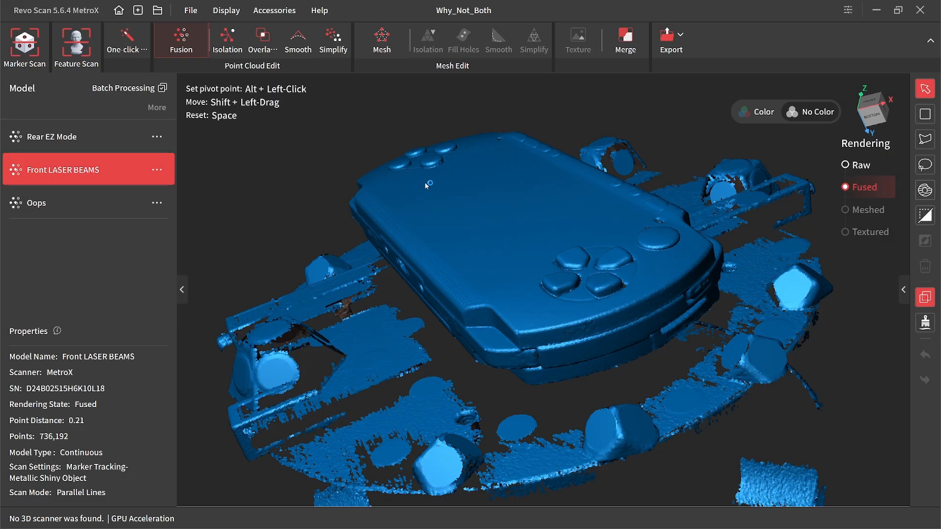
drag(653, 289, 619, 249)
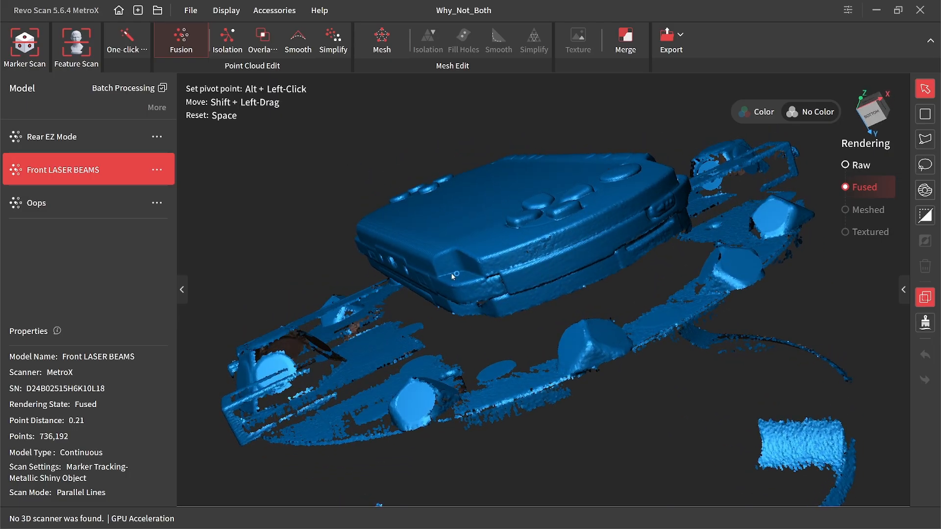
drag(454, 276, 483, 209)
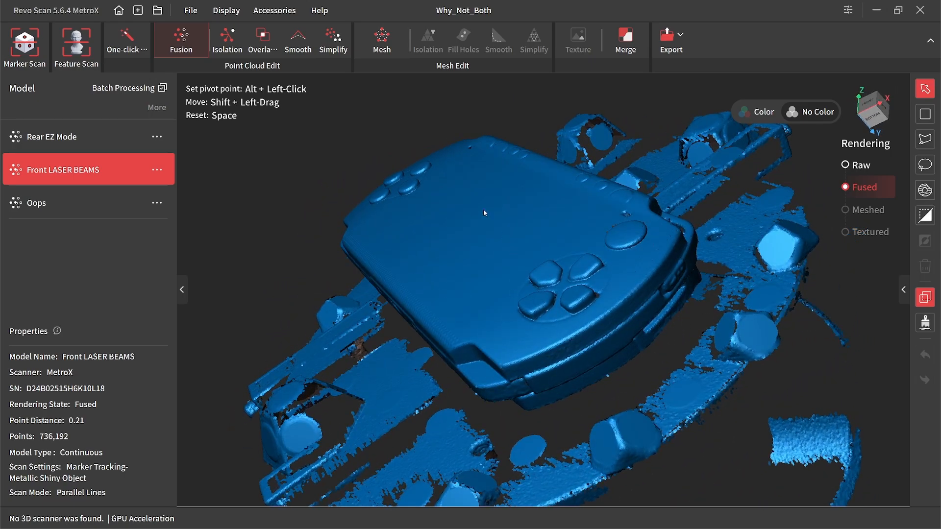
Return Front LASER BEAMS to Orthogonal View and cut away the turntable base below the console with a clipping plane.
click(226, 10)
click(265, 77)
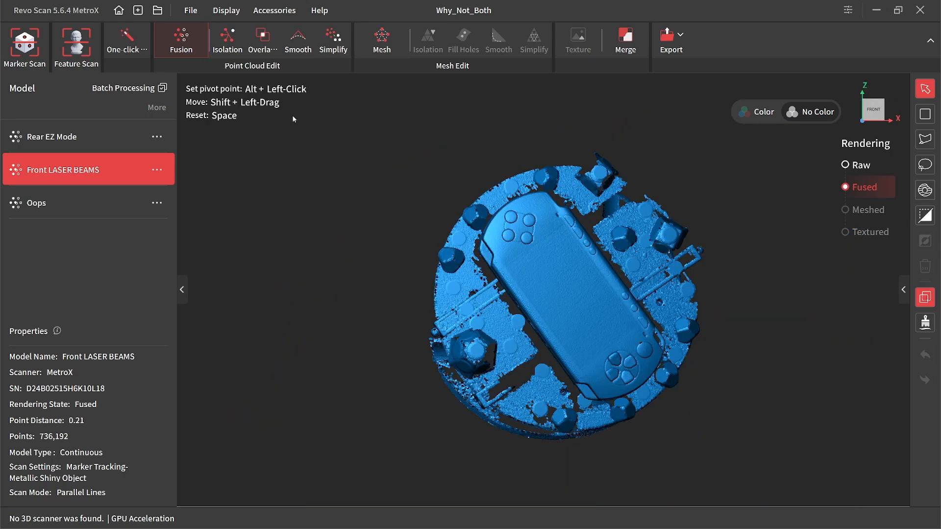
drag(542, 309, 466, 313)
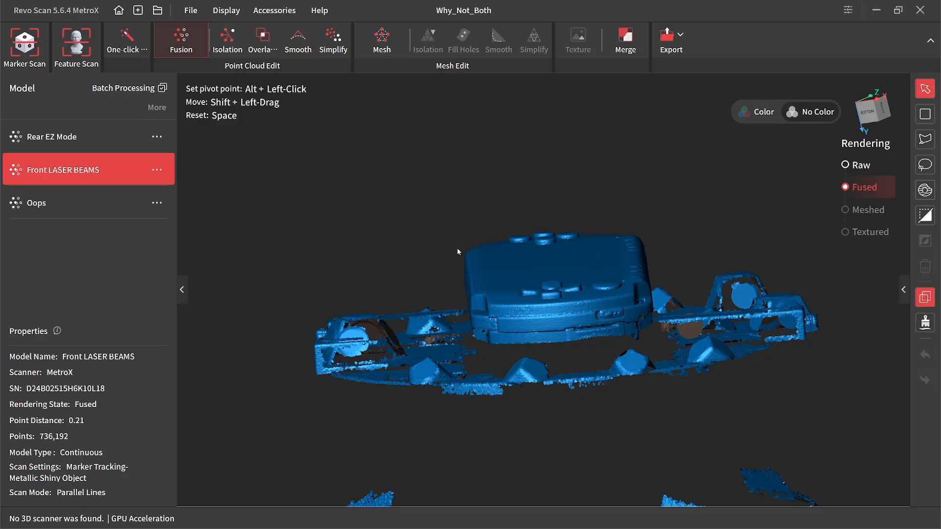
drag(675, 243, 573, 291)
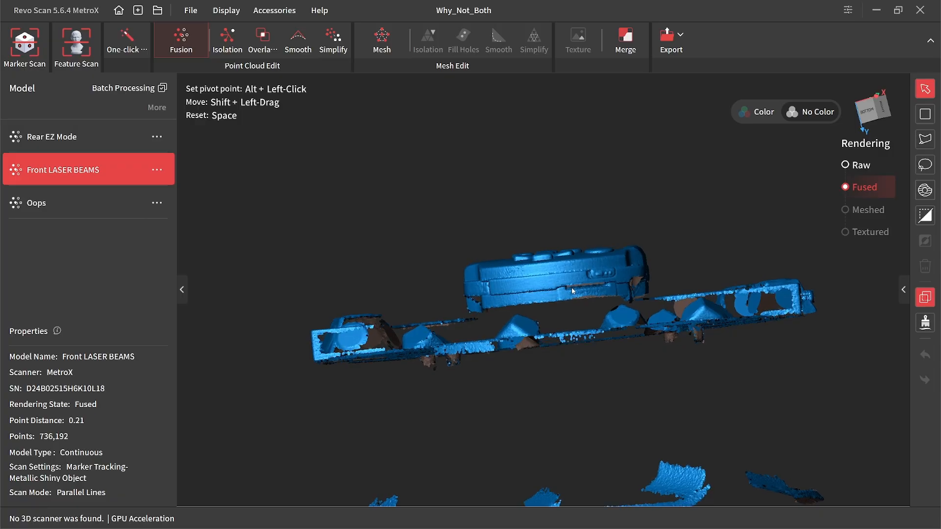
scroll(572, 290, up, 5)
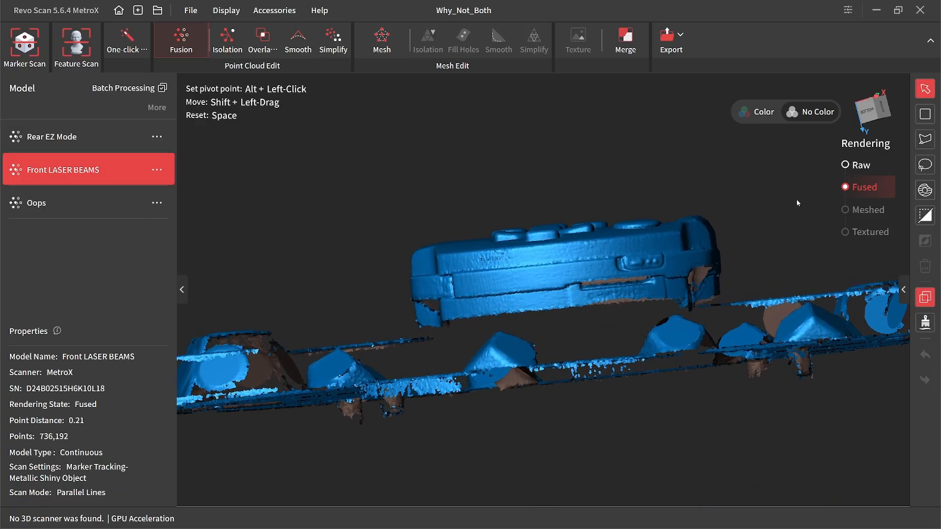
click(926, 215)
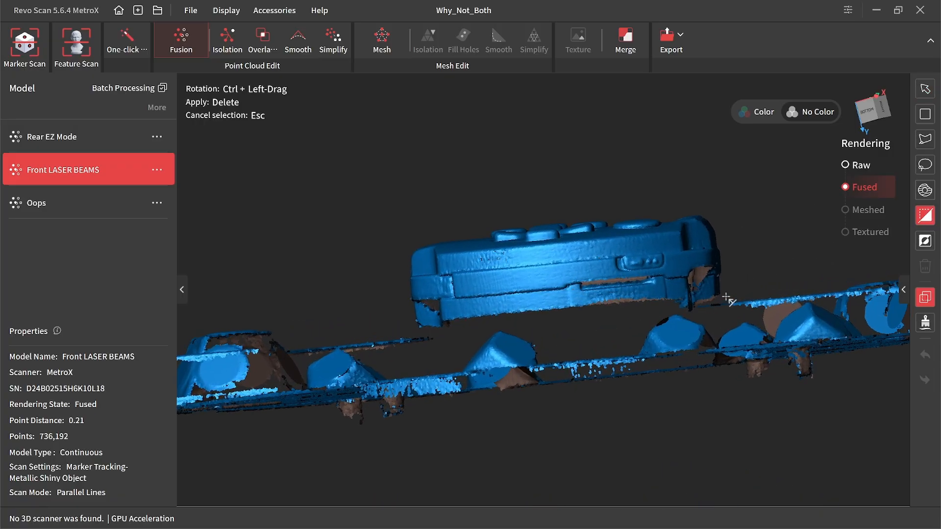
drag(401, 324, 401, 325)
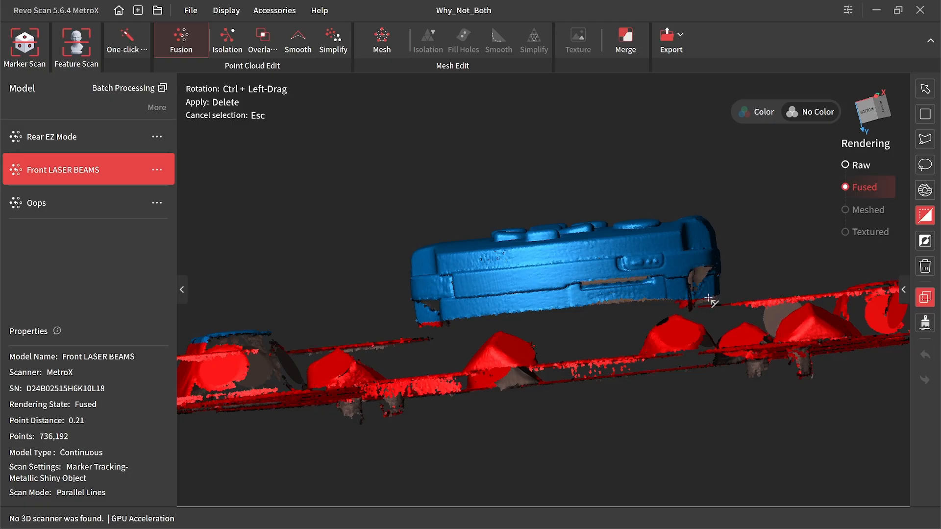
ctrl+drag(682, 210, 529, 362)
key(Delete)
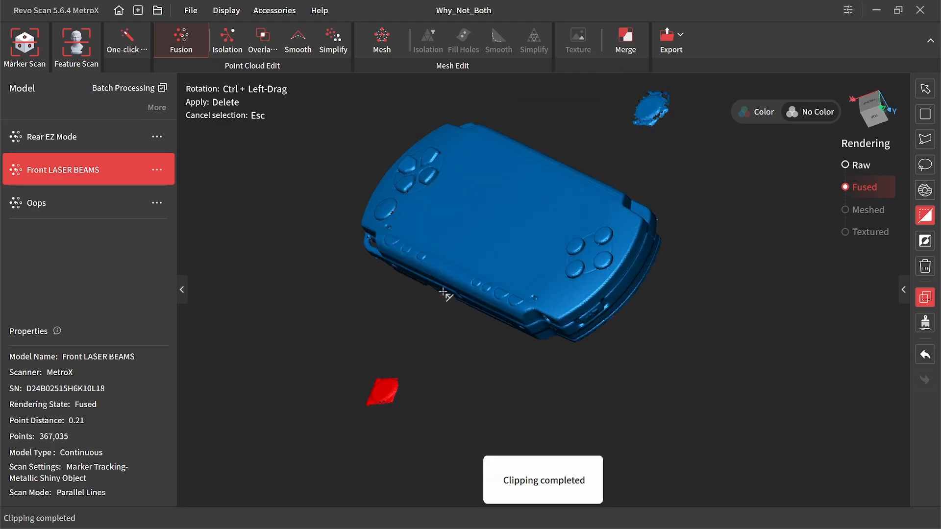
Delete the two stray fragments floating on either side of the console.
key(Delete)
drag(625, 87, 679, 129)
key(Delete)
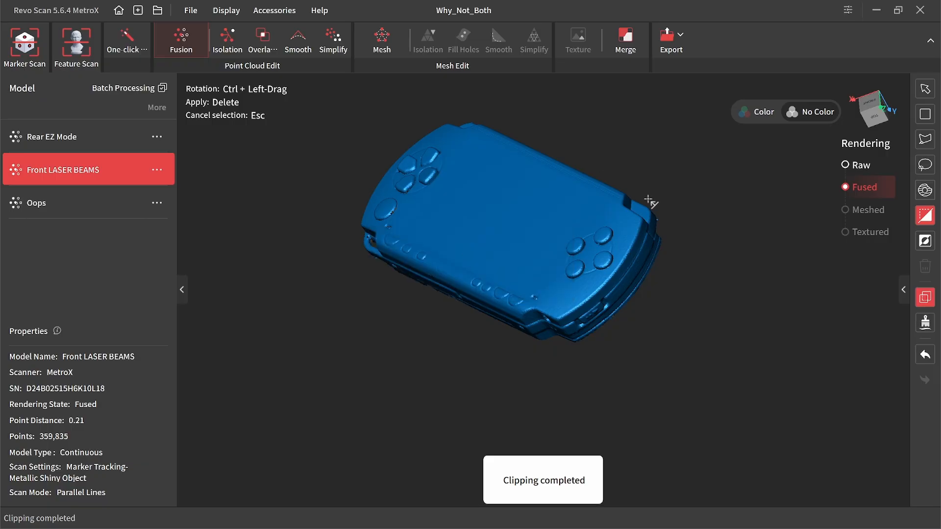
Try to select the strip along the console's lower edge with a clipping plane just below the side ports.
ctrl+drag(631, 330, 567, 322)
ctrl+drag(702, 301, 506, 295)
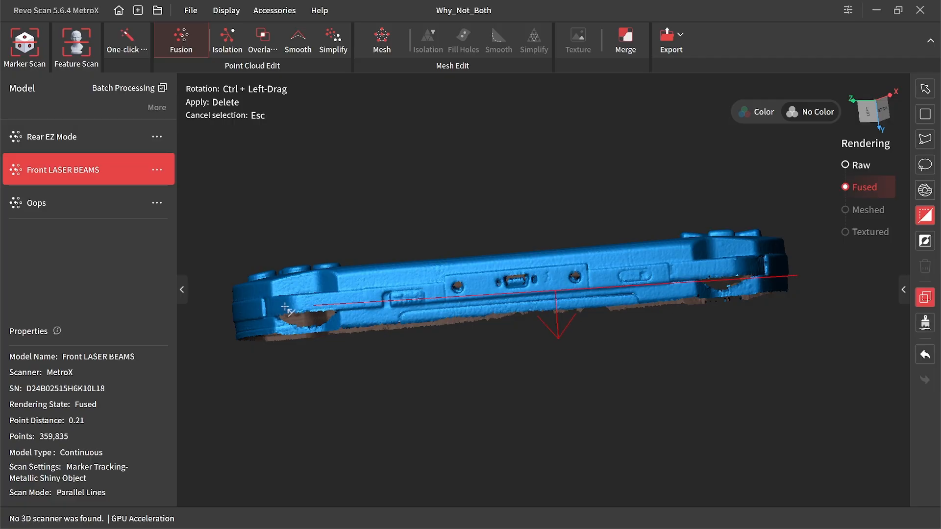
drag(286, 309, 196, 325)
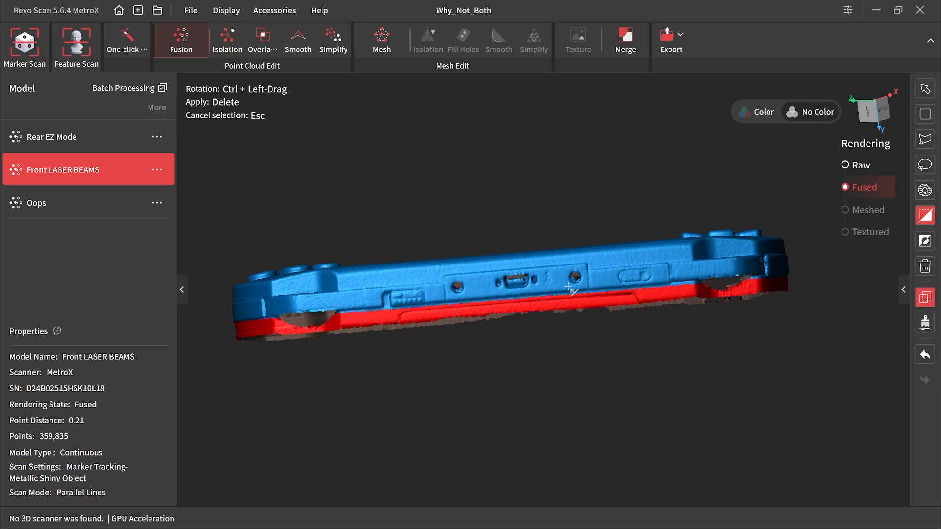
ctrl+drag(568, 286, 755, 285)
ctrl+drag(338, 326, 657, 274)
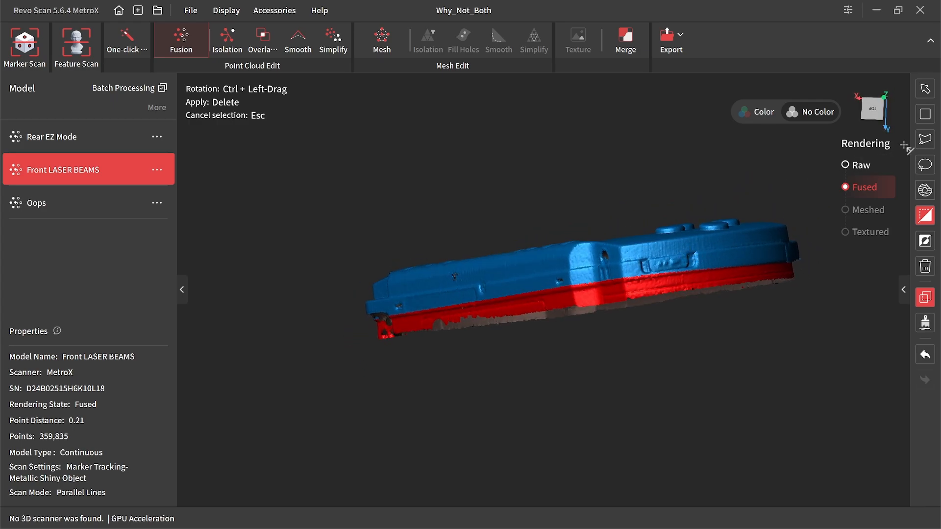
Select the strip along the console's lower edge with a polygon drawn across the D-pad end.
click(924, 141)
ctrl+drag(716, 288, 660, 276)
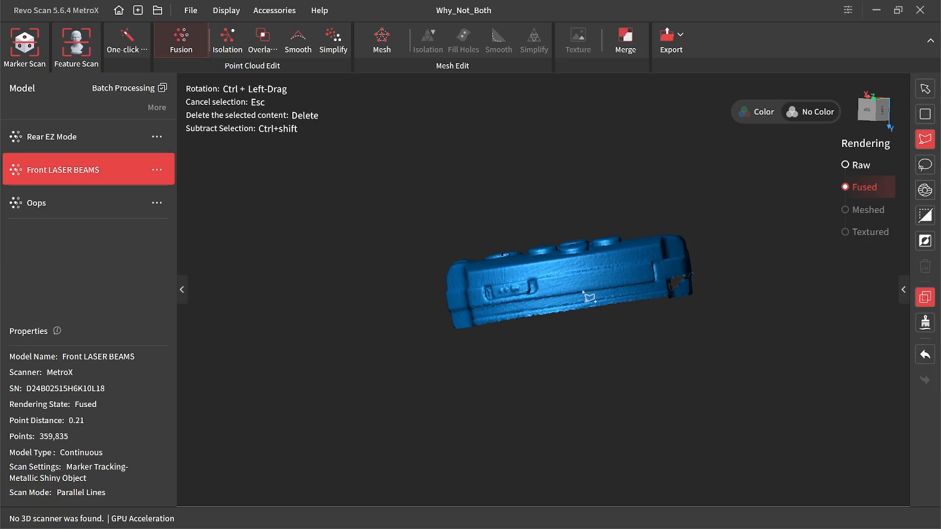
click(698, 275)
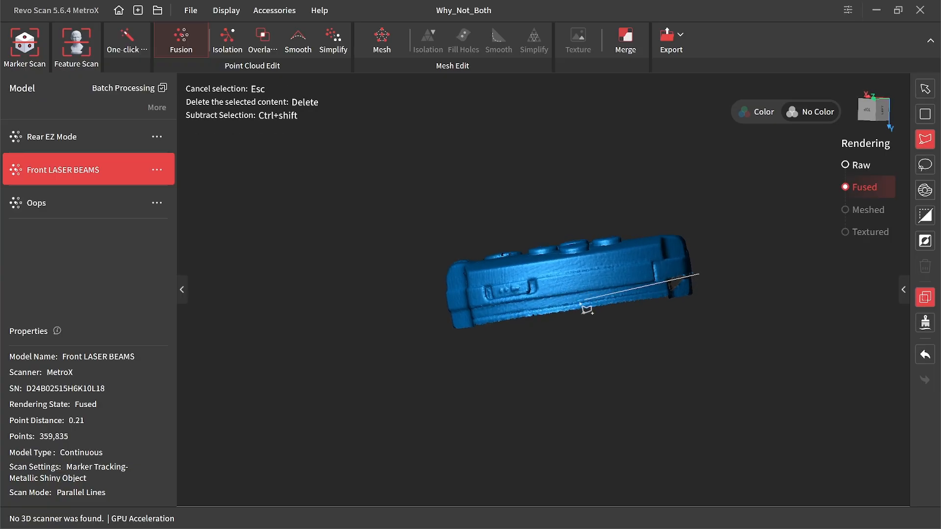
click(436, 344)
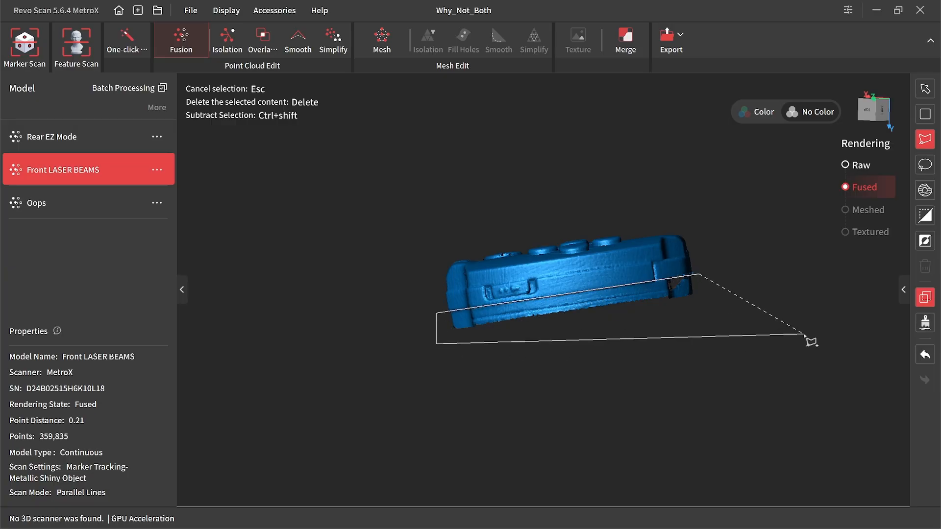
double_click(714, 326)
ctrl+drag(791, 286, 642, 281)
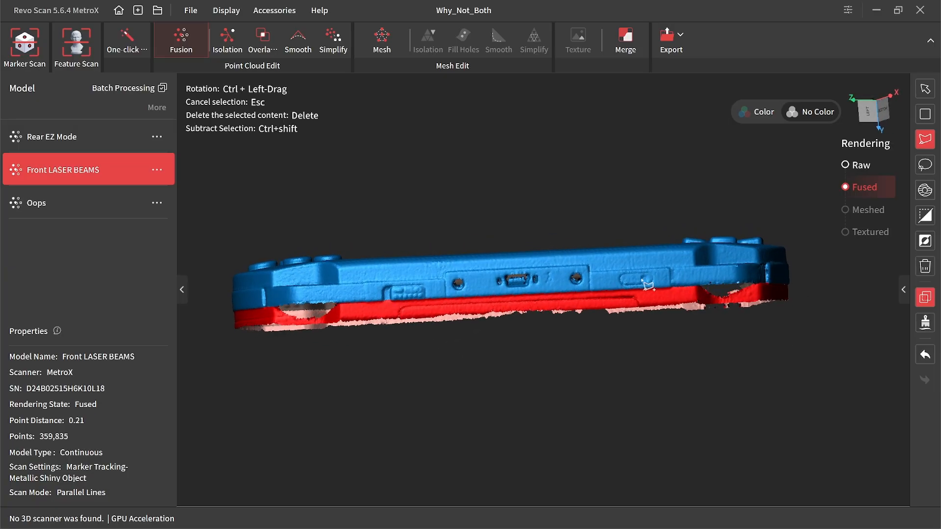
click(343, 286)
click(351, 300)
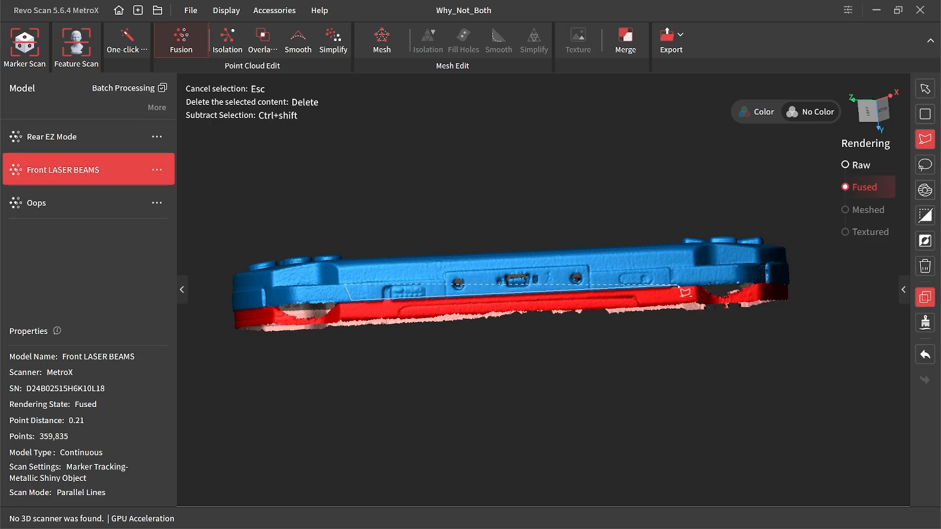
key(Escape)
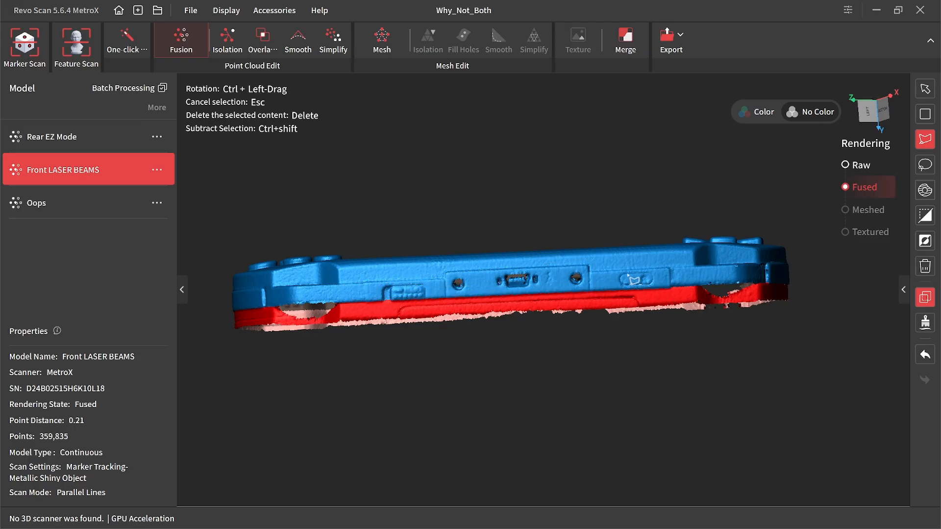
ctrl+drag(521, 319, 367, 209)
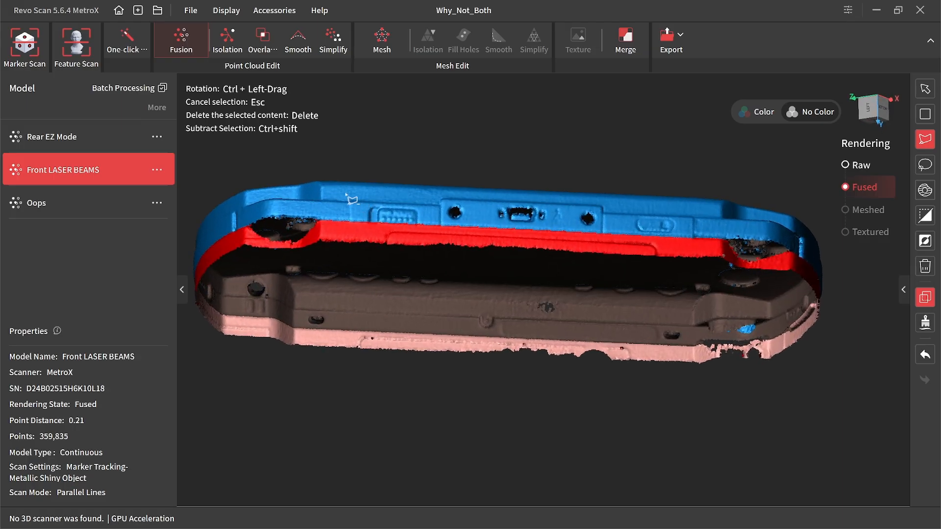
click(343, 196)
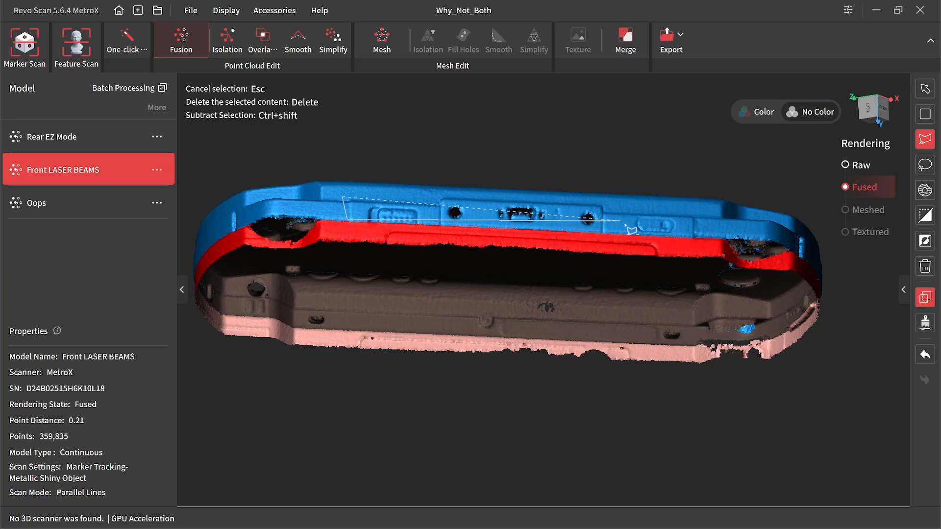
key(Escape)
Add the unselected lower-edge areas at the console's D-pad end to the polygon selection and delete the whole strip.
mouse_move(755, 205)
ctrl+mouse_down()
mouse_move(637, 231)
mouse_move(619, 251)
mouse_move(574, 270)
mouse_move(540, 262)
mouse_move(563, 397)
mouse_move(579, 395)
mouse_move(584, 334)
ctrl+mouse_up()
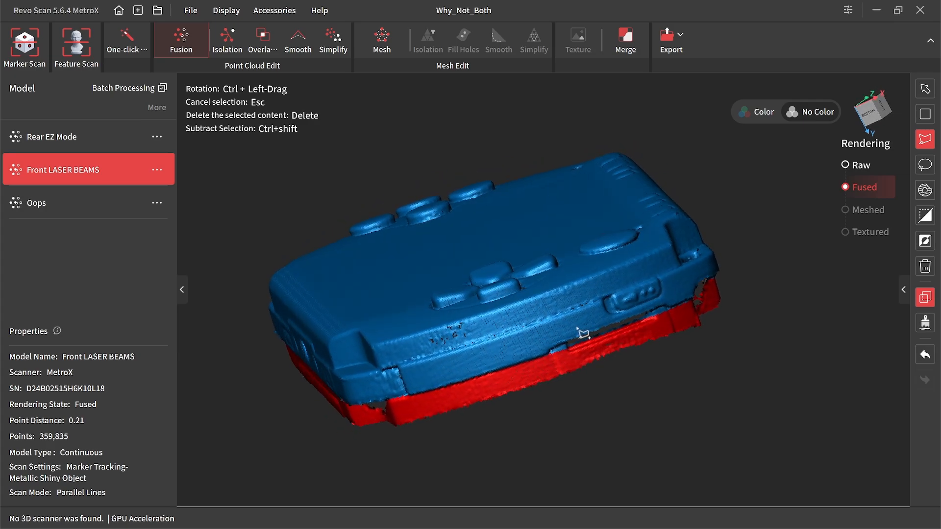
click(551, 350)
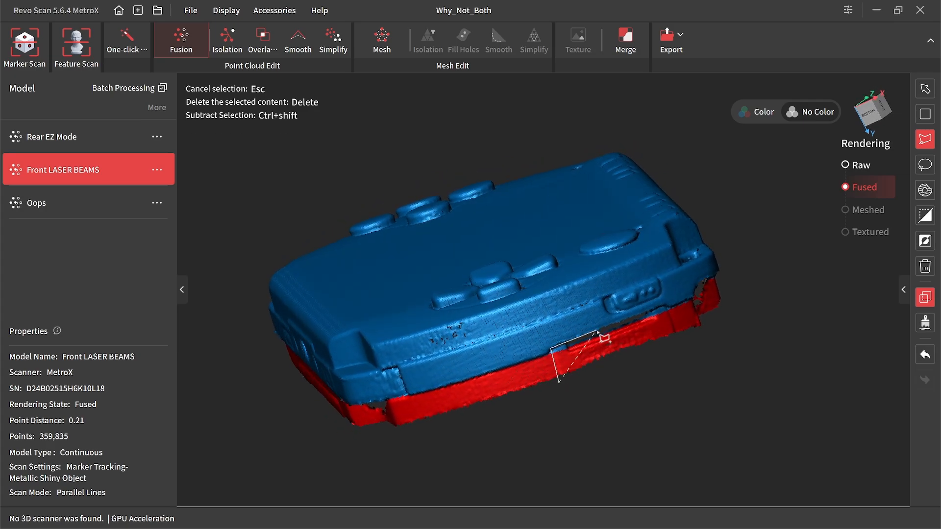
double_click(688, 353)
ctrl+drag(701, 338, 541, 337)
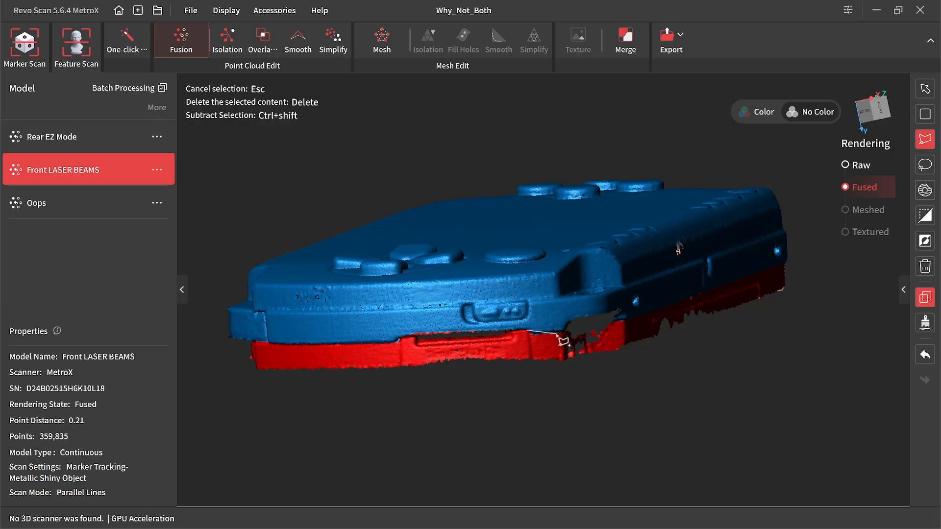
click(581, 374)
double_click(512, 397)
ctrl+drag(659, 353, 564, 321)
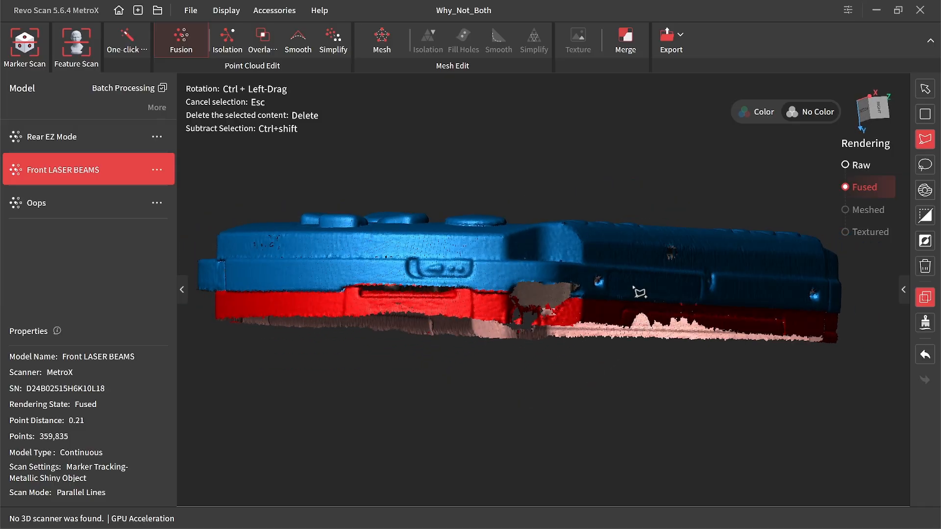
ctrl+drag(640, 292, 475, 310)
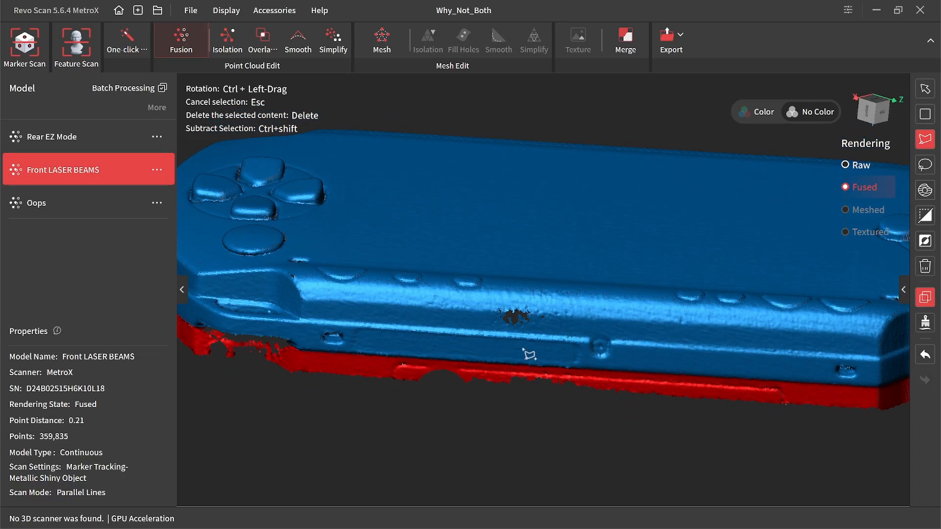
scroll(590, 334, down, 3)
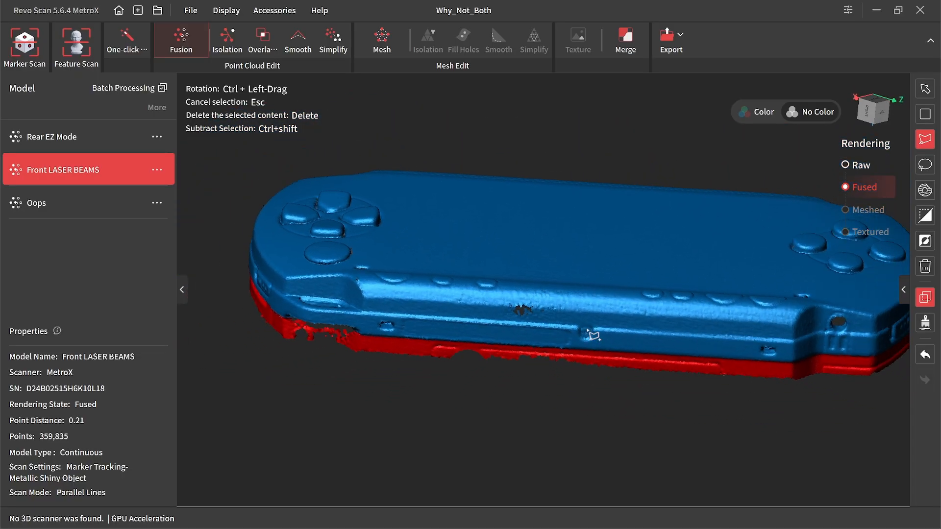
ctrl+drag(723, 355, 496, 290)
key(Delete)
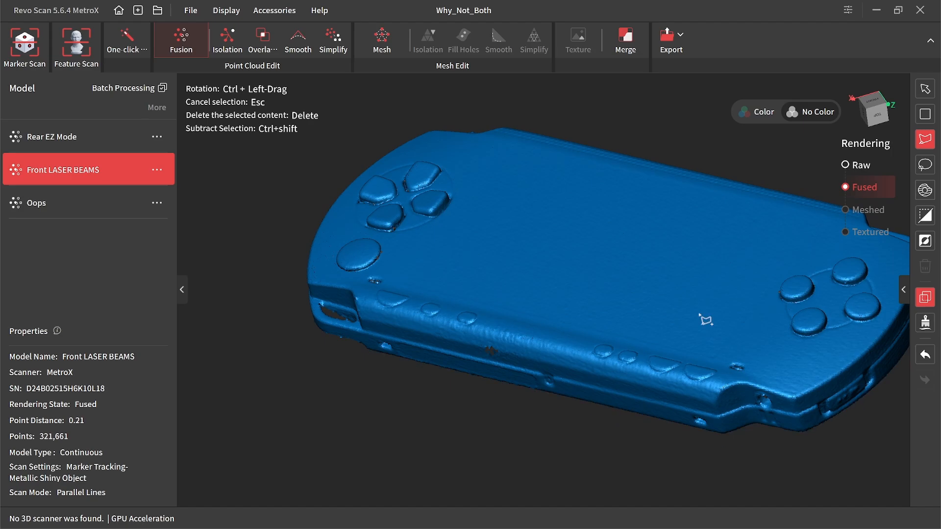
Select the stray points outside the rim at the console corner beside the four round action buttons with a polygon.
ctrl+drag(705, 320, 464, 363)
ctrl+drag(539, 277, 510, 360)
scroll(697, 284, up, 4)
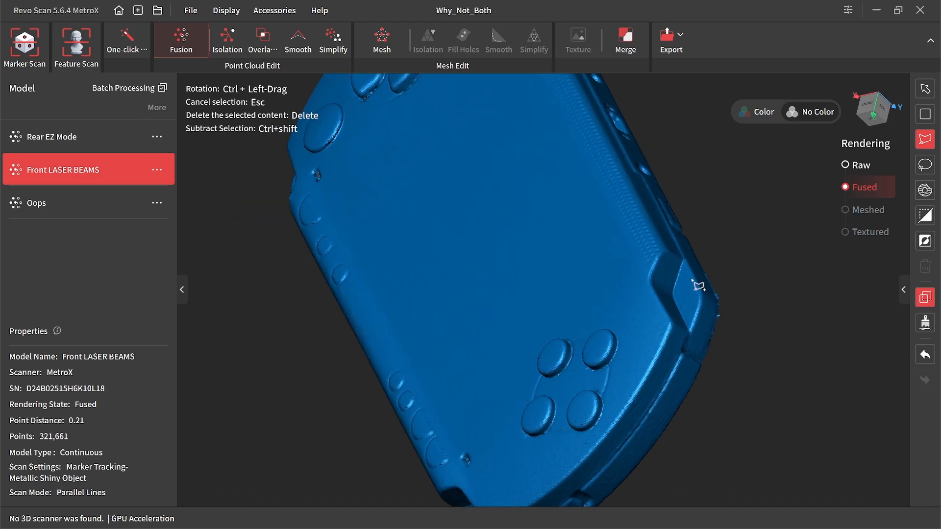
ctrl+drag(697, 286, 643, 313)
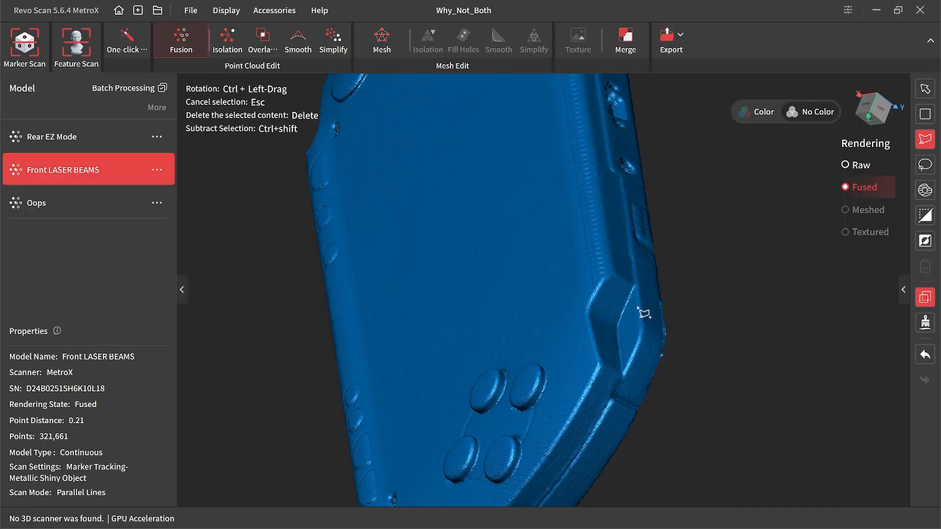
click(657, 376)
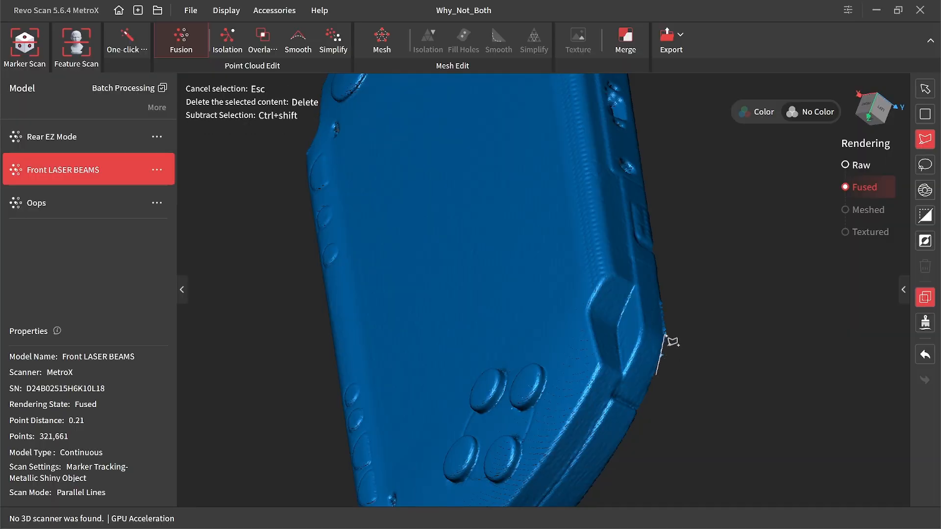
click(666, 335)
click(662, 293)
click(724, 294)
double_click(717, 401)
Extend the stray-point selection around the curved rim of the action-button corner with a second polygon.
ctrl+drag(728, 345, 578, 270)
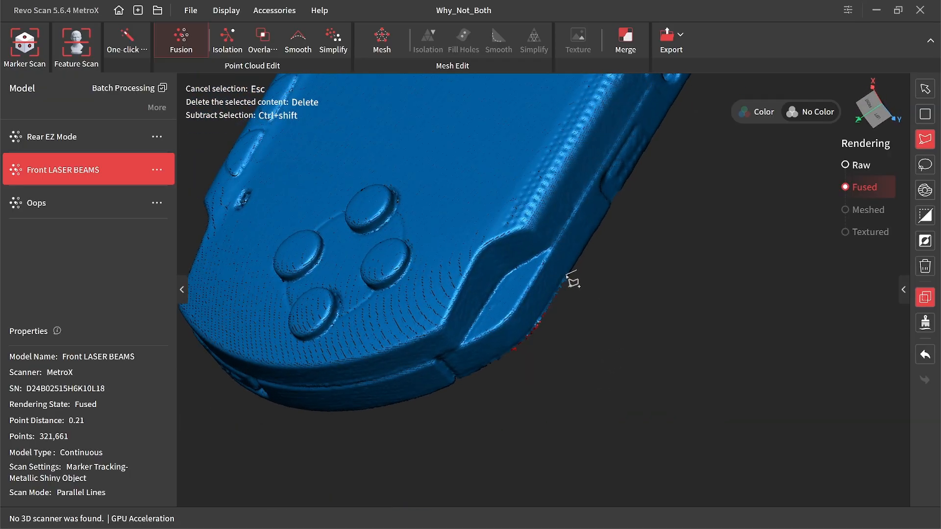
click(569, 276)
click(507, 351)
click(484, 377)
click(567, 401)
double_click(690, 268)
Select the stray points outside the rim at the console's D-pad corner with a polygon along the lower edge.
ctrl+drag(697, 275, 675, 289)
scroll(671, 287, up, 5)
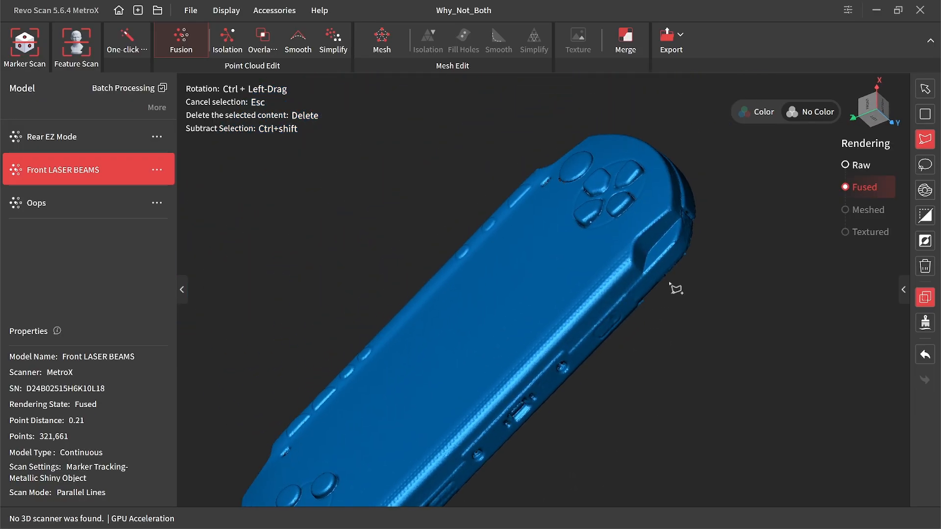
right_drag(717, 330, 695, 333)
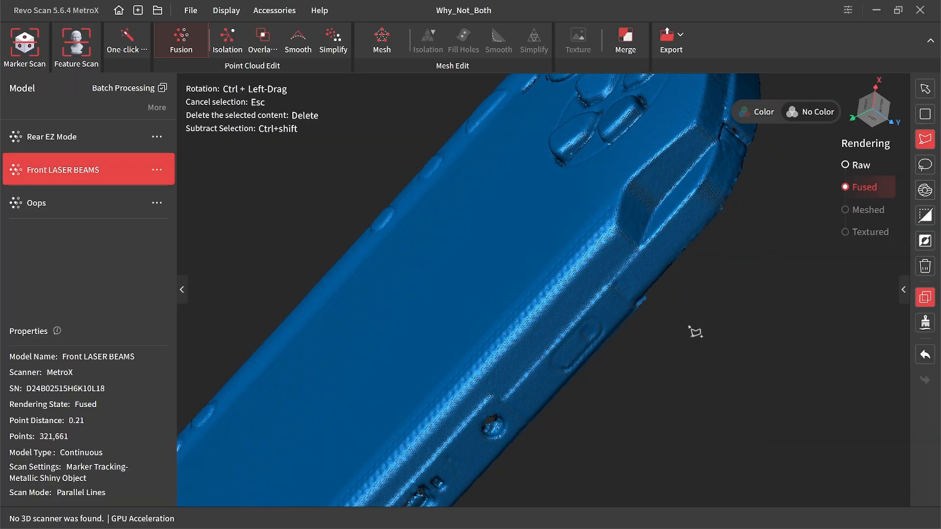
click(742, 165)
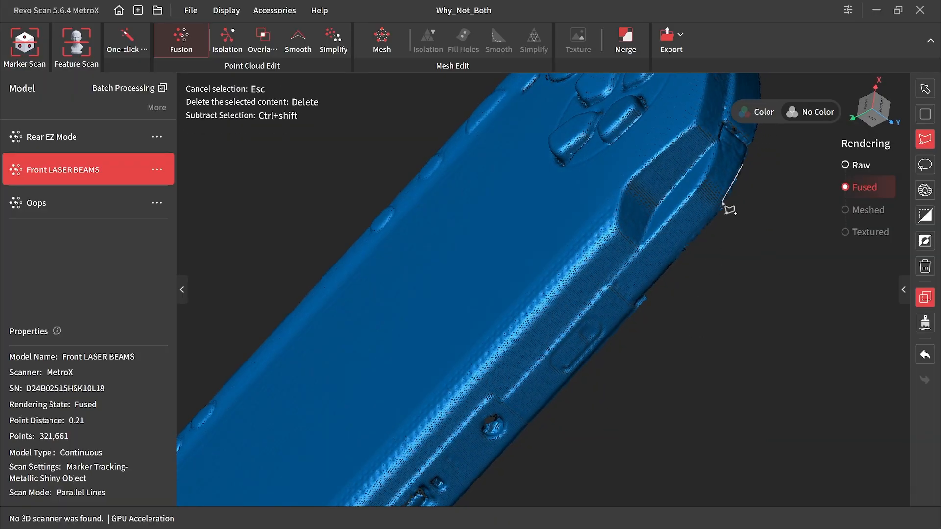
click(672, 264)
click(714, 278)
double_click(804, 190)
Extend the selection with a second polygon over the protruding points on the lower edge beside the D-pad corner.
ctrl+drag(763, 183, 517, 296)
right_drag(520, 264, 711, 272)
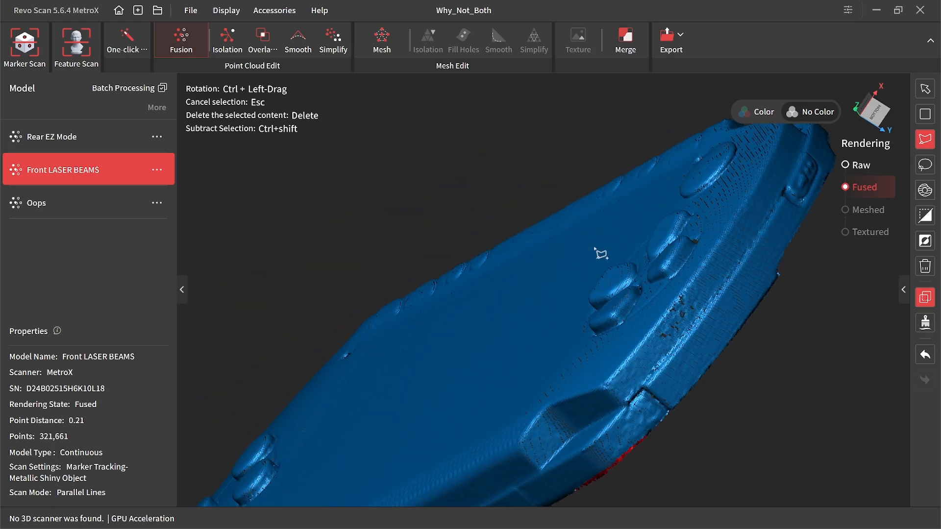
ctrl+drag(601, 254, 513, 406)
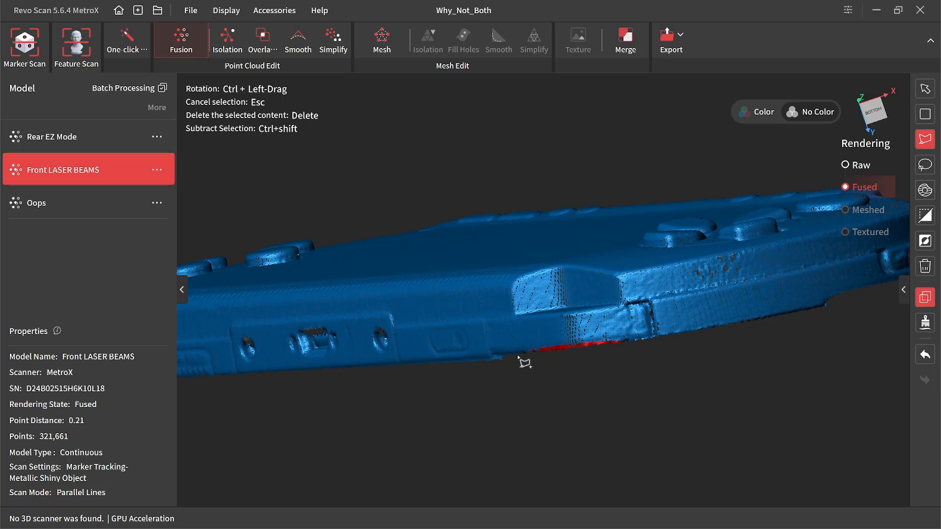
click(495, 359)
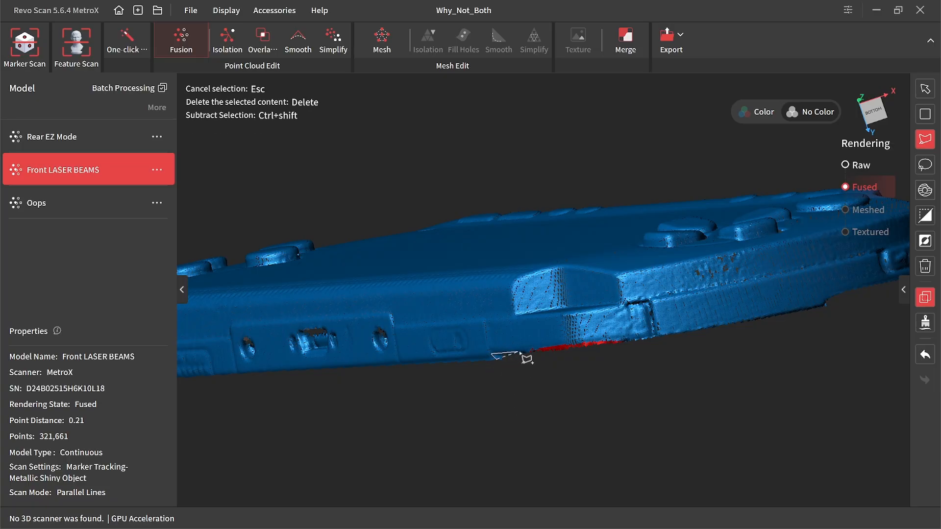
click(547, 348)
click(543, 372)
double_click(478, 402)
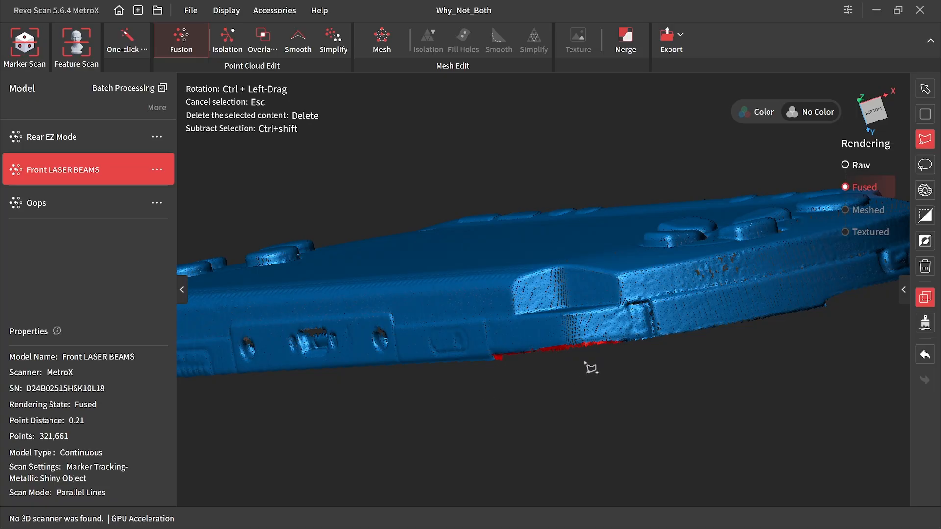
Check the front scan from several sides and delete the selected stray points.
ctrl+drag(663, 300, 524, 317)
ctrl+drag(488, 344, 426, 346)
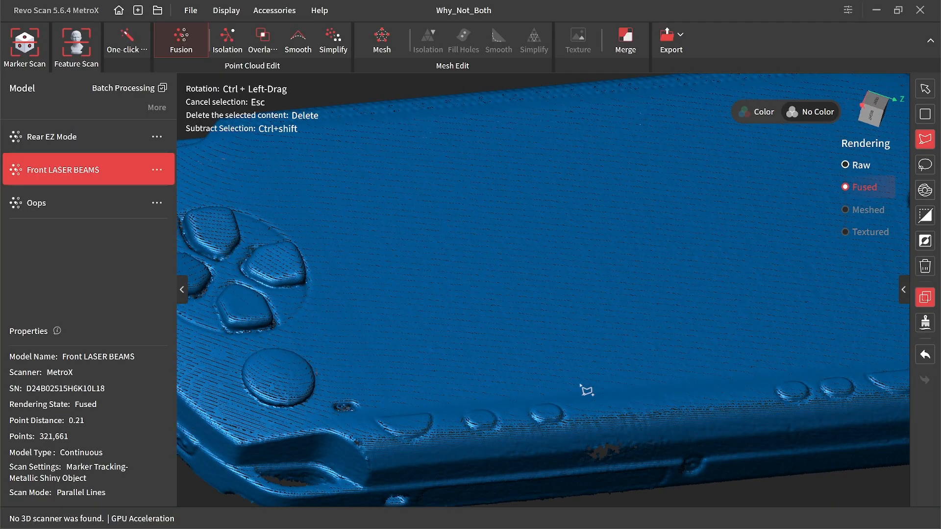
ctrl+drag(579, 387, 561, 304)
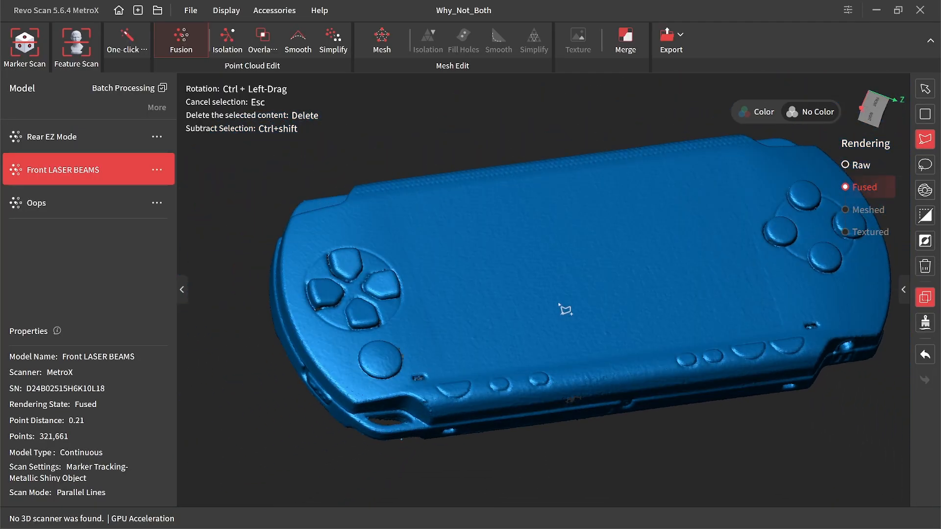
key(Delete)
ctrl+drag(596, 273, 624, 305)
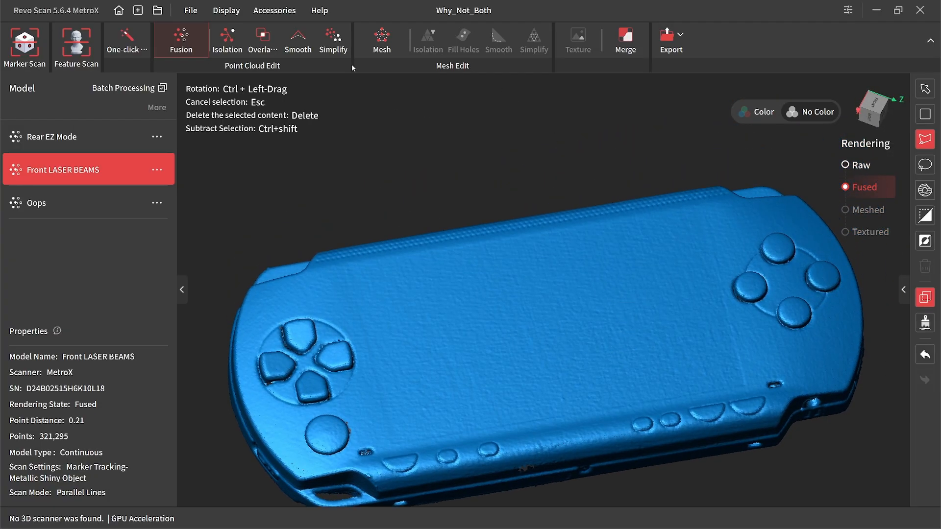
Switch to the Rear EZ Mode scan.
click(74, 133)
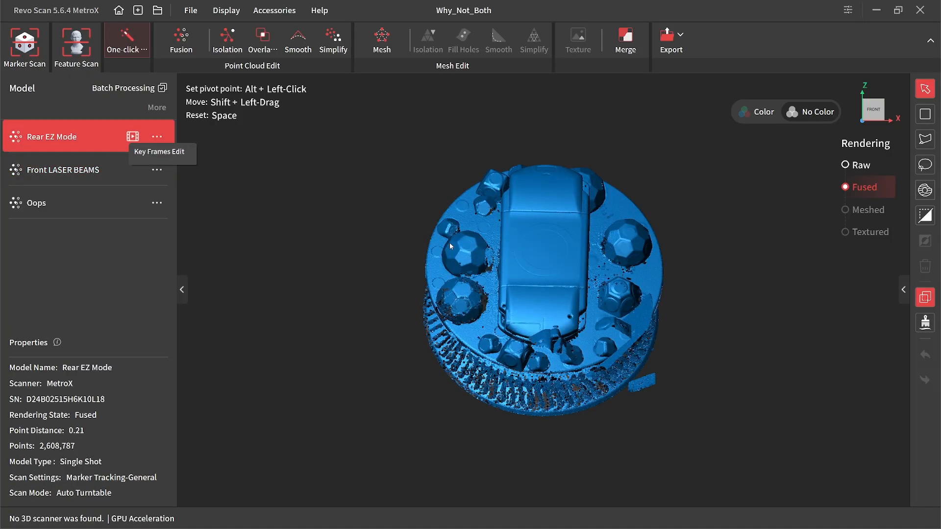
drag(494, 351, 455, 182)
scroll(552, 263, up, 8)
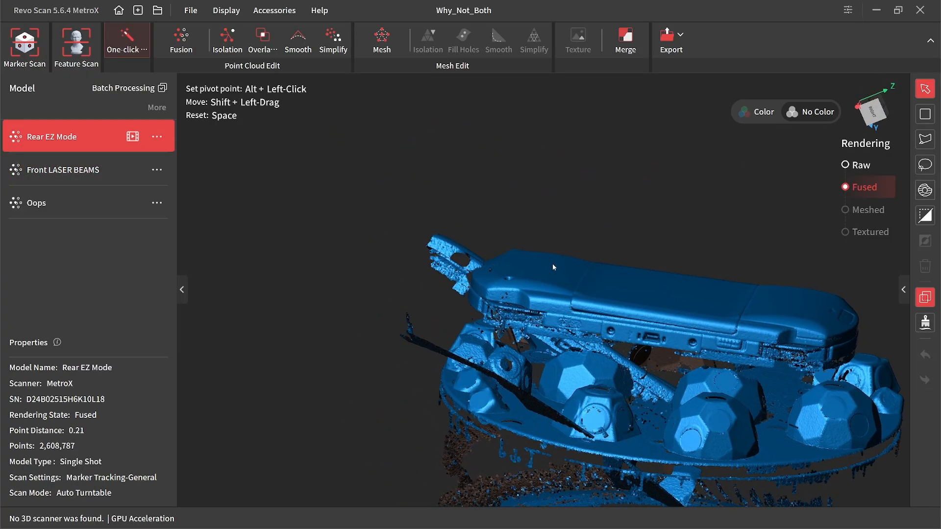
drag(560, 224, 492, 269)
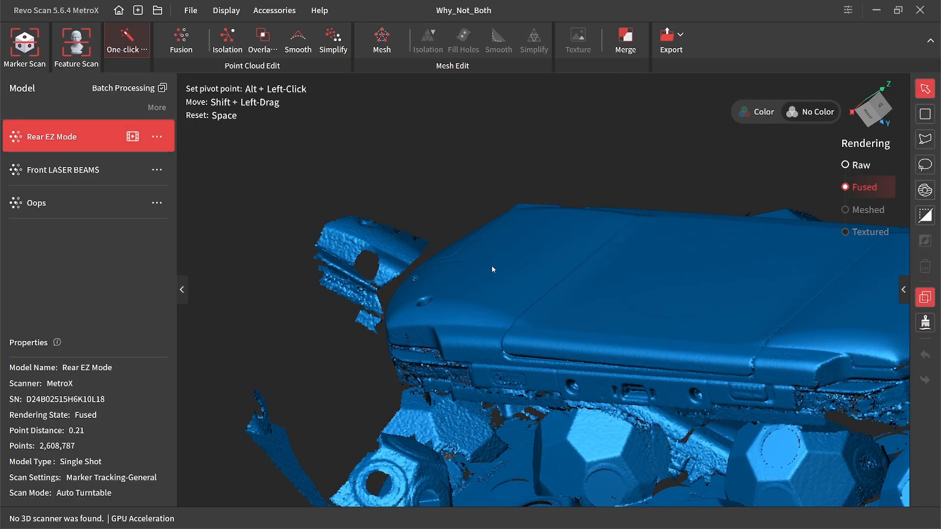
Select the detached fragment beside the console's rounded end with a polygon and delete it.
click(925, 139)
ctrl+drag(431, 238, 465, 221)
ctrl+drag(520, 146, 539, 166)
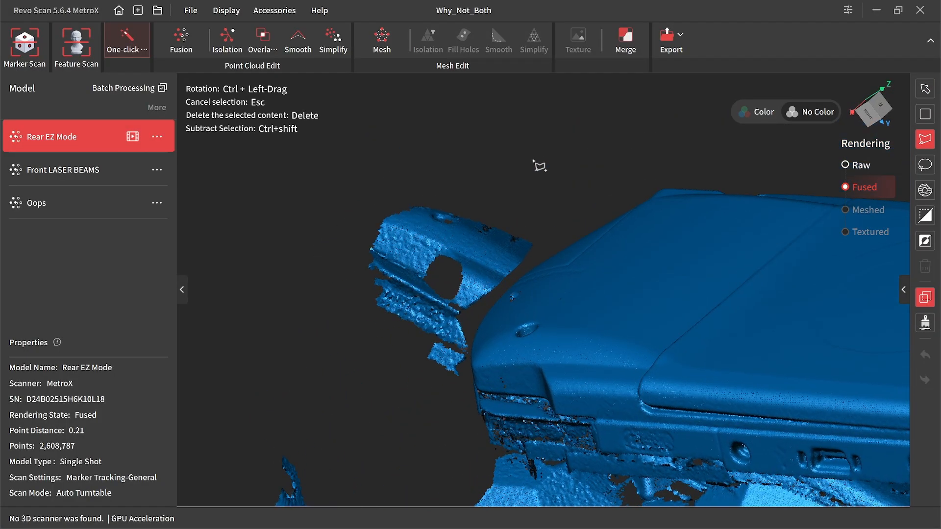
click(551, 230)
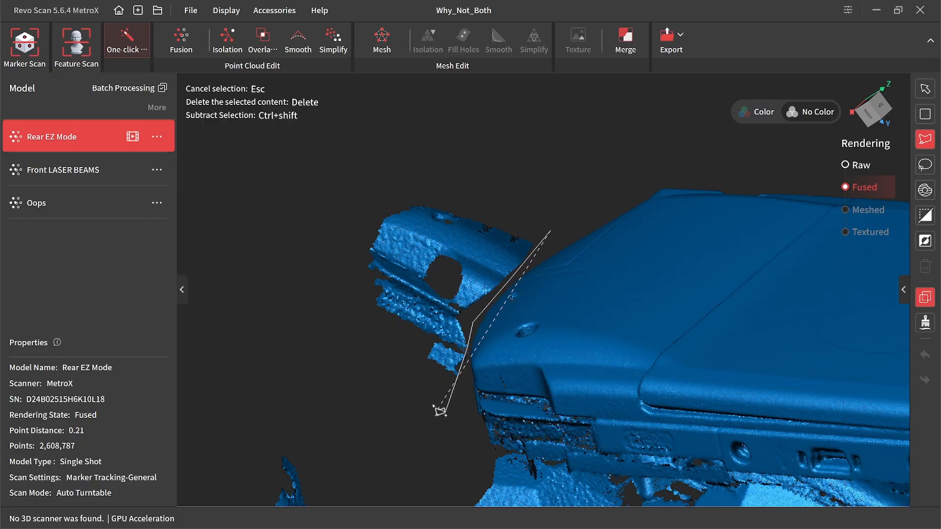
click(338, 420)
double_click(301, 172)
key(Delete)
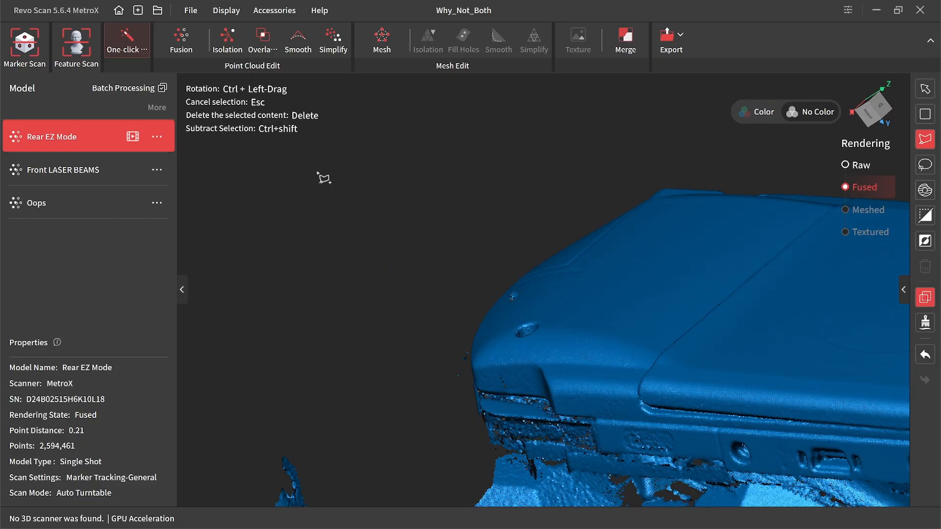
Clip away the turntable, marker domes and everything else below the console with a line just under its lower edge.
ctrl+drag(321, 177, 577, 329)
scroll(549, 295, down, 5)
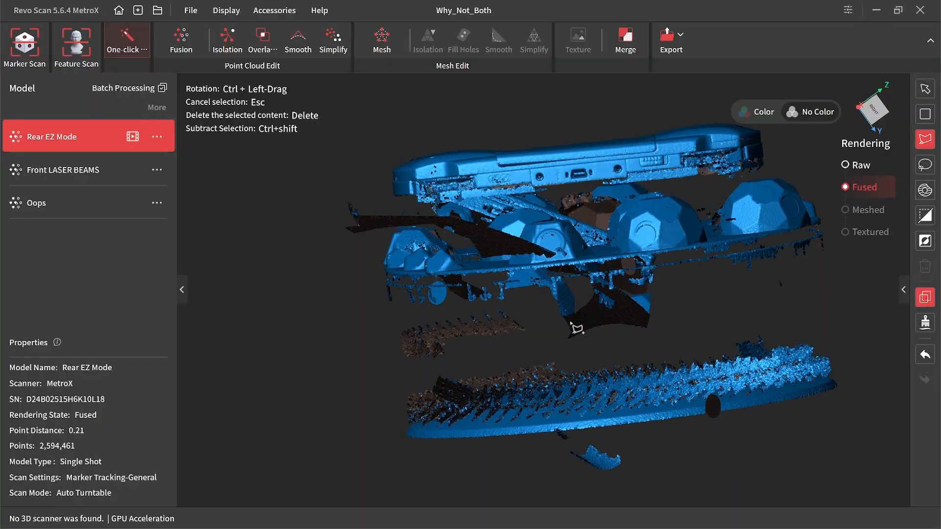
click(925, 215)
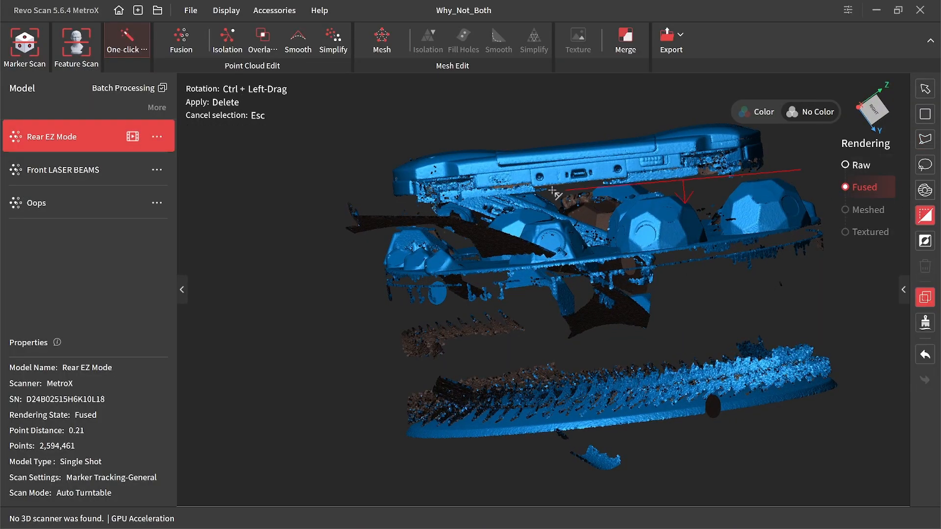
drag(301, 220, 303, 218)
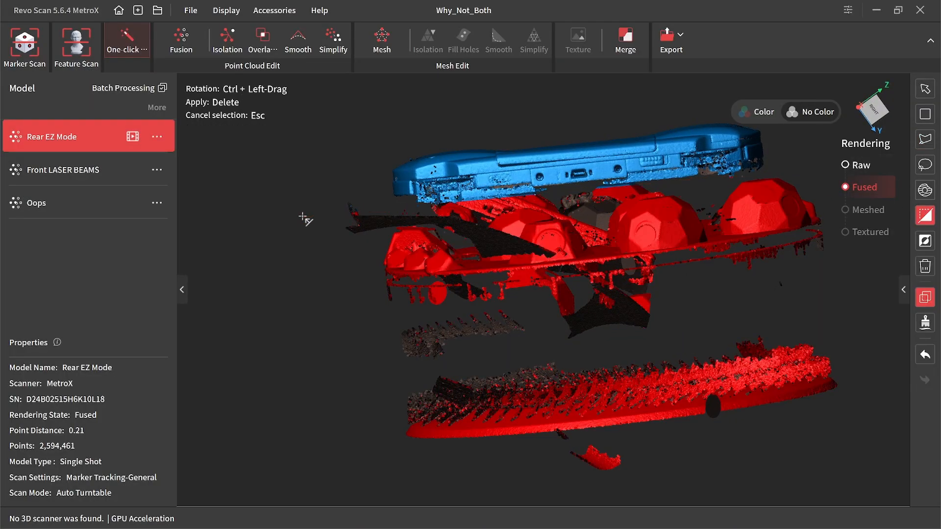
key(Delete)
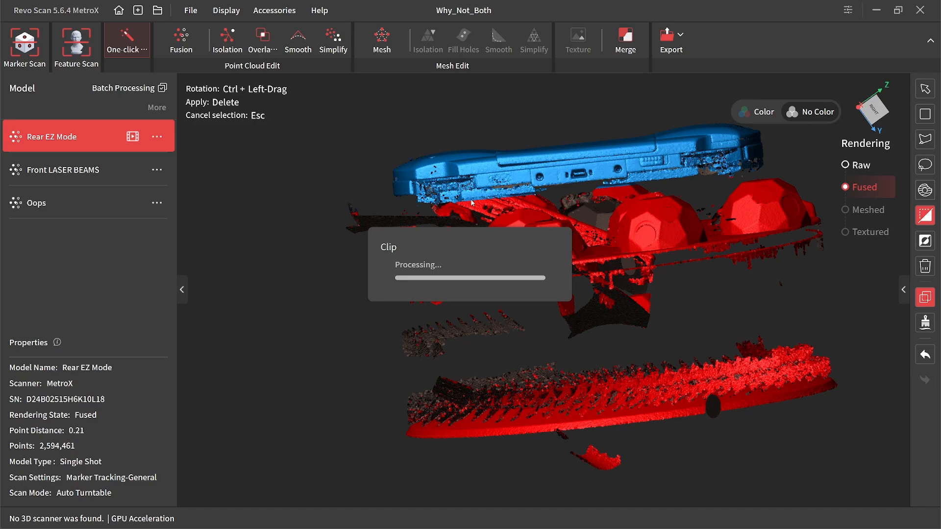
Clip away the two remaining fragments beneath the console with a second clipping line.
ctrl+drag(551, 212, 519, 166)
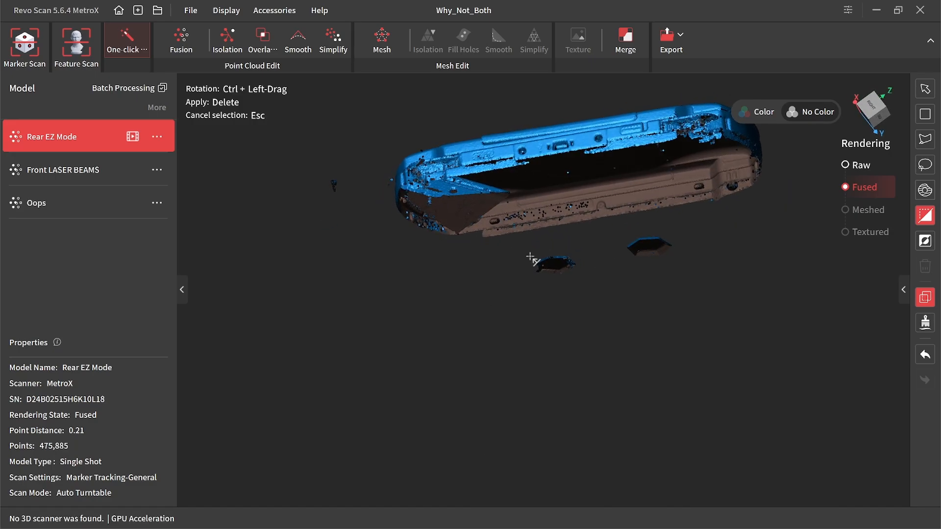
drag(555, 244, 507, 251)
key(Delete)
Select the small floating fragments beside the console's end with a polygon and delete them.
click(925, 139)
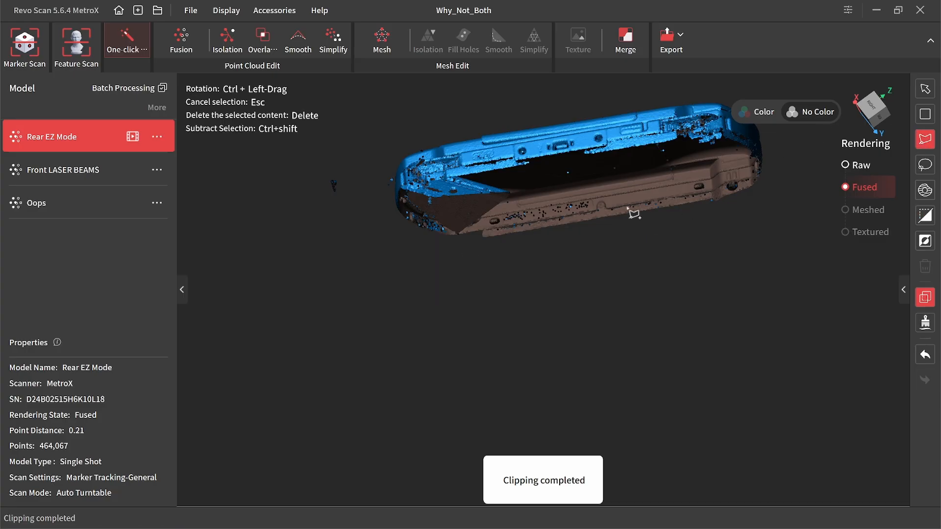
ctrl+drag(633, 214, 485, 322)
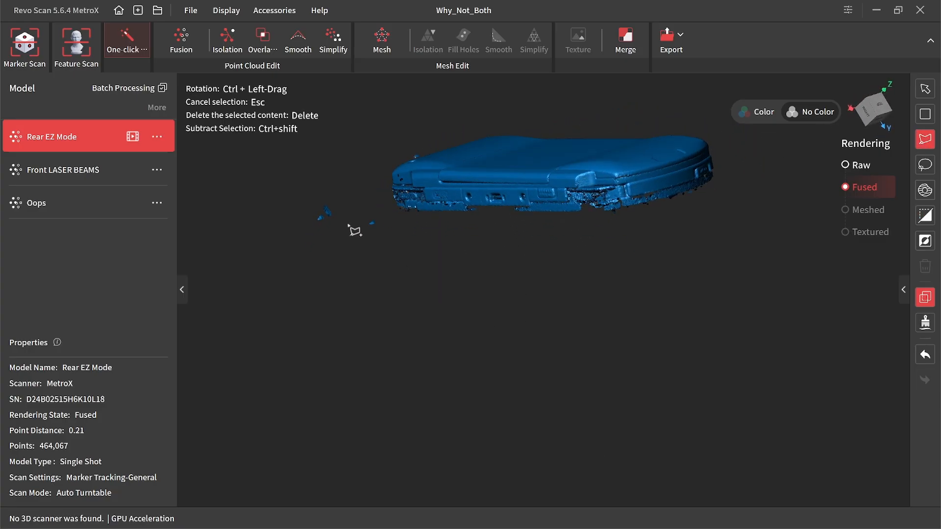
click(405, 263)
click(351, 155)
click(273, 178)
double_click(292, 307)
key(Delete)
Select the V-shaped leftover surface inside the rear shell's end with a polygon traced closely around it.
ctrl+drag(620, 227, 505, 236)
scroll(505, 235, up, 5)
middle_drag(516, 239, 531, 269)
ctrl+drag(531, 269, 531, 228)
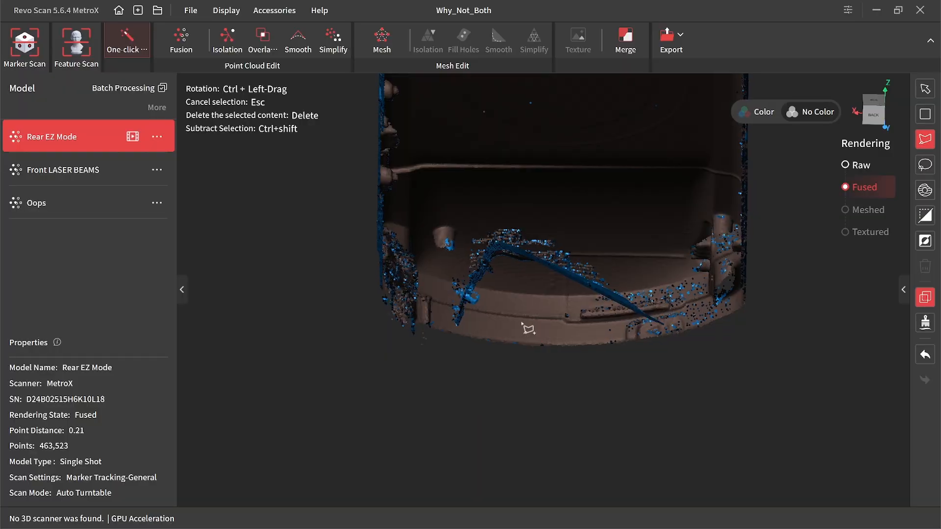
middle_drag(523, 325, 528, 324)
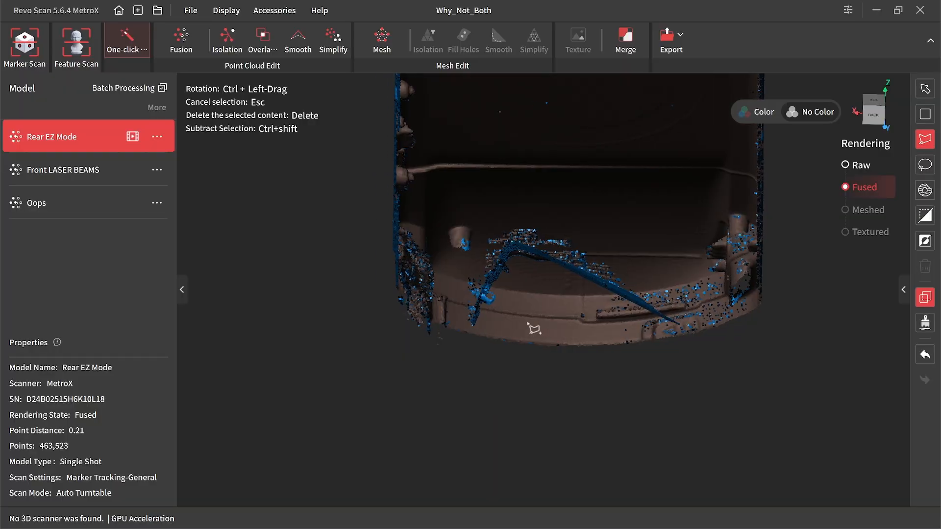
click(459, 333)
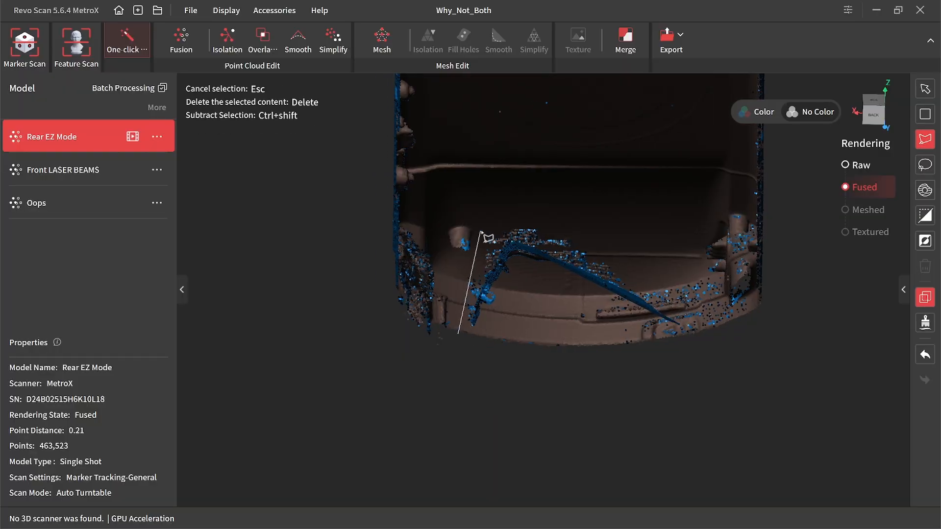
click(676, 305)
click(682, 337)
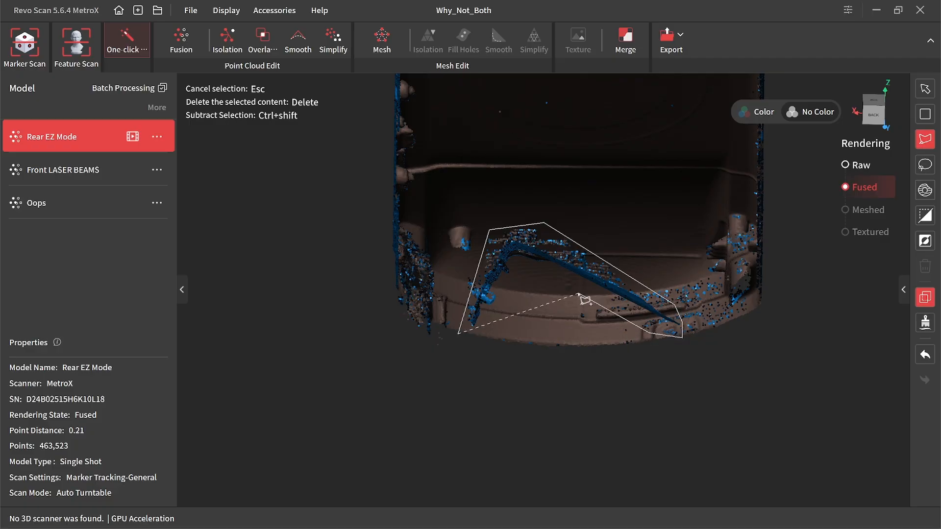
click(553, 271)
click(502, 307)
double_click(484, 327)
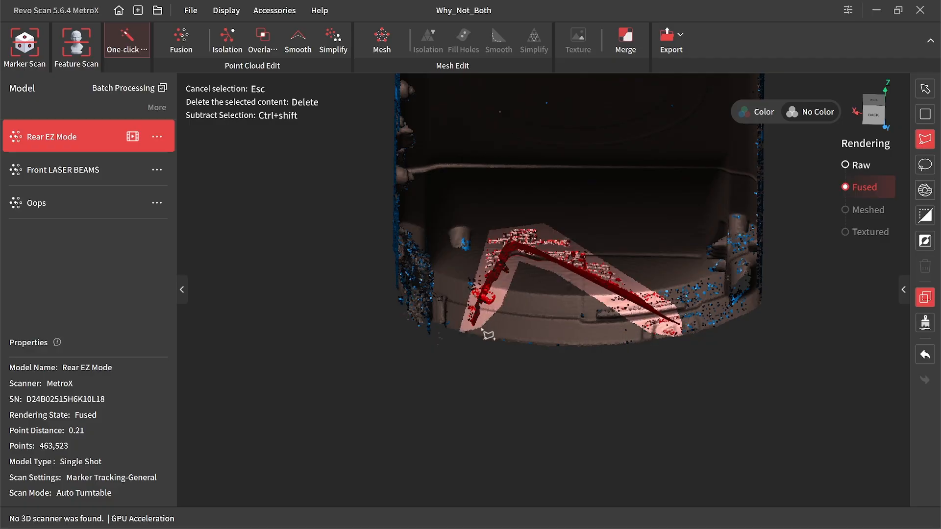
Subtract the curved outer rim of the shell's end from the selection with a polygon.
ctrl+drag(572, 233, 556, 195)
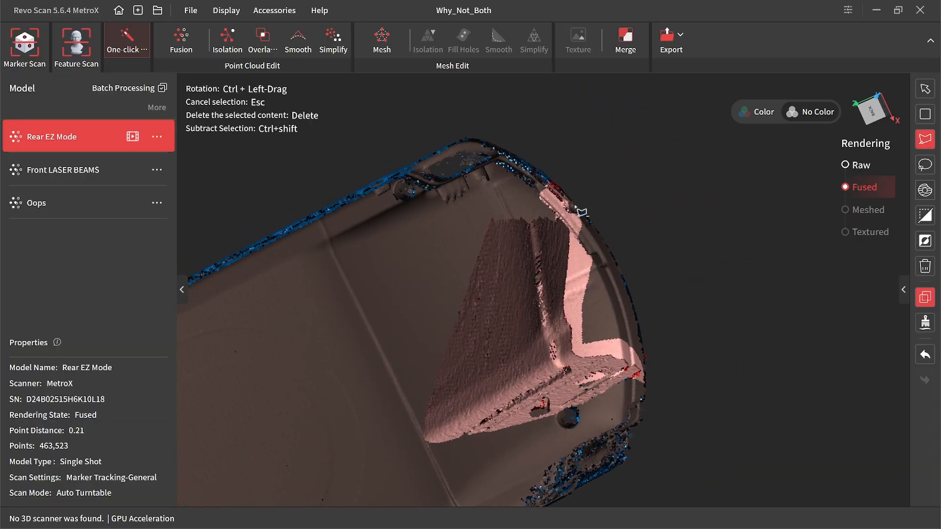
click(518, 190)
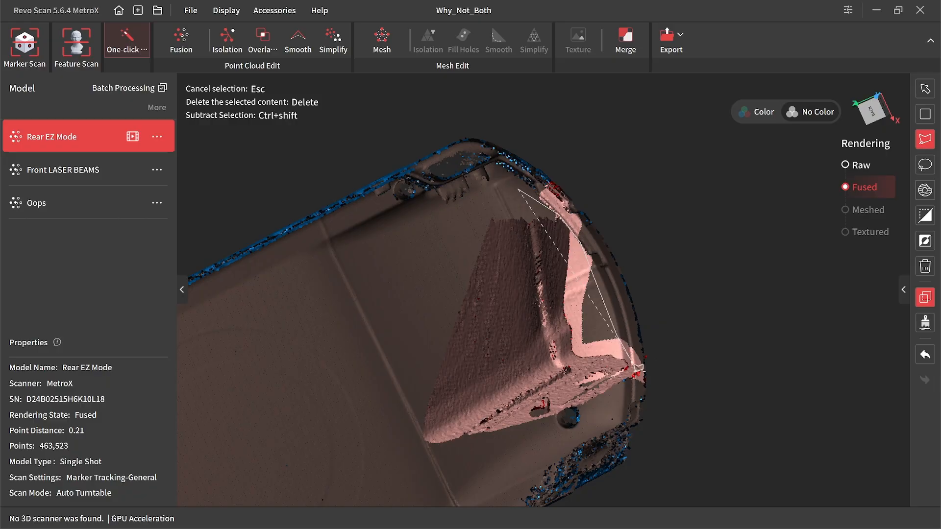
ctrl+shift+click(632, 363)
ctrl+shift+click(680, 380)
ctrl+shift+click(649, 224)
ctrl+shift+double_click(492, 96)
Subtract more of the shell's curved rim beside the leftover surface from the selection.
ctrl+drag(665, 227, 622, 209)
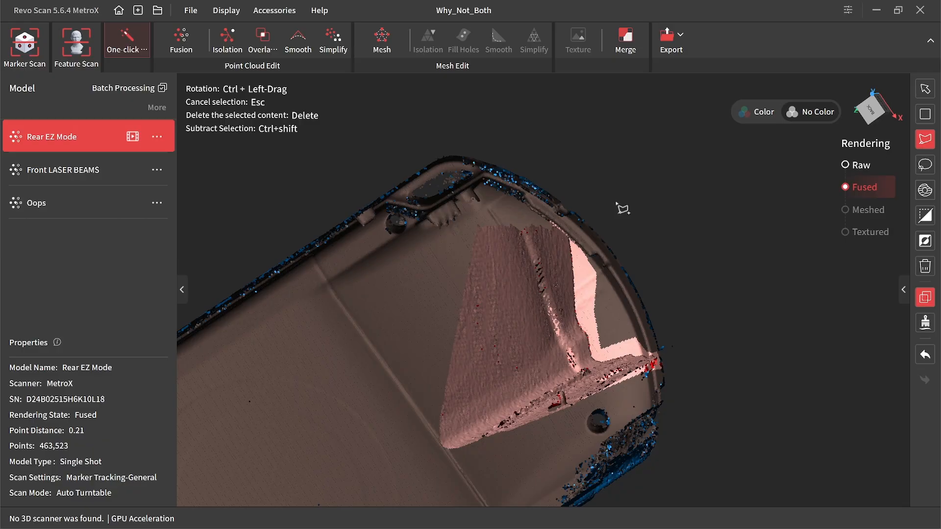
ctrl+drag(622, 209, 554, 279)
click(602, 177)
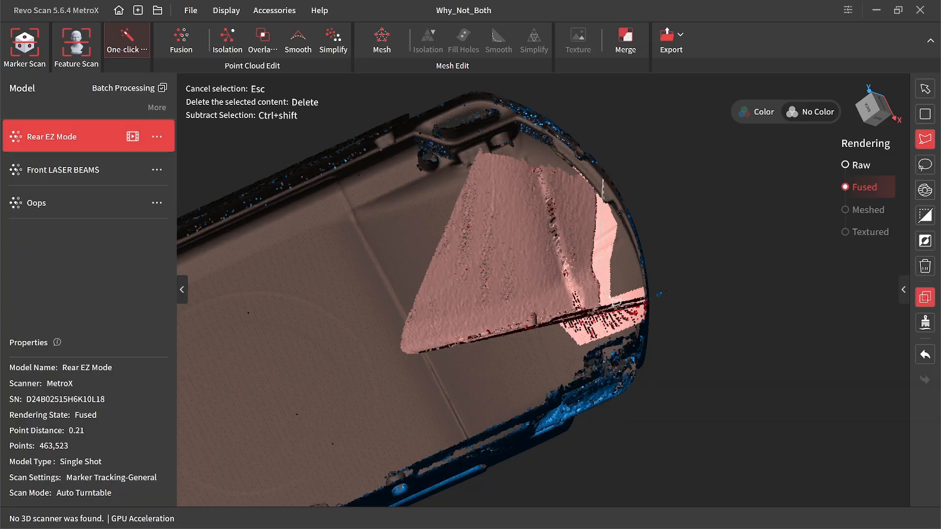
double_click(683, 196)
ctrl+drag(679, 196, 506, 342)
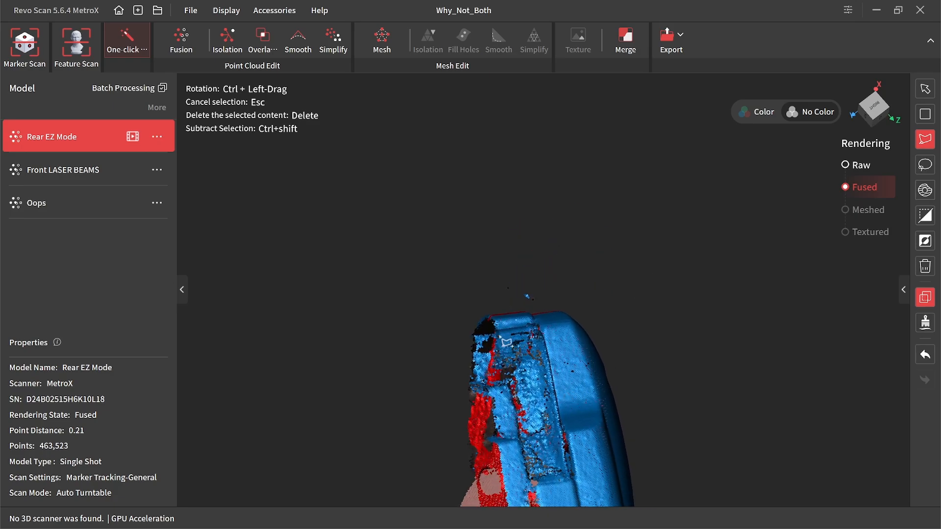
Subtract the thin strip along the outer face of the console's end from the selection with a polygon.
click(473, 288)
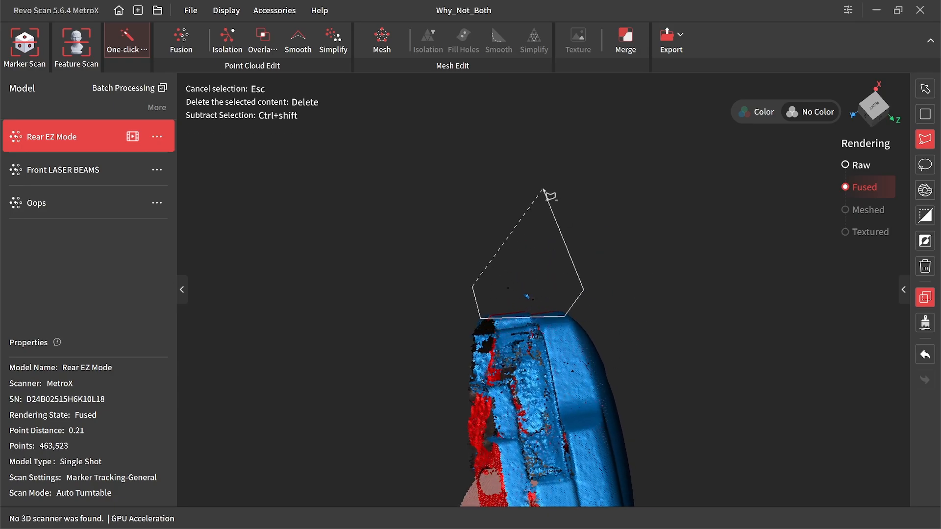
ctrl+shift+double_click(543, 189)
ctrl+drag(663, 313, 473, 249)
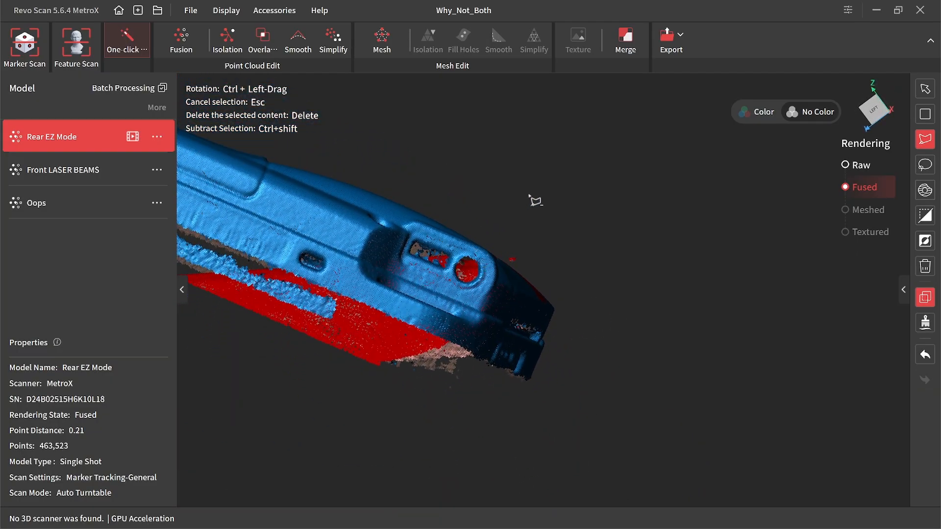
Subtract the strips along the upper outer edge of the shell's end from the selection with polygons.
click(472, 203)
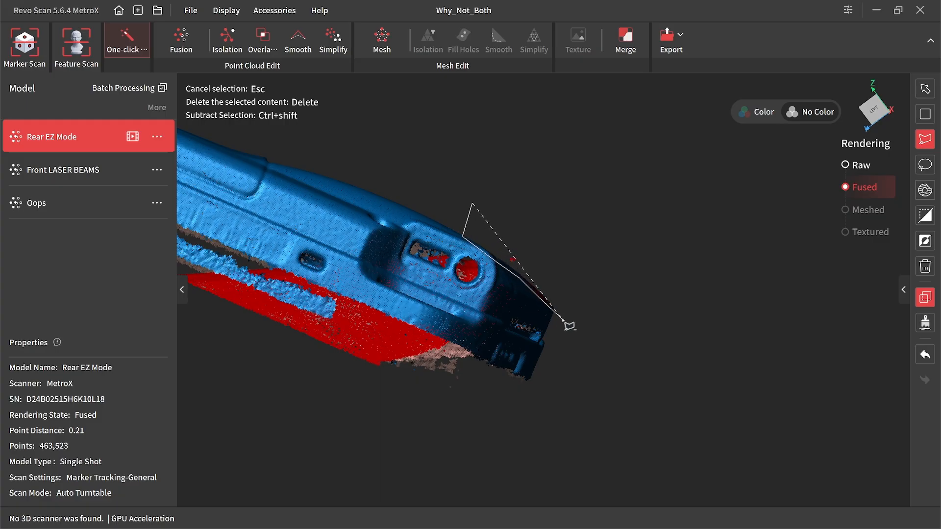
ctrl+shift+click(588, 264)
ctrl+shift+double_click(556, 173)
ctrl+drag(560, 178, 558, 205)
click(444, 201)
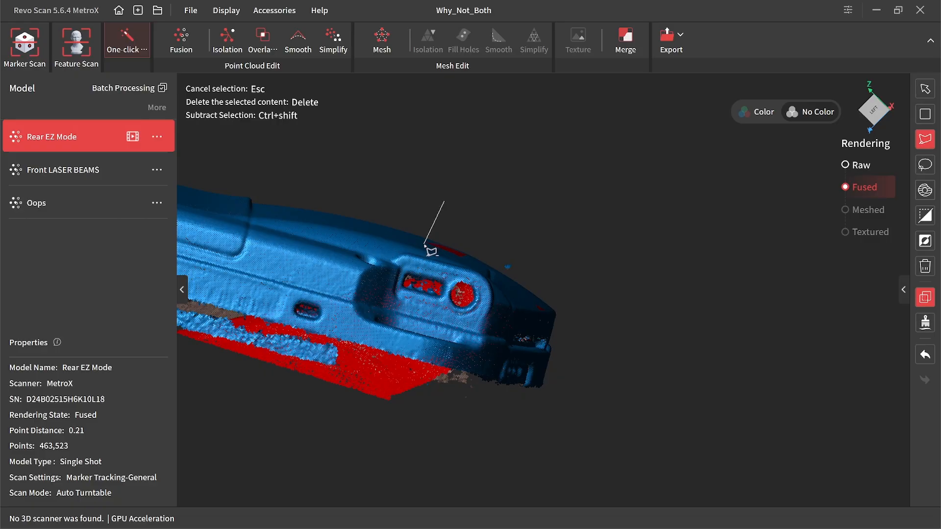
ctrl+shift+double_click(509, 239)
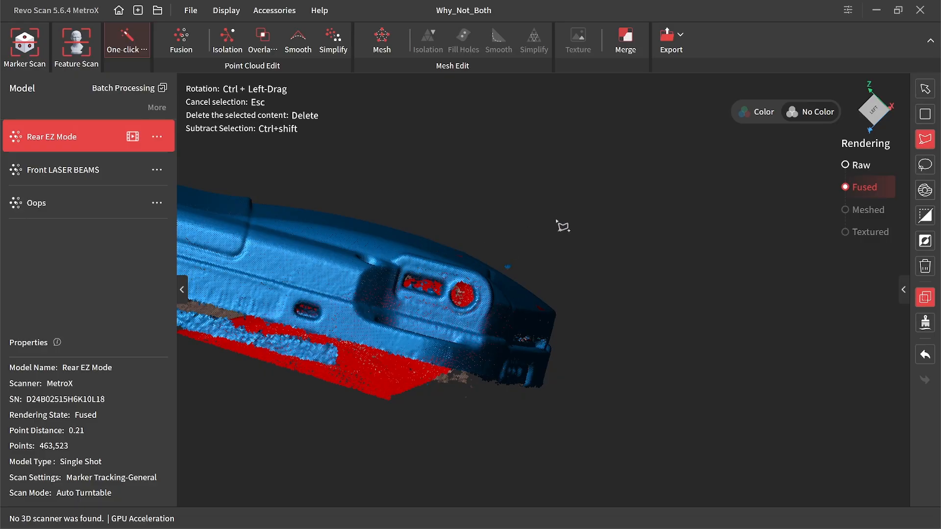
Subtract the sloped outer edge beyond the round opening from the selection with a polygon.
ctrl+drag(635, 213, 580, 196)
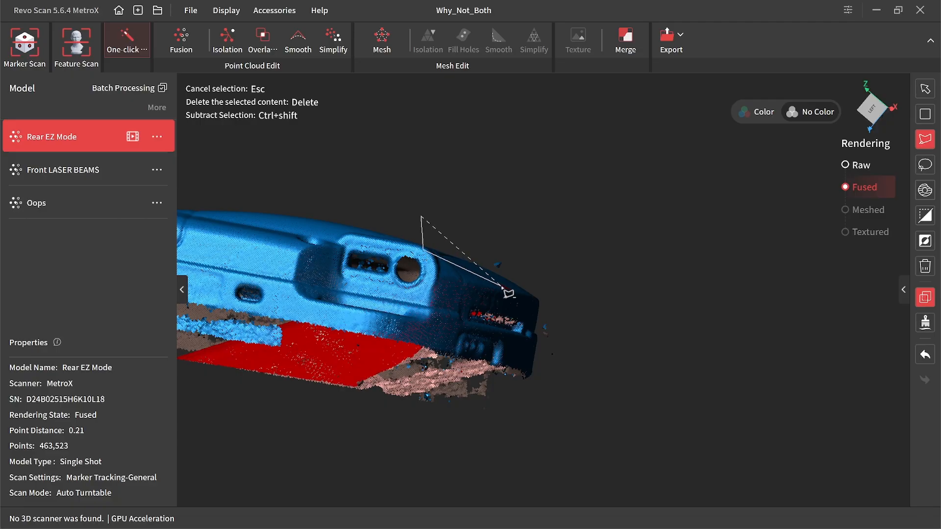
ctrl+shift+double_click(573, 228)
ctrl+drag(569, 229, 421, 304)
ctrl+drag(493, 337, 647, 269)
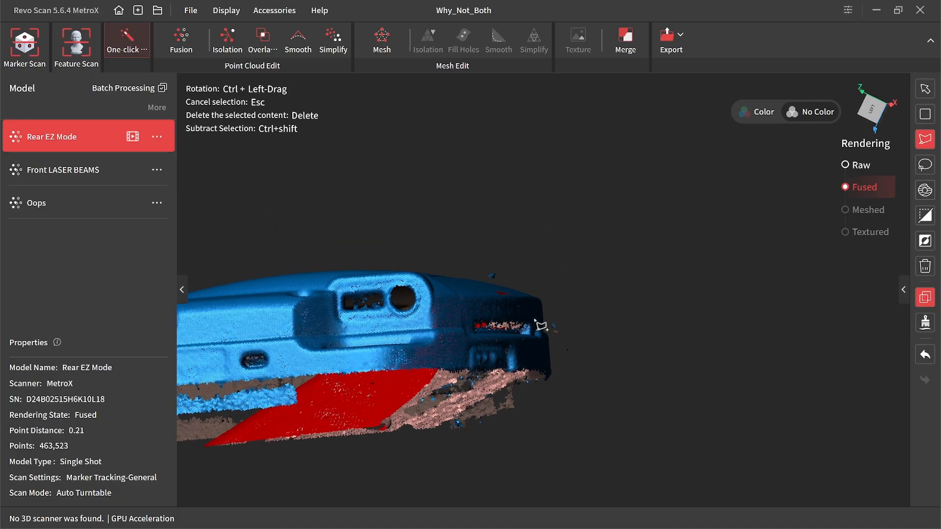
ctrl+drag(536, 321, 555, 303)
Subtract the last points on the shell's outer edge from the selection and delete the selected leftover surface.
click(556, 301)
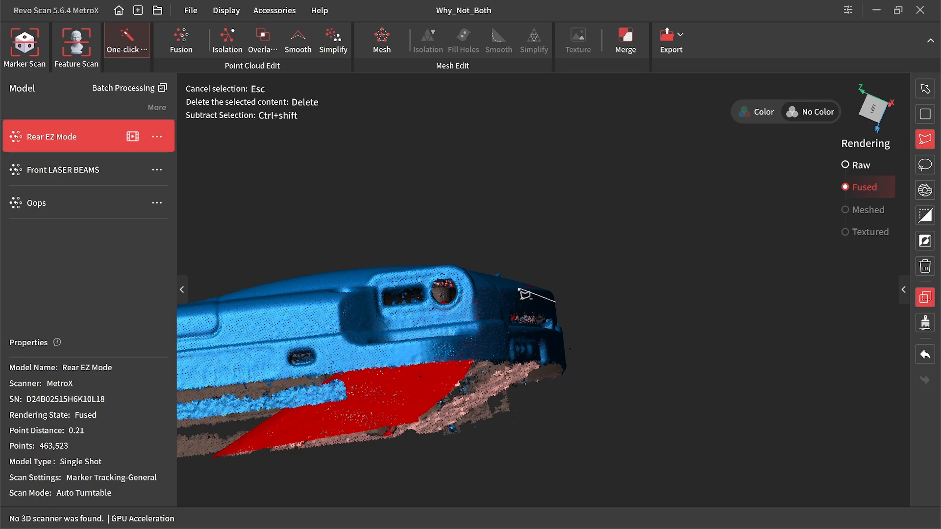
ctrl+drag(580, 231, 553, 281)
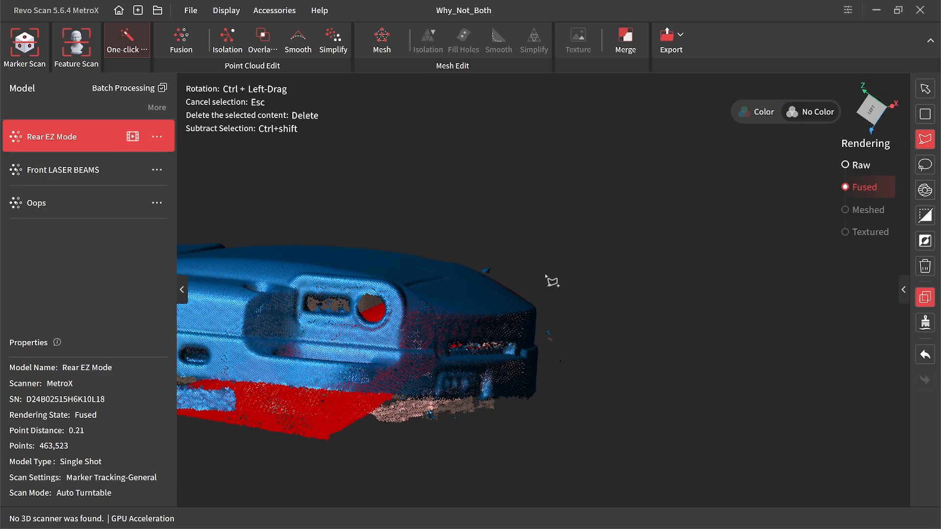
click(498, 261)
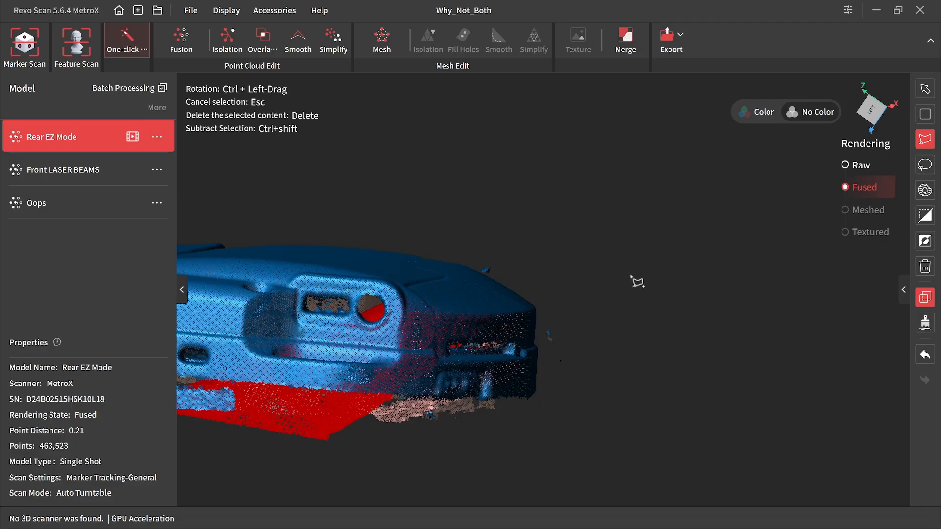
ctrl+drag(634, 279, 574, 335)
key(Delete)
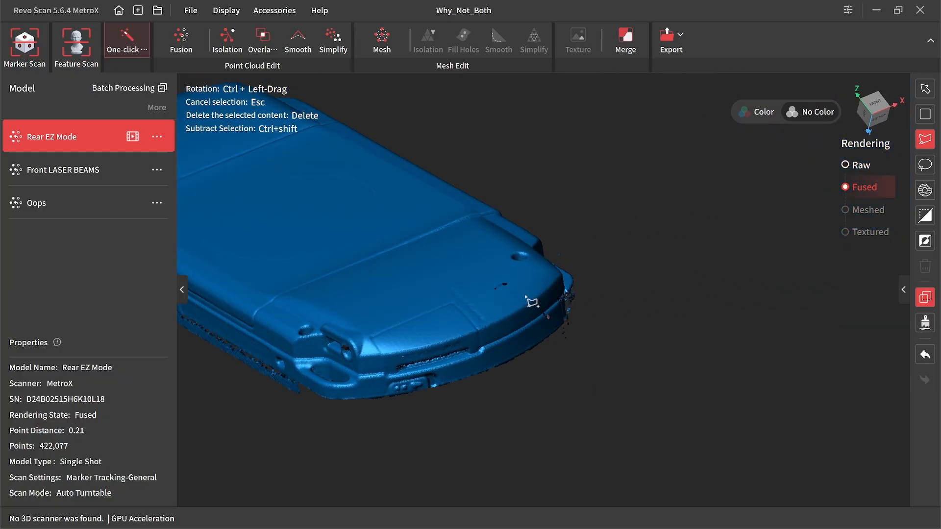
Examine the rear shell's bottom end and its ragged corner for remaining stray surfaces.
right_drag(457, 309, 514, 309)
ctrl+drag(514, 309, 657, 249)
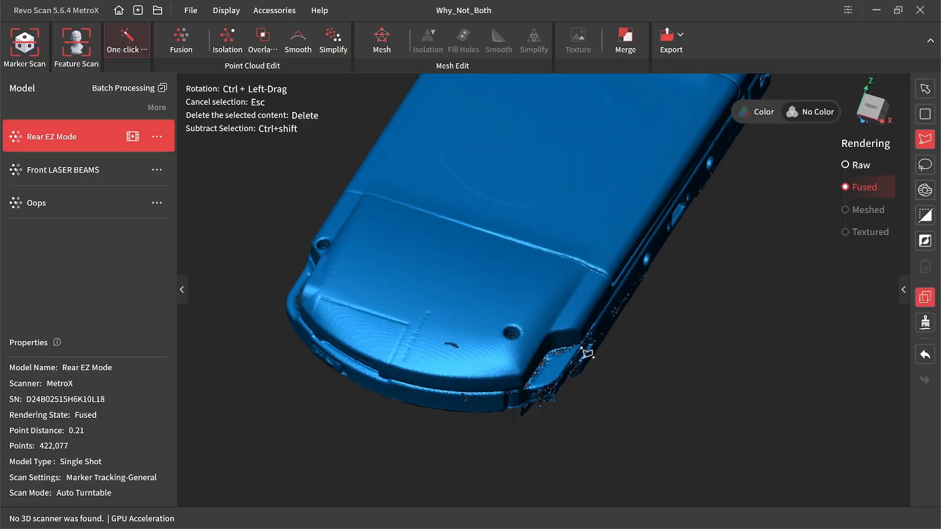
scroll(592, 342, up, 5)
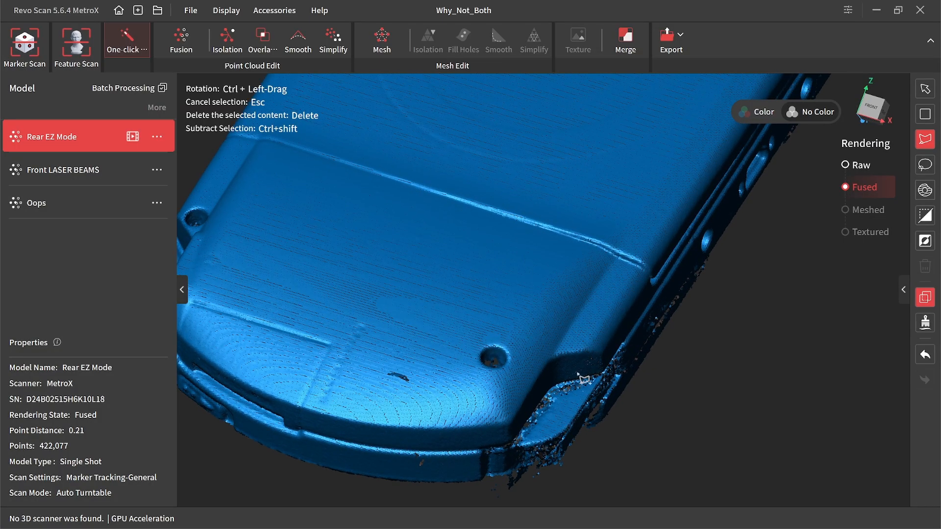
ctrl+drag(534, 452, 558, 389)
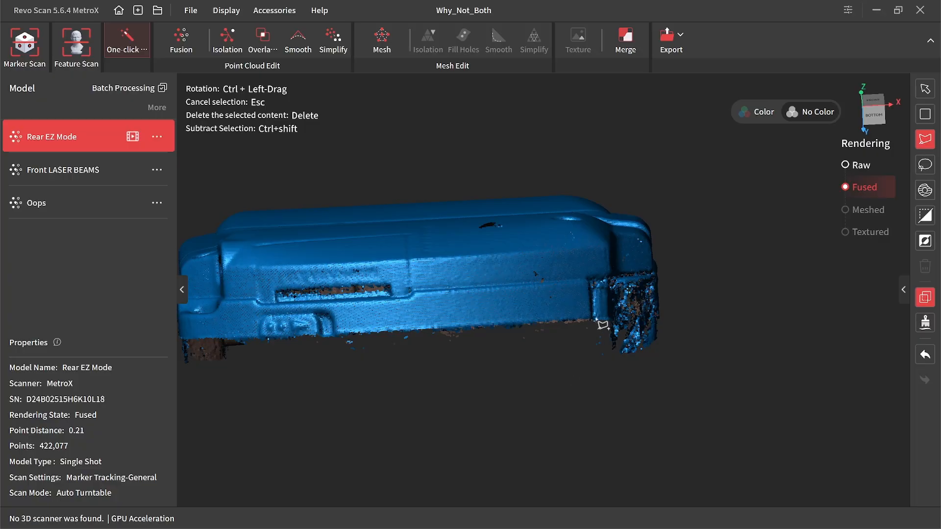
mouse_move(620, 352)
ctrl+mouse_down()
mouse_move(607, 346)
mouse_move(617, 347)
ctrl+mouse_up()
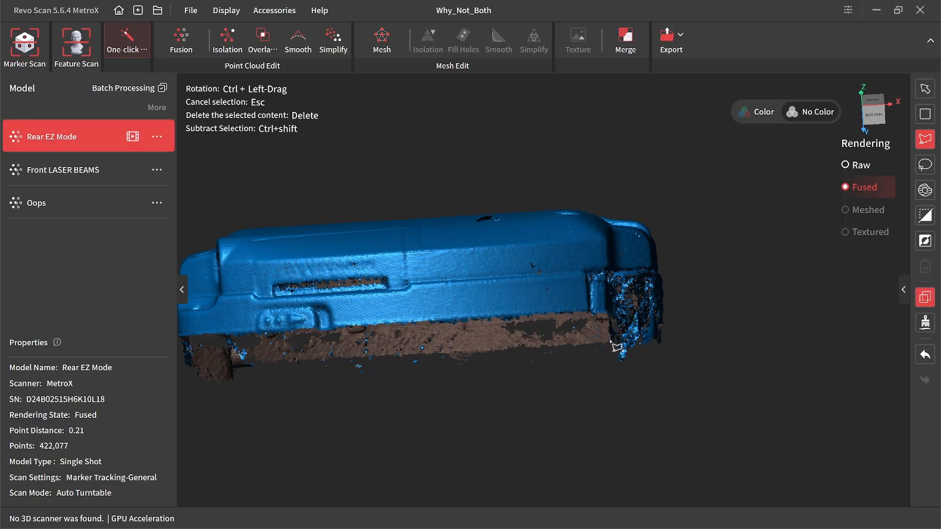
mouse_move(668, 276)
ctrl+mouse_down()
mouse_move(657, 299)
mouse_move(651, 293)
mouse_move(673, 294)
mouse_move(663, 282)
ctrl+mouse_up()
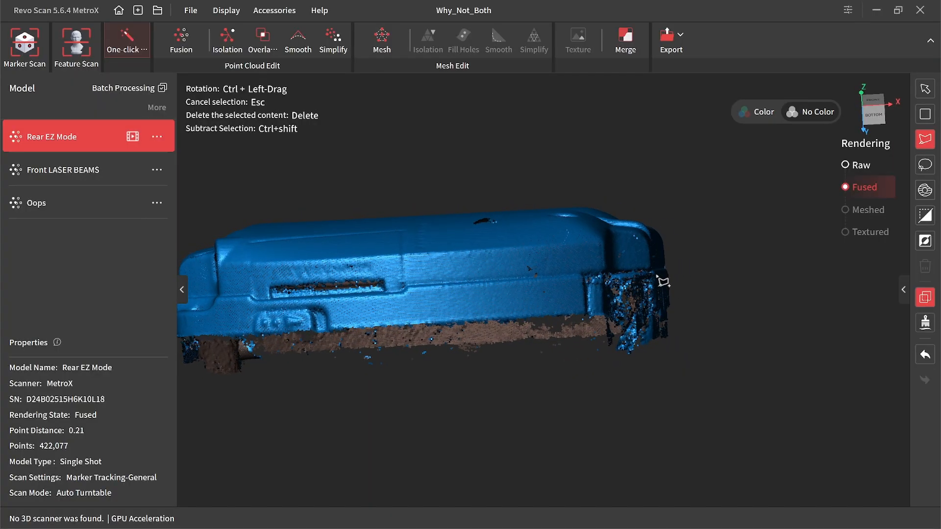
click(671, 268)
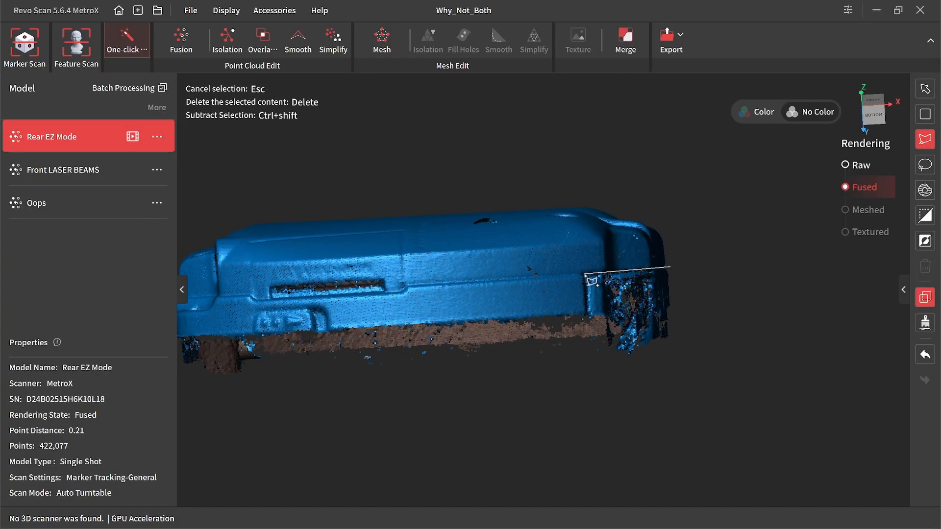
double_click(587, 260)
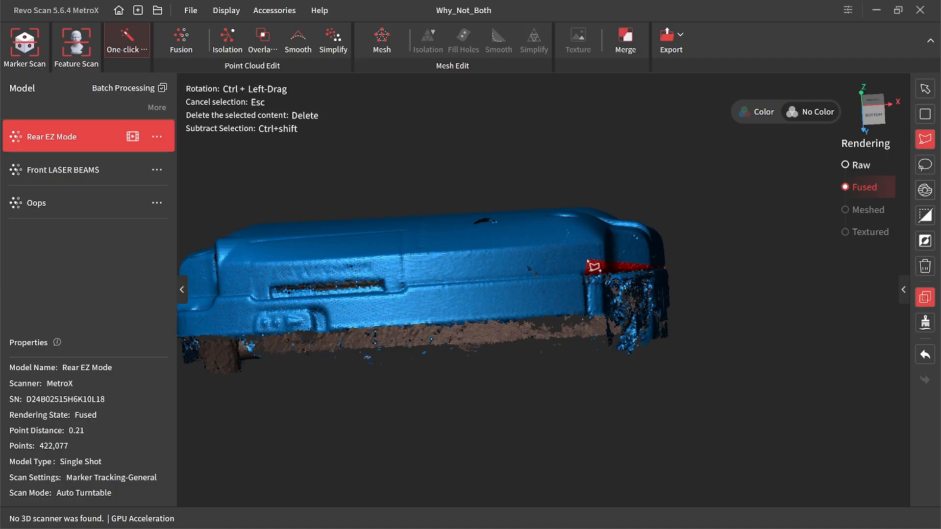
click(579, 254)
ctrl+shift+click(683, 269)
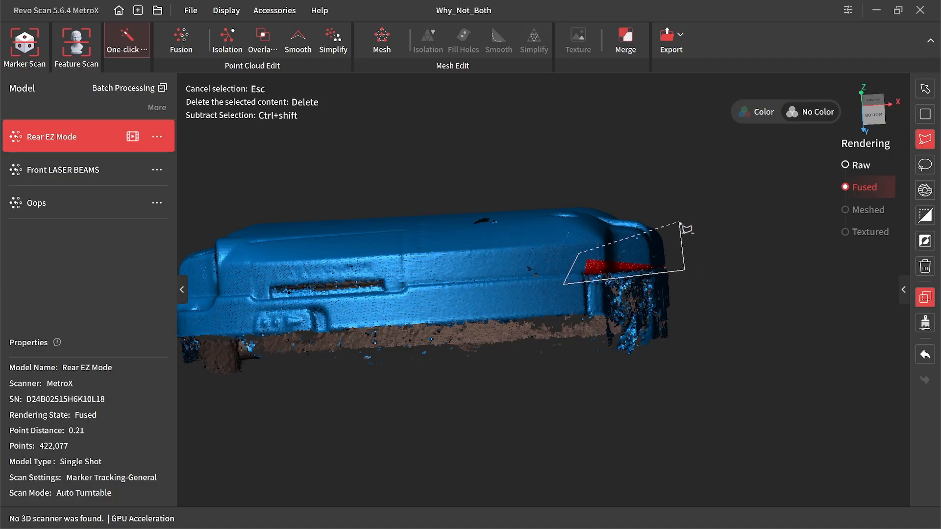
ctrl+shift+double_click(679, 223)
Select the ragged scan data below the seam at the corner of the shell's bottom end with a four-sided polygon.
click(587, 285)
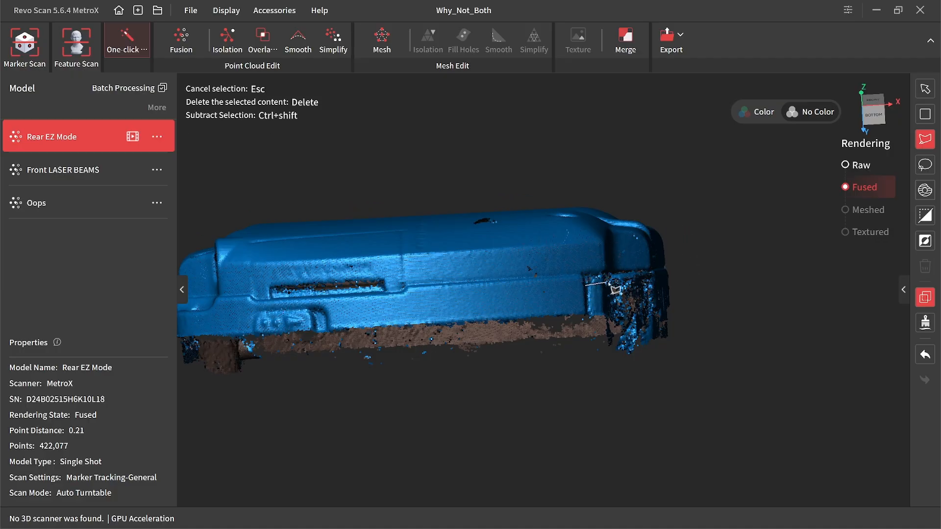
click(678, 277)
click(698, 369)
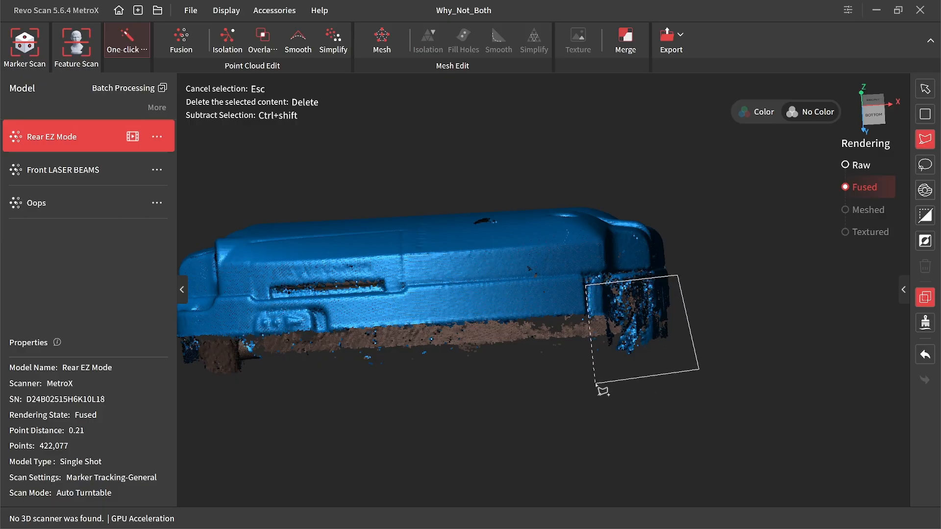
double_click(598, 386)
Subtract the raised side panel with the two round holes and the connector port from the selection.
ctrl+drag(603, 388, 408, 299)
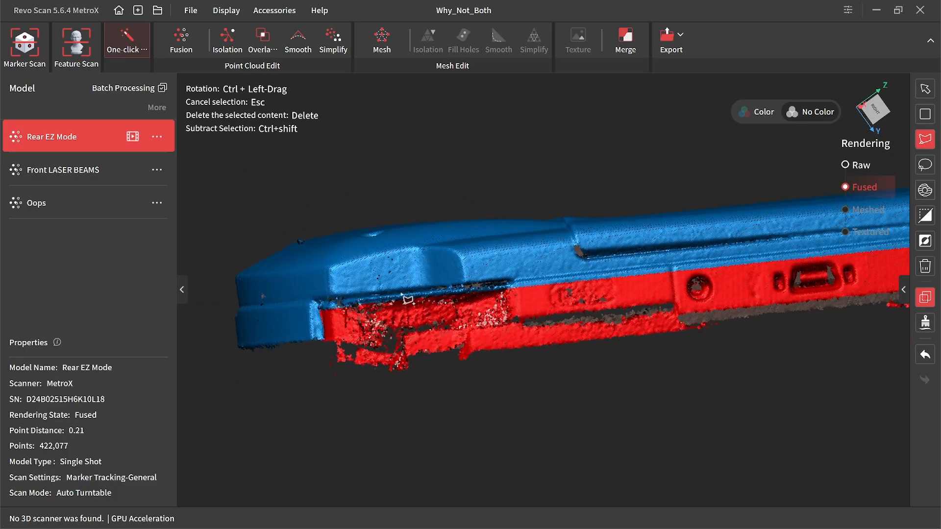
middle_drag(697, 311, 615, 318)
ctrl+drag(591, 298, 548, 341)
ctrl+drag(593, 325, 584, 297)
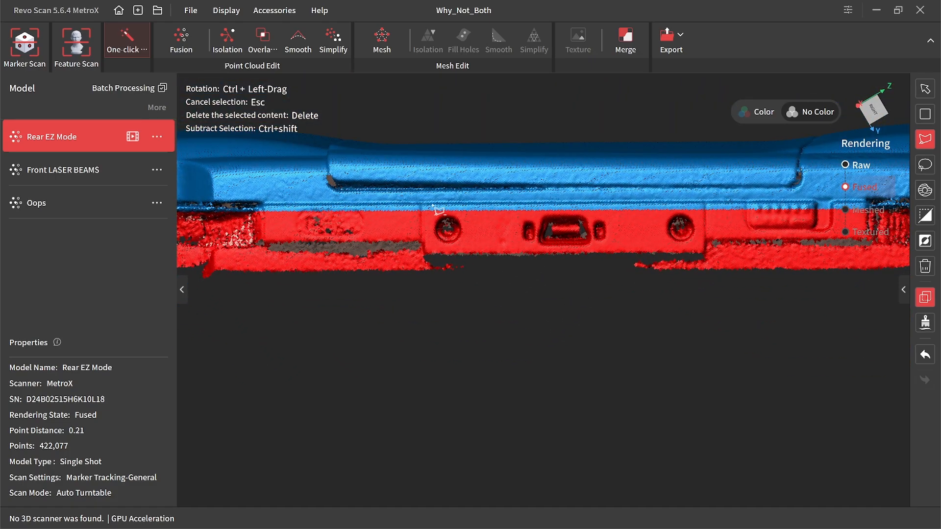
drag(427, 201, 431, 226)
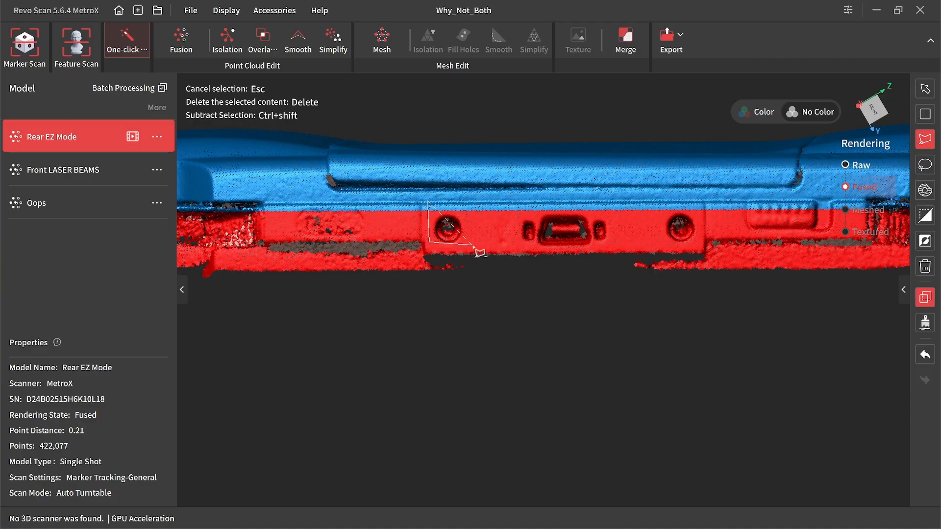
double_click(706, 206)
Subtract the side wall around the ribbed recess next to the port panel from the selection.
click(698, 196)
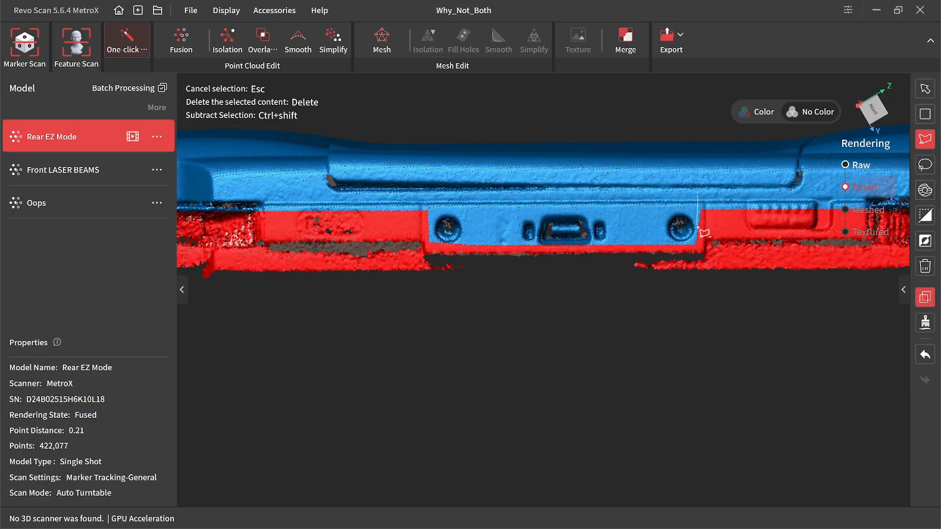
click(698, 226)
ctrl+shift+double_click(832, 206)
Subtract the small clean patch between the ribbed recess and the ragged corner from the selection.
middle_drag(824, 248, 726, 265)
scroll(720, 267, up, 1)
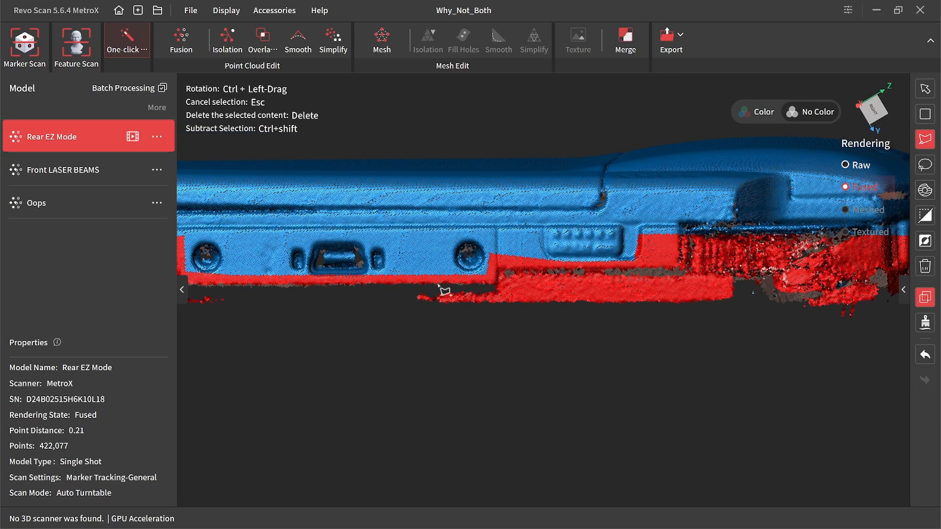
click(635, 216)
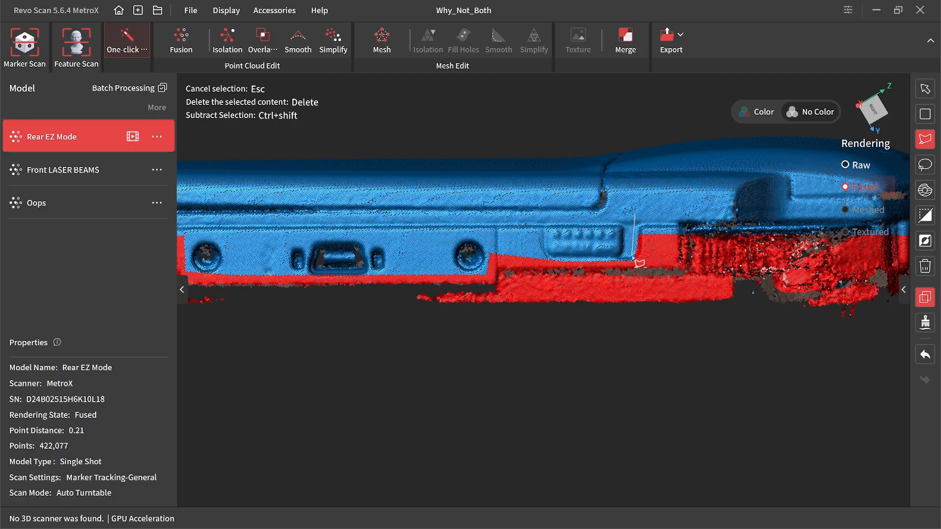
click(633, 256)
double_click(682, 227)
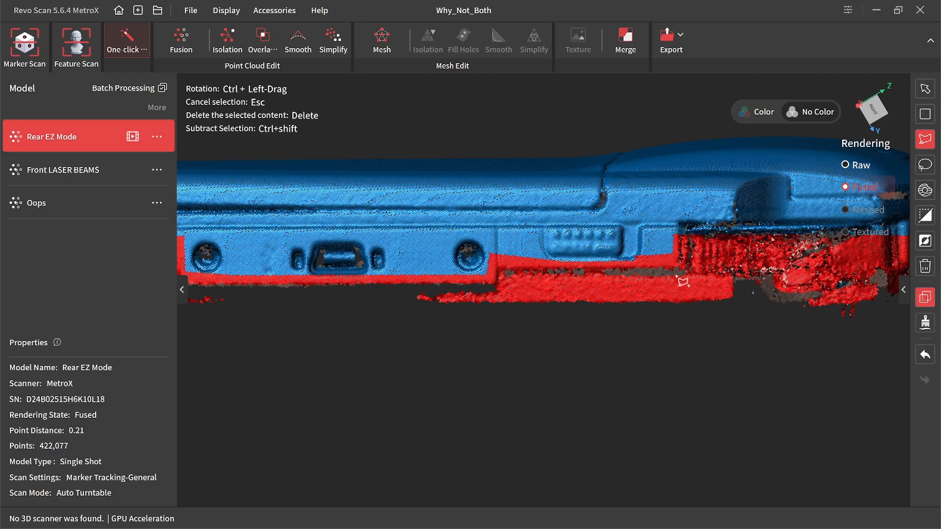
Subtract the clean end wall just past the ragged corner at the shell's top end from the selection.
ctrl+drag(696, 299, 696, 262)
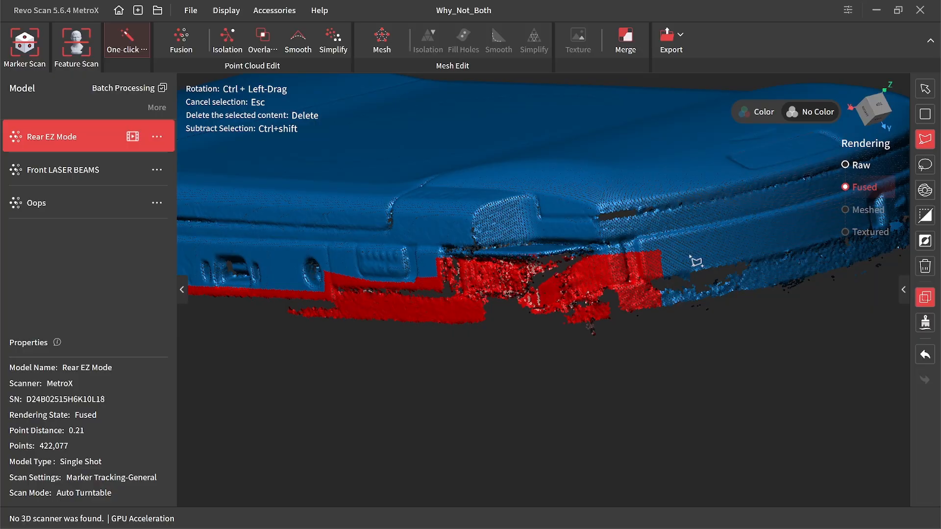
click(639, 247)
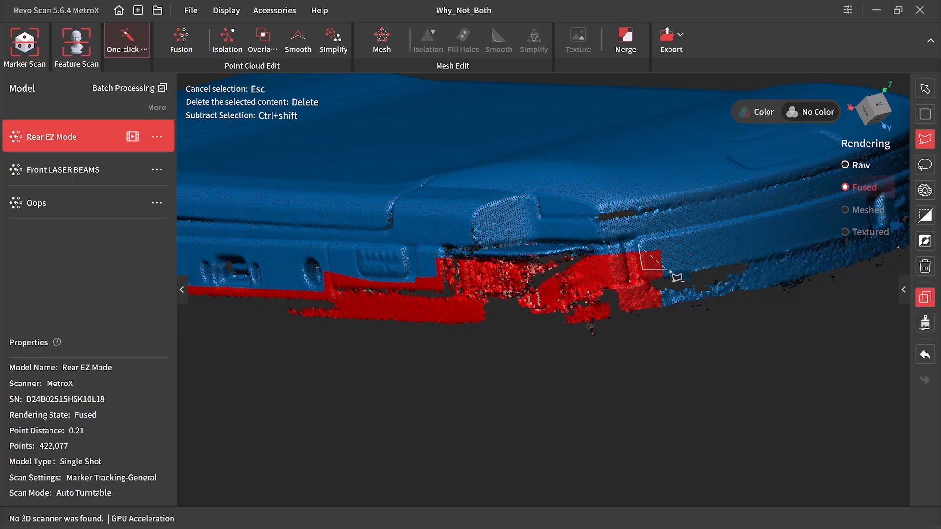
double_click(677, 277)
click(658, 252)
double_click(713, 259)
Add the ragged lower rim along the shell's top end to the selection with a polygon running around its far corner.
ctrl+drag(714, 259, 652, 253)
scroll(652, 252, down, 5)
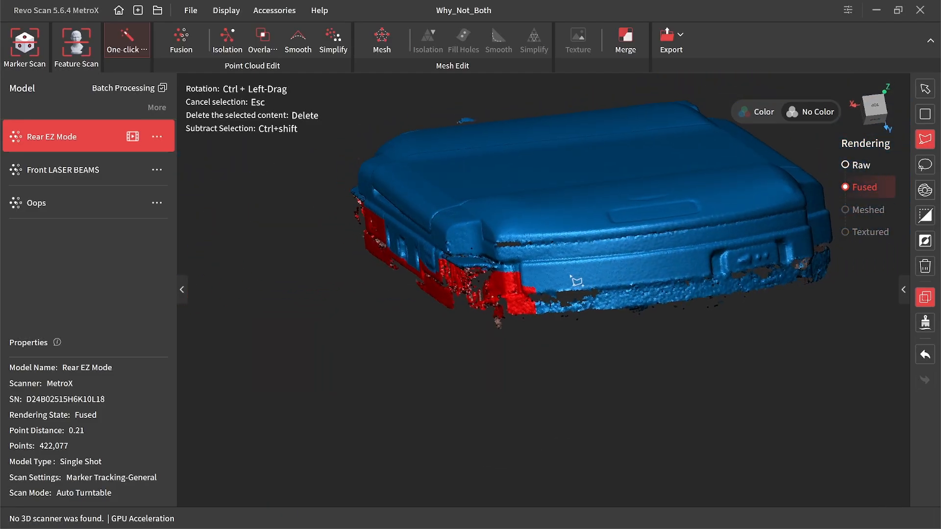
ctrl+drag(568, 258, 539, 312)
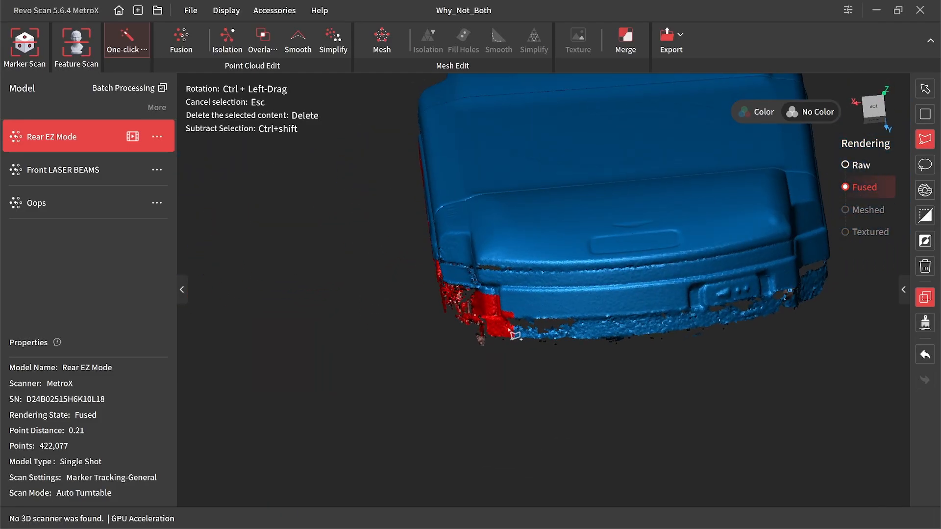
ctrl+drag(752, 353, 529, 288)
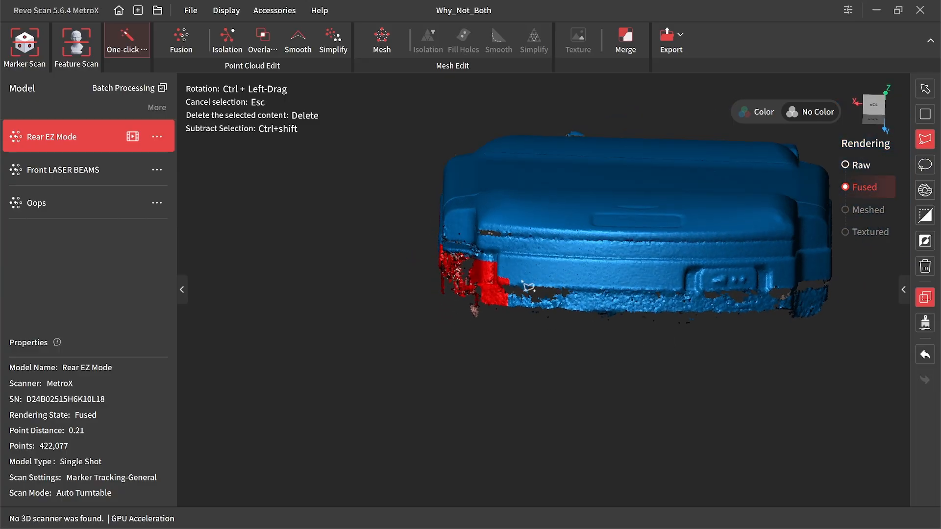
click(489, 277)
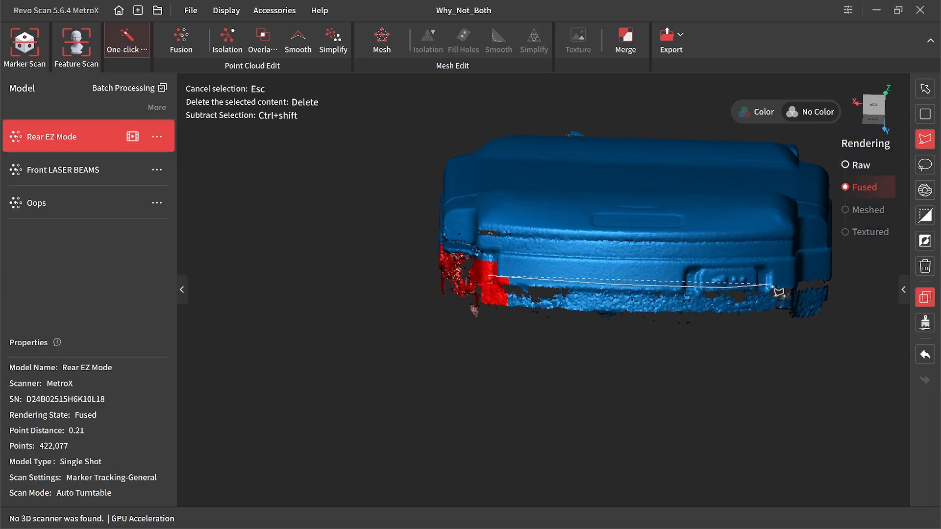
click(846, 330)
click(641, 370)
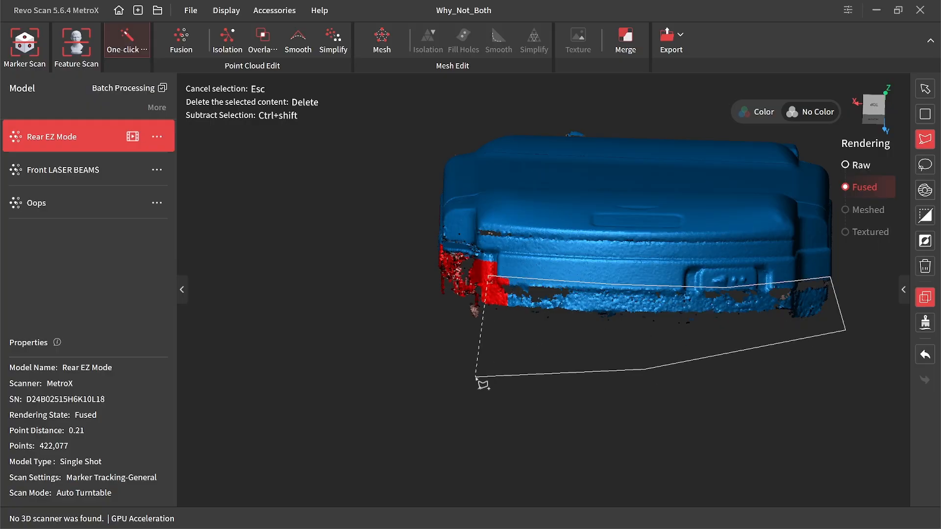
click(475, 377)
double_click(455, 352)
ctrl+drag(455, 351, 518, 318)
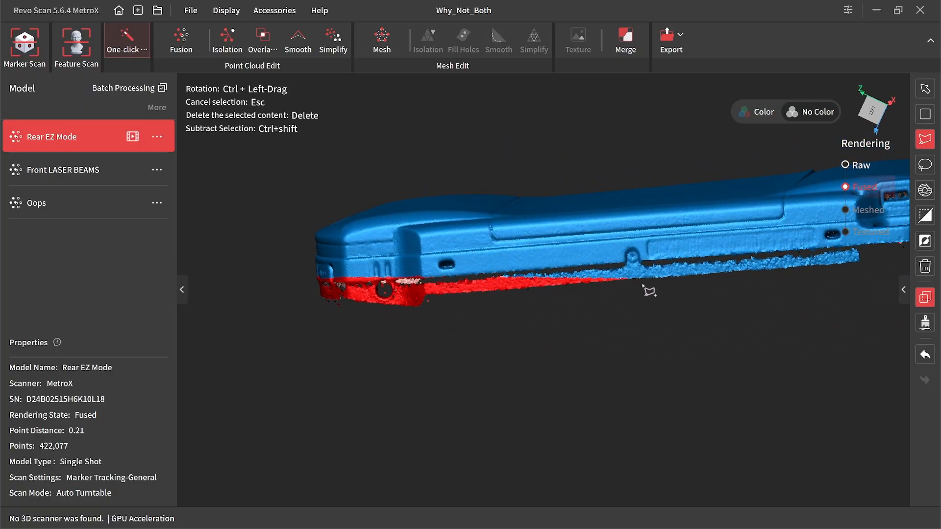
ctrl+drag(649, 291, 670, 296)
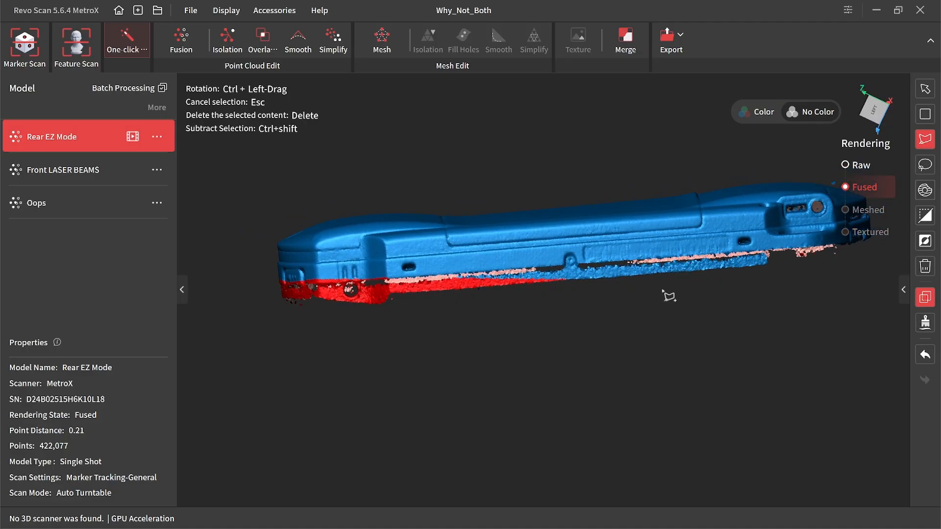
Add the ragged lower rim along the shell's long side to the selection with a polygon running from end to end.
ctrl+drag(821, 252, 792, 273)
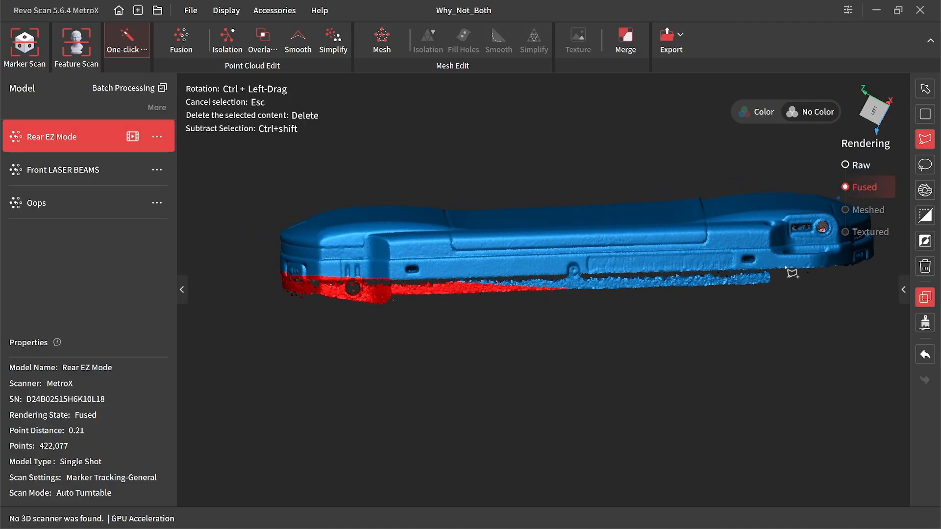
click(838, 266)
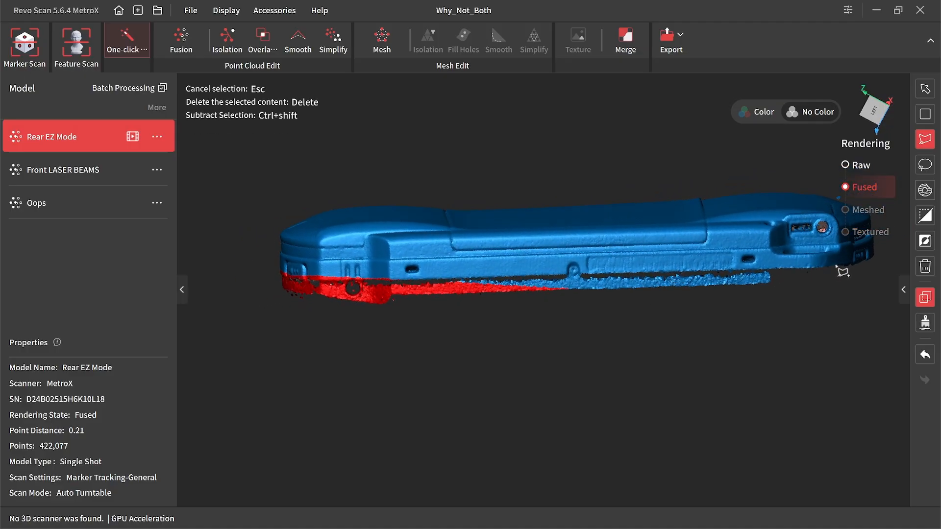
click(356, 278)
click(356, 317)
double_click(790, 332)
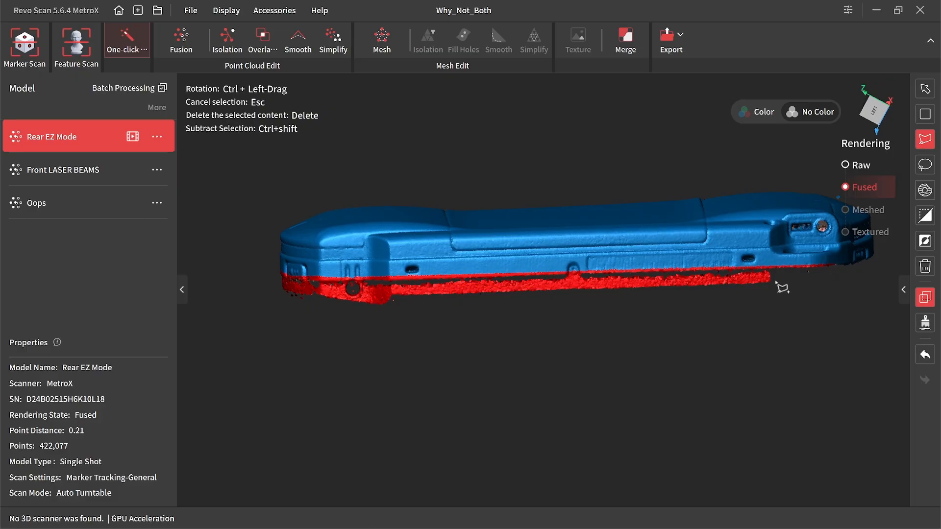
Add the ragged lower rim around the shell's rounded end, below the ribbed port panel, to the selection with a polygon.
ctrl+drag(774, 280, 651, 282)
ctrl+drag(753, 307, 582, 326)
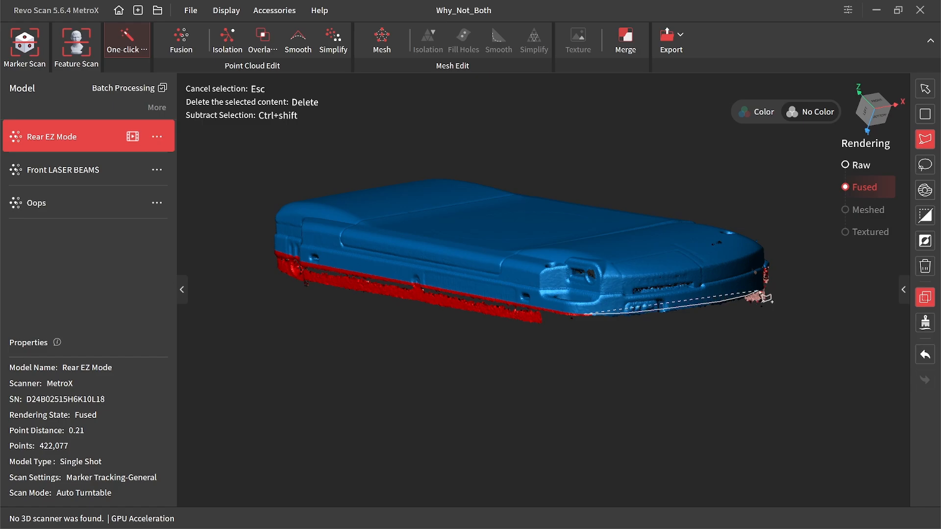
click(790, 316)
double_click(622, 375)
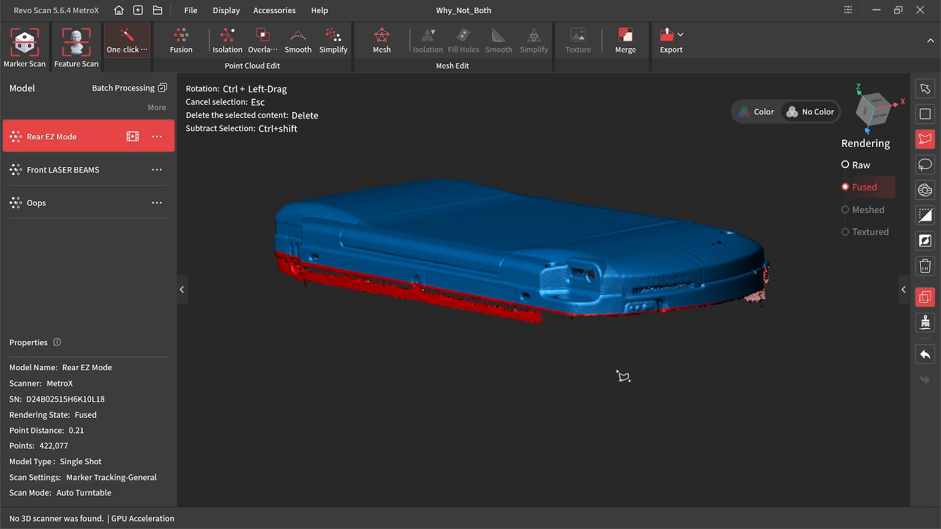
Check the selection around the whole rim and delete the selected ragged data from the rear scan.
ctrl+drag(622, 375, 702, 284)
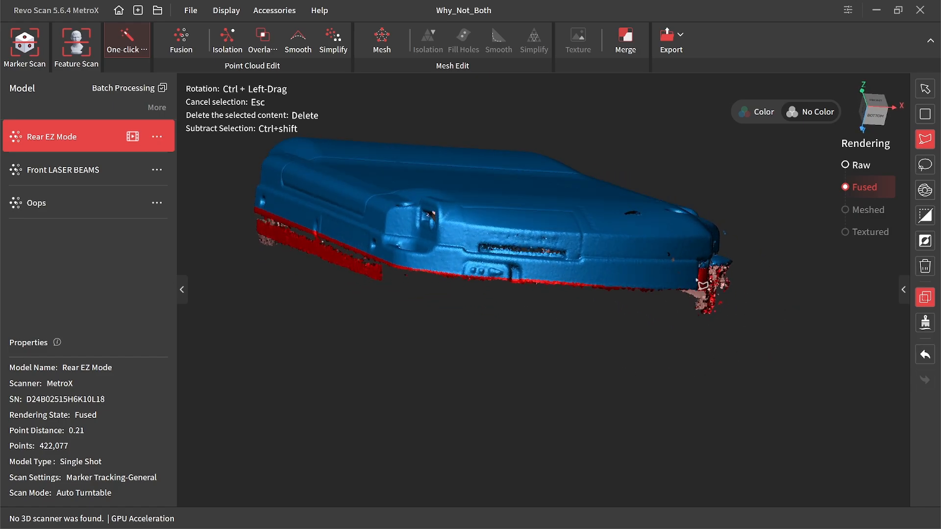
ctrl+drag(573, 301, 617, 325)
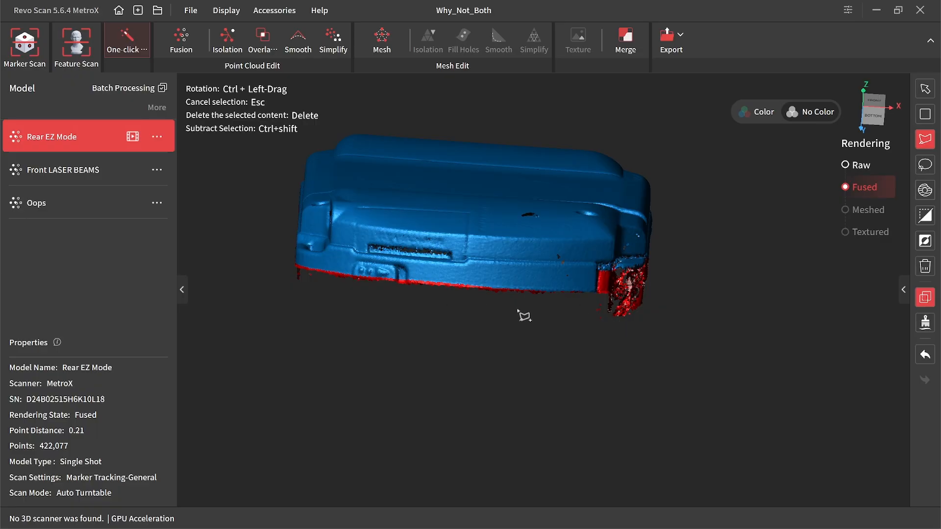
ctrl+drag(467, 319, 563, 317)
scroll(563, 318, down, 2)
key(Delete)
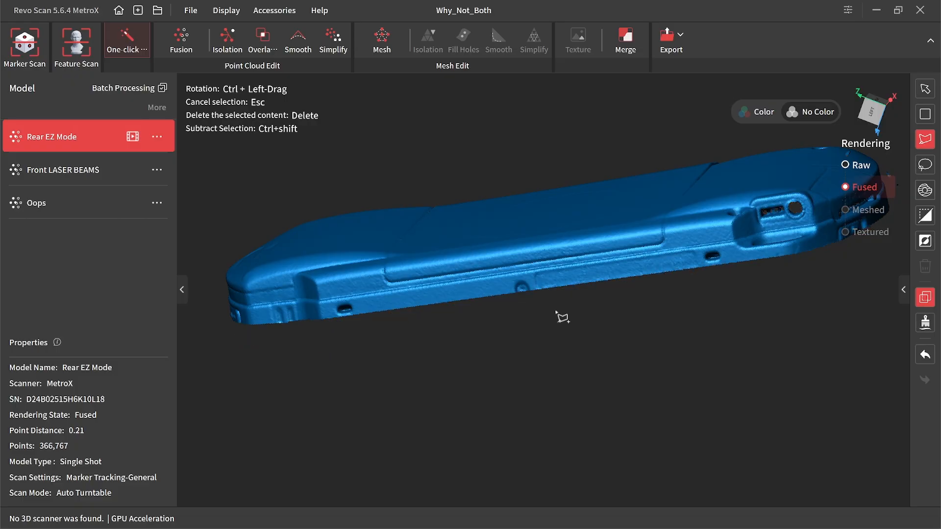
Outline the stray points inside the elongated loop opening at the shell's corner with a polygon and delete them.
ctrl+drag(698, 273, 715, 309)
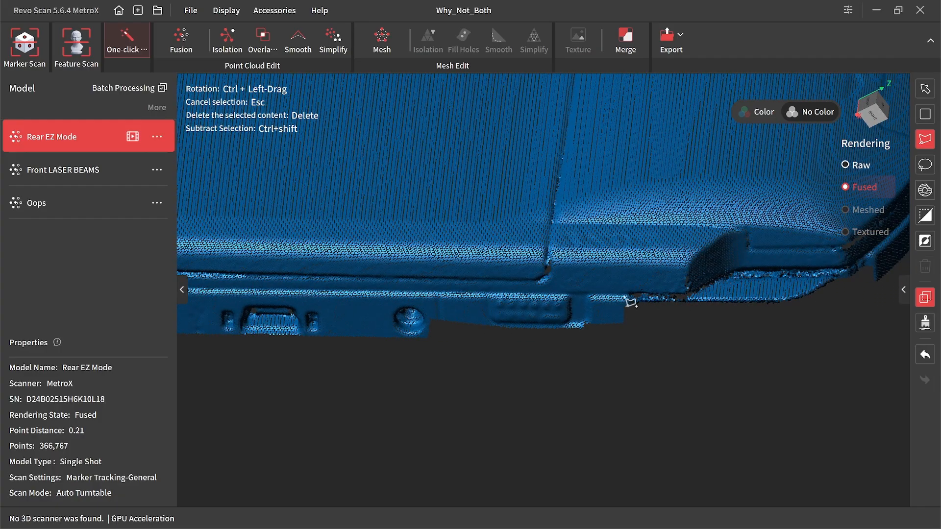
mouse_move(630, 303)
ctrl+mouse_down()
mouse_move(596, 307)
mouse_move(607, 292)
mouse_move(623, 299)
mouse_move(380, 292)
mouse_move(490, 243)
mouse_move(658, 292)
mouse_move(682, 283)
mouse_move(666, 382)
mouse_move(649, 322)
mouse_move(553, 324)
mouse_move(551, 273)
mouse_move(622, 293)
ctrl+mouse_up()
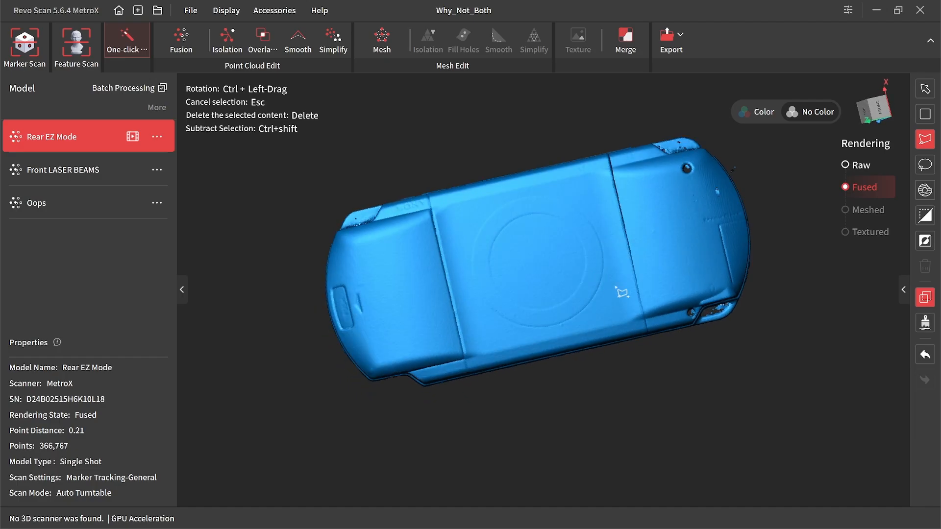
scroll(617, 288, up, 5)
middle_drag(662, 306, 551, 299)
scroll(550, 299, up, 6)
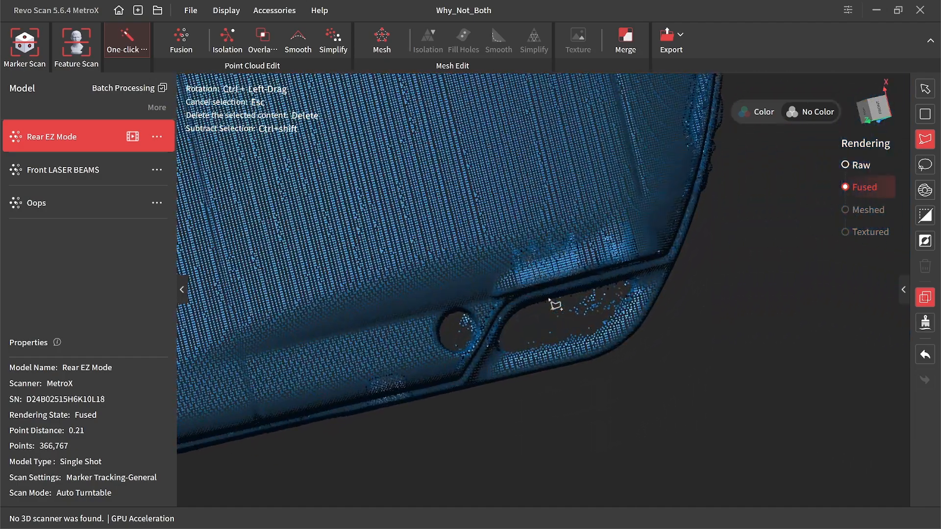
click(517, 343)
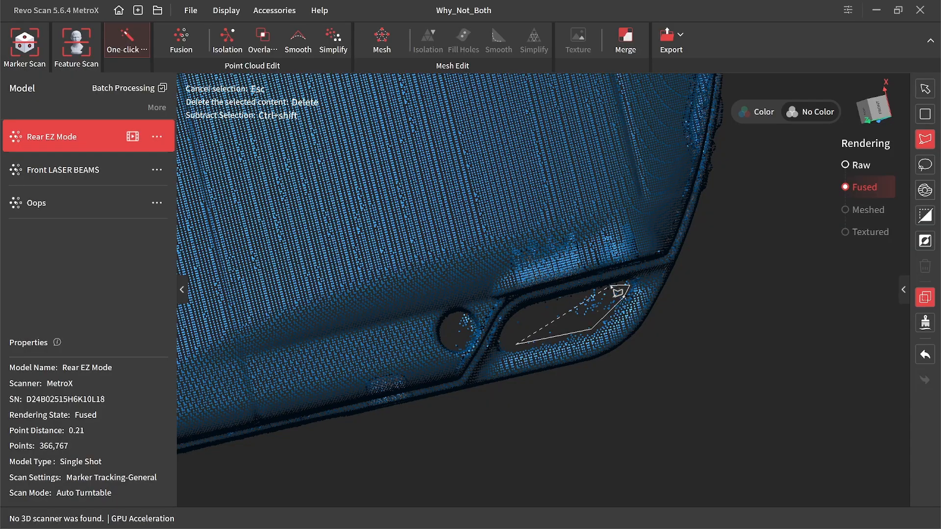
double_click(532, 313)
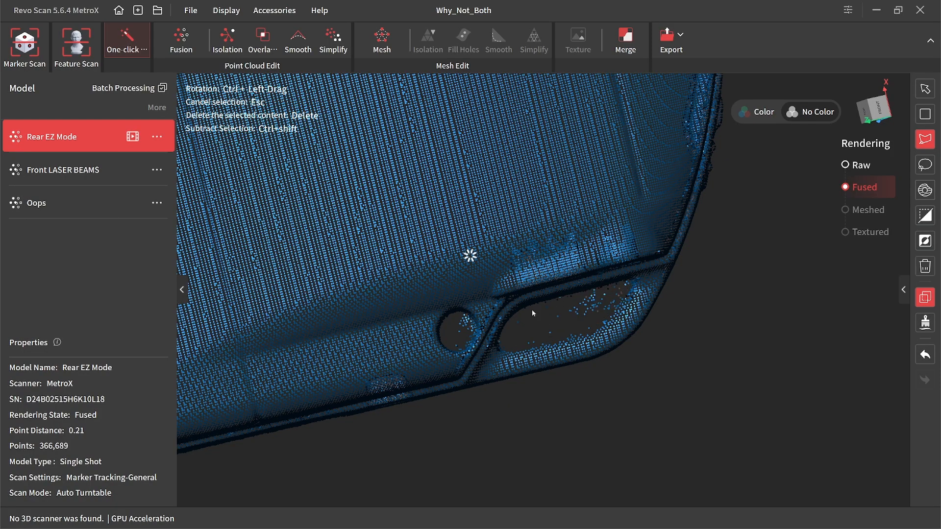
Examine the cleaned rear scan from several sides and compare its raw data with the fused result.
scroll(533, 312, down, 10)
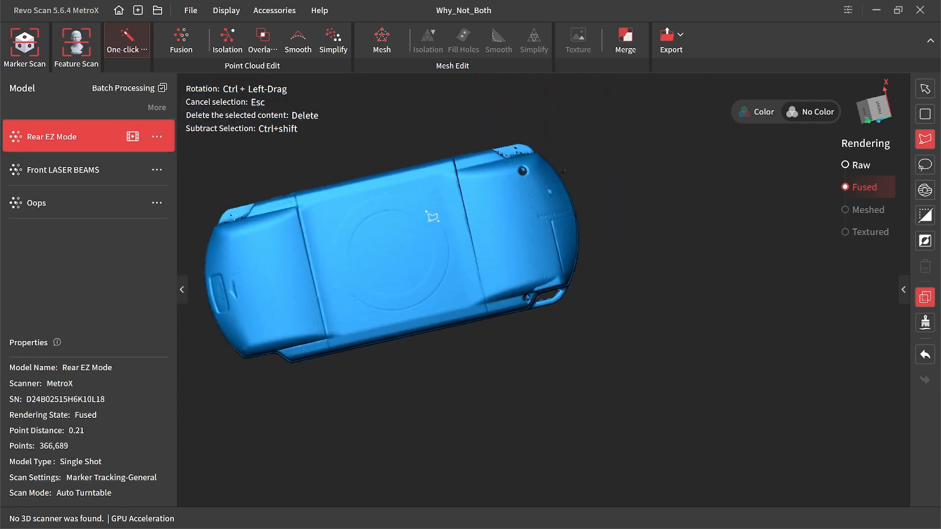
ctrl+drag(432, 217, 492, 223)
middle_drag(492, 223, 550, 239)
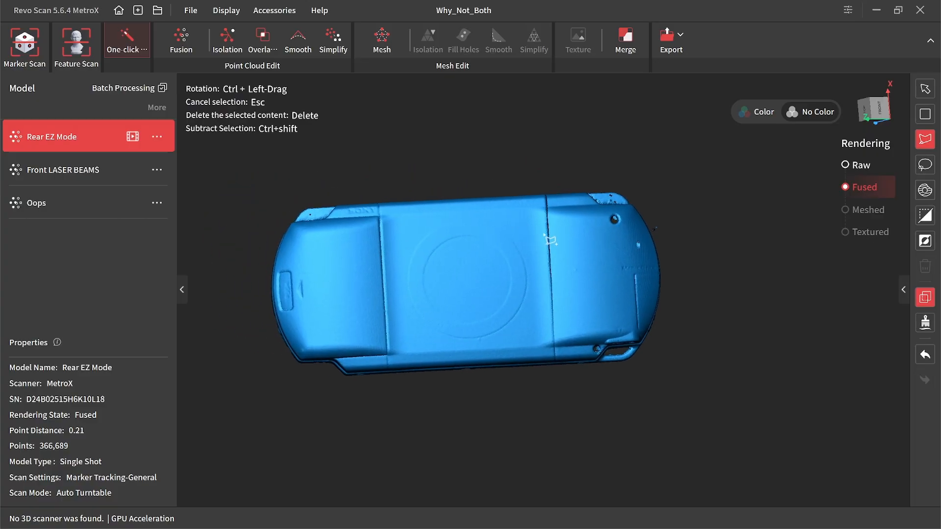
scroll(550, 240, up, 2)
ctrl+drag(527, 345, 541, 281)
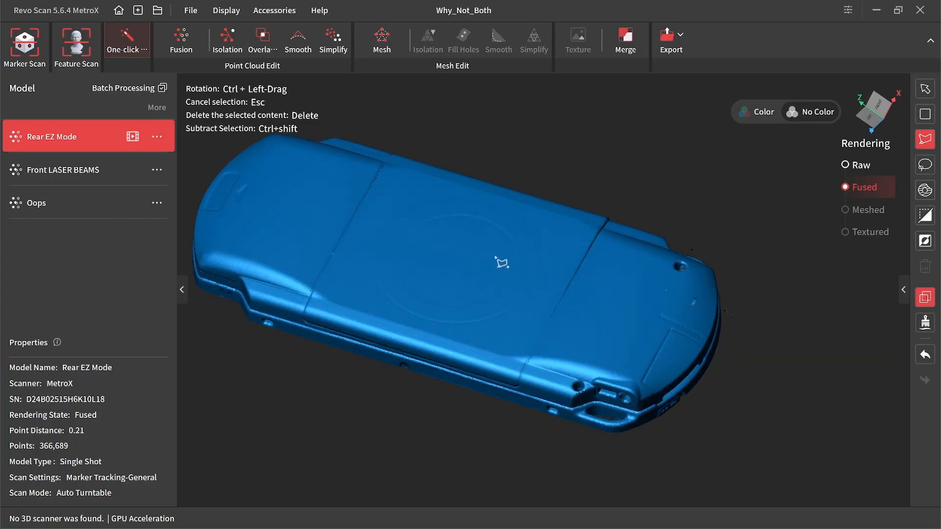
click(853, 165)
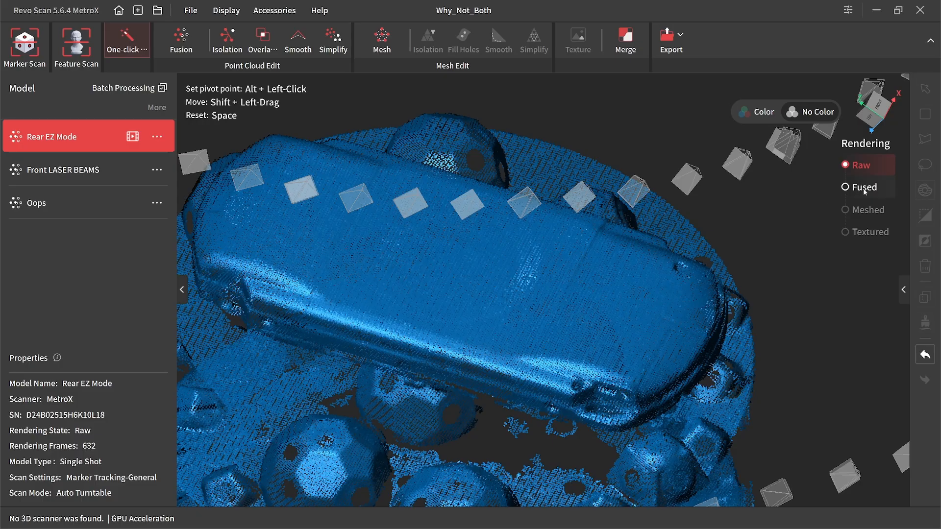
click(864, 187)
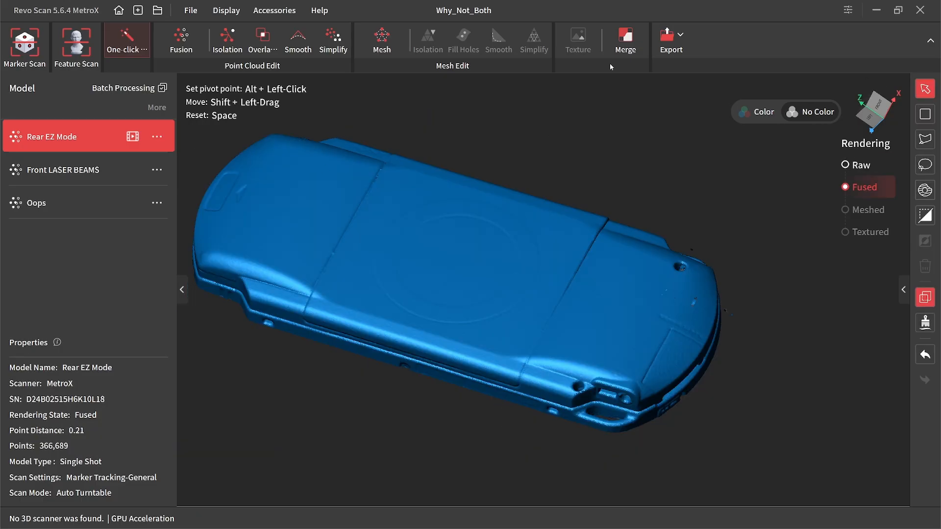
Start the Merge operation for the cleaned scans.
click(620, 47)
click(397, 260)
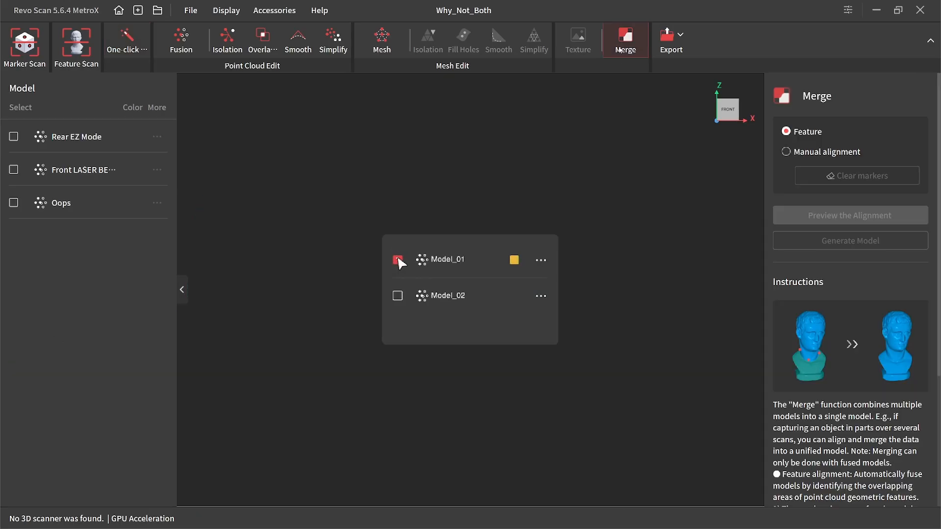
click(398, 295)
click(398, 260)
Try to align the Rear EZ Mode and Front LASER BEAMS scans by Feature and inspect the alignment preview.
click(14, 169)
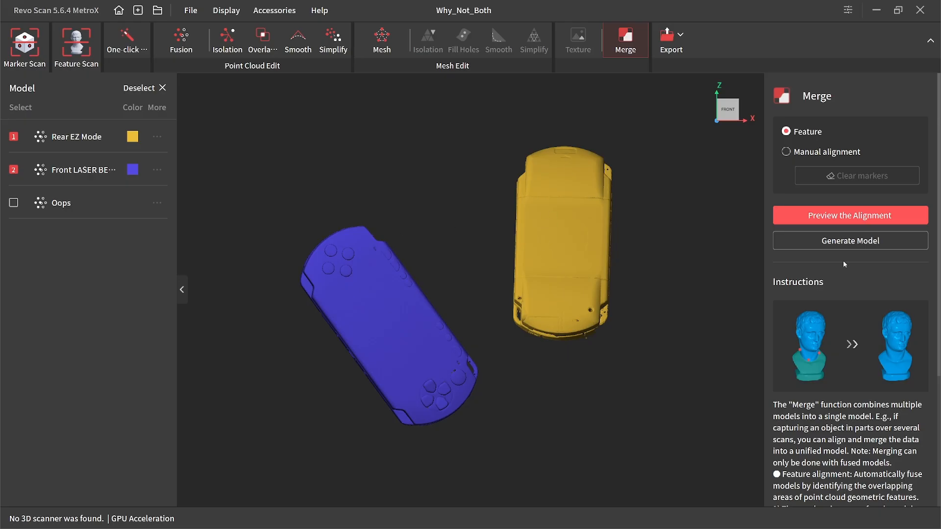
click(845, 222)
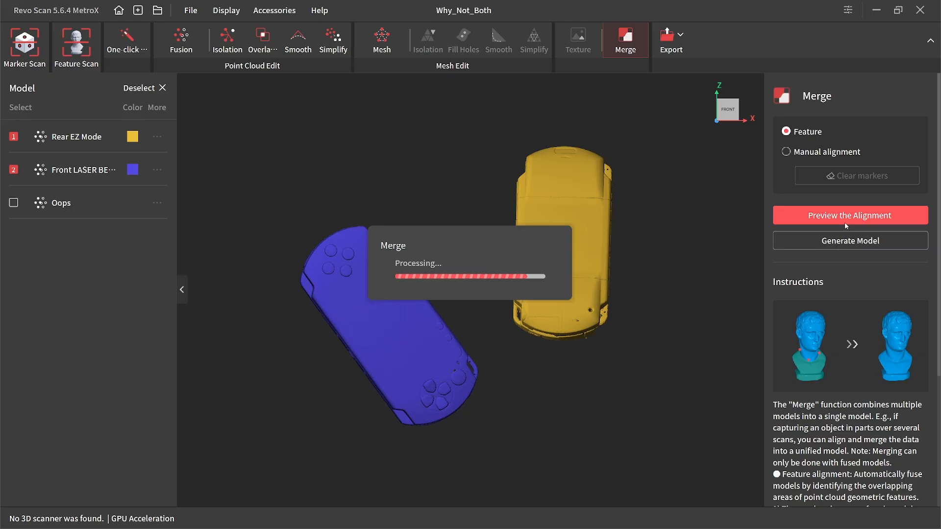
mouse_move(631, 295)
mouse_down()
mouse_move(577, 322)
mouse_move(636, 196)
mouse_move(424, 320)
mouse_move(620, 286)
mouse_up()
scroll(619, 286, up, 5)
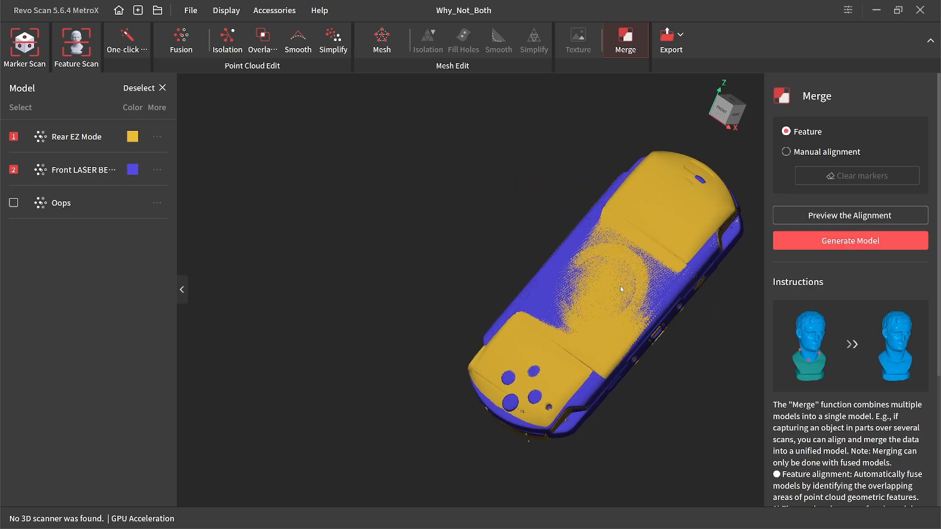
drag(512, 366, 500, 293)
Switch merging to Manual alignment with Front LASER BEAMS as the first model and Rear EZ Mode as the second.
click(815, 153)
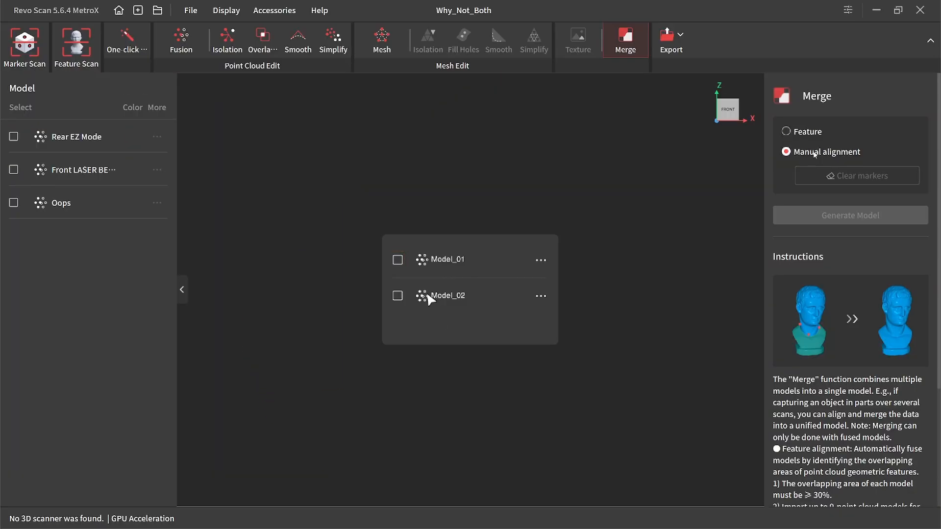
click(14, 170)
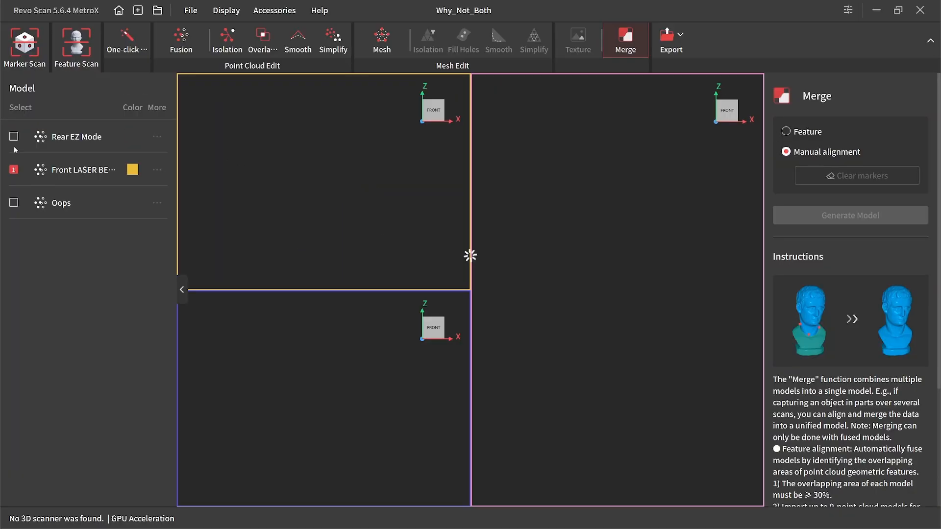
click(13, 136)
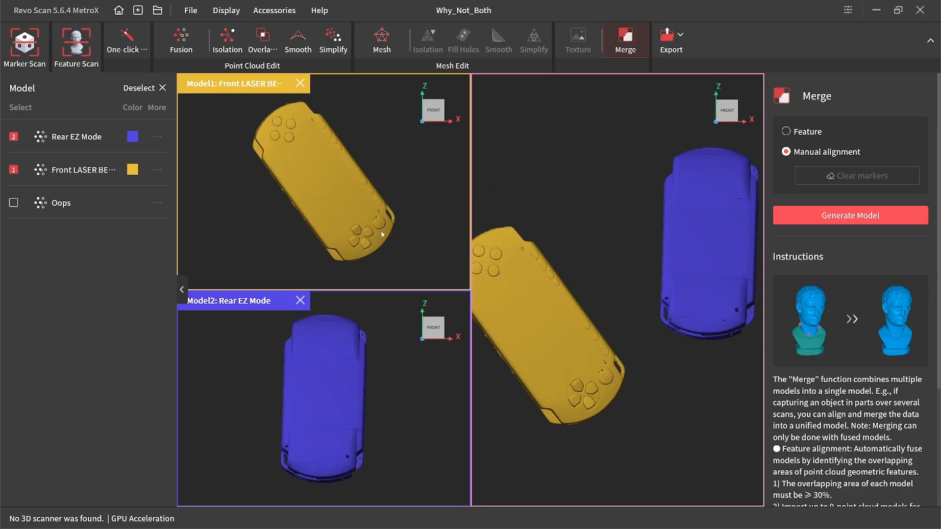
Place alignment marker 1 on the rear scan at the small round feature midway along its long side wall.
drag(383, 235, 375, 143)
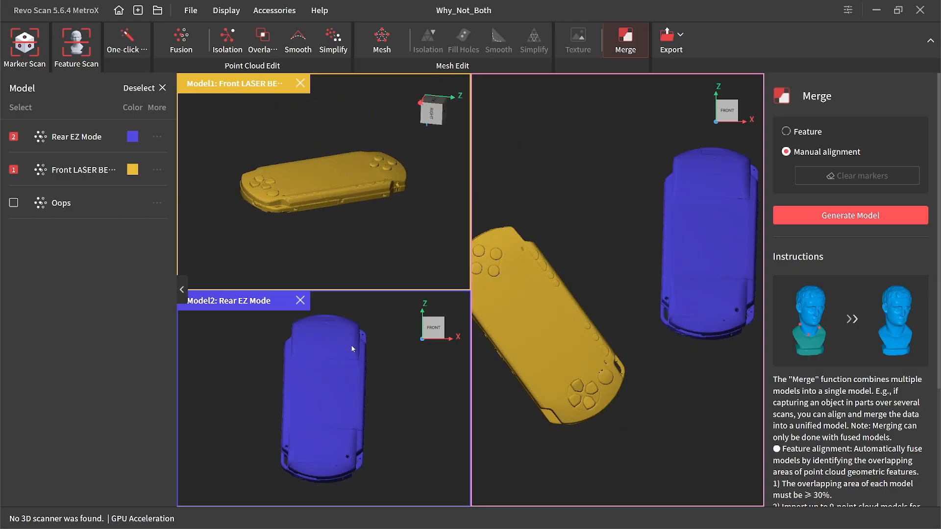
scroll(355, 381, down, 3)
scroll(355, 380, up, 6)
mouse_move(355, 380)
mouse_down()
mouse_move(368, 376)
mouse_move(366, 417)
mouse_move(401, 438)
mouse_move(314, 385)
mouse_move(354, 418)
mouse_move(323, 416)
mouse_move(352, 396)
mouse_move(343, 385)
mouse_up()
scroll(323, 415, up, 3)
drag(325, 211, 290, 196)
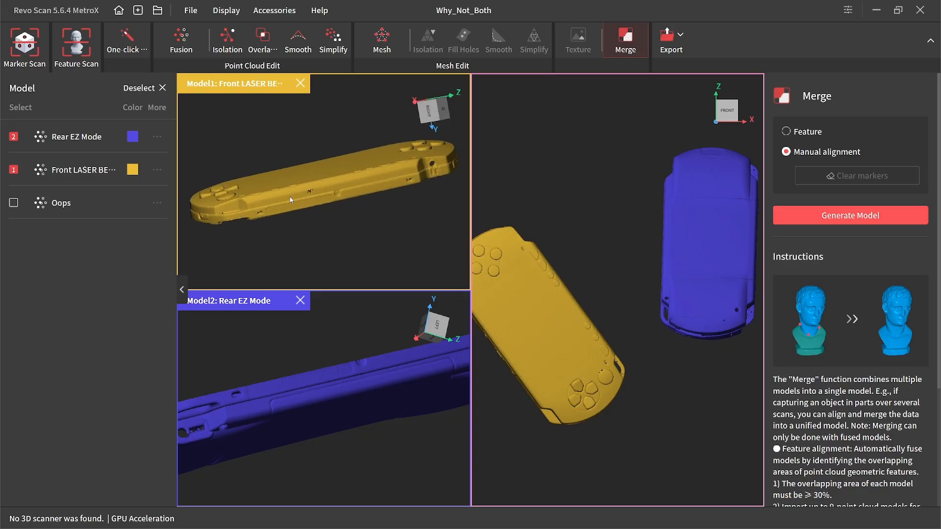
scroll(290, 196, up, 5)
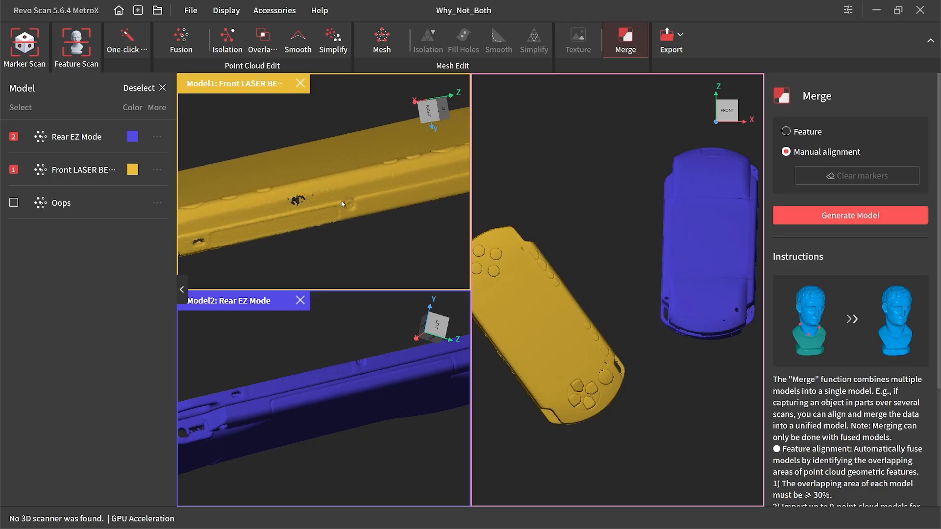
drag(393, 369, 349, 371)
scroll(362, 375, up, 3)
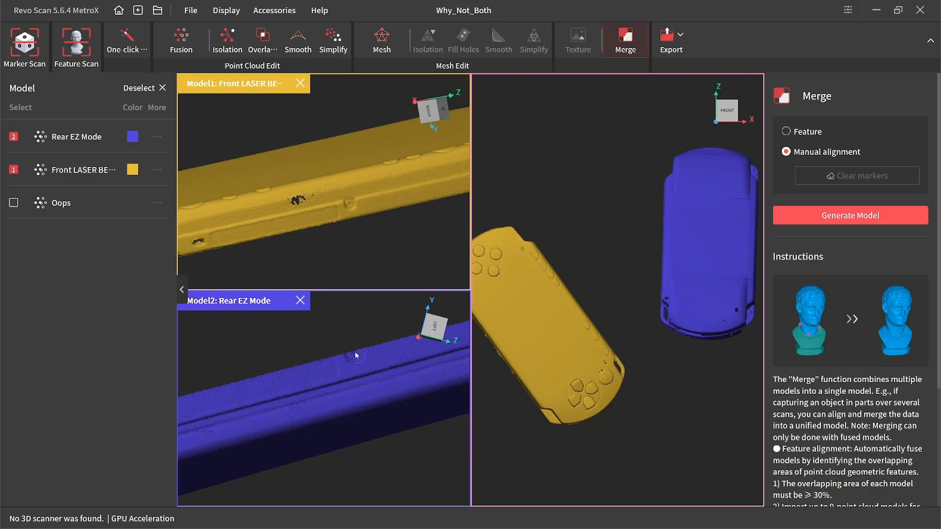
click(356, 355)
Place the matching marker 1 on the front scan's round side-wall feature and inspect how the two models meet there.
scroll(351, 202, down, 5)
scroll(351, 203, up, 10)
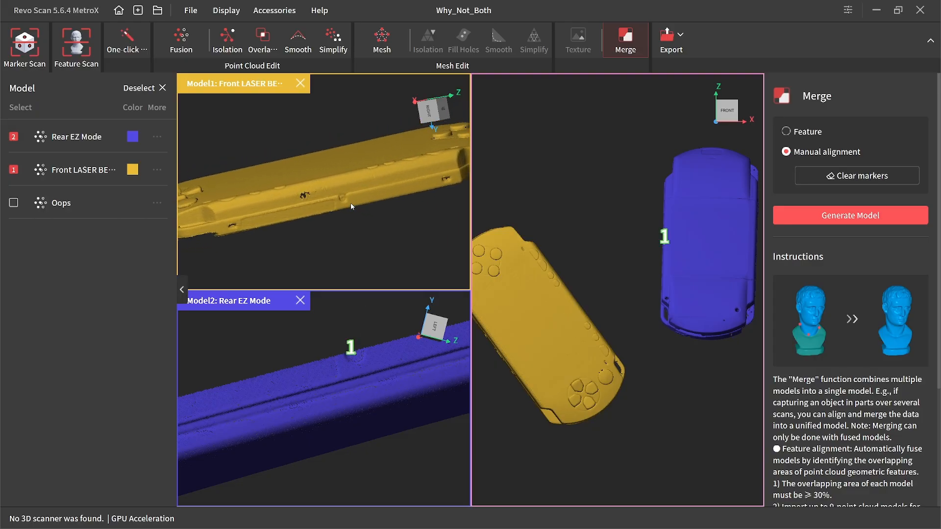
drag(352, 224, 343, 190)
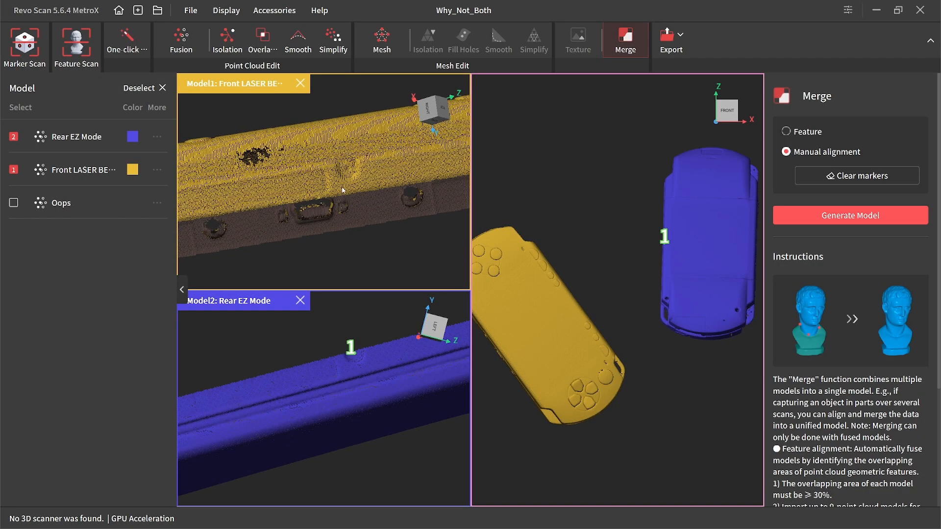
click(348, 170)
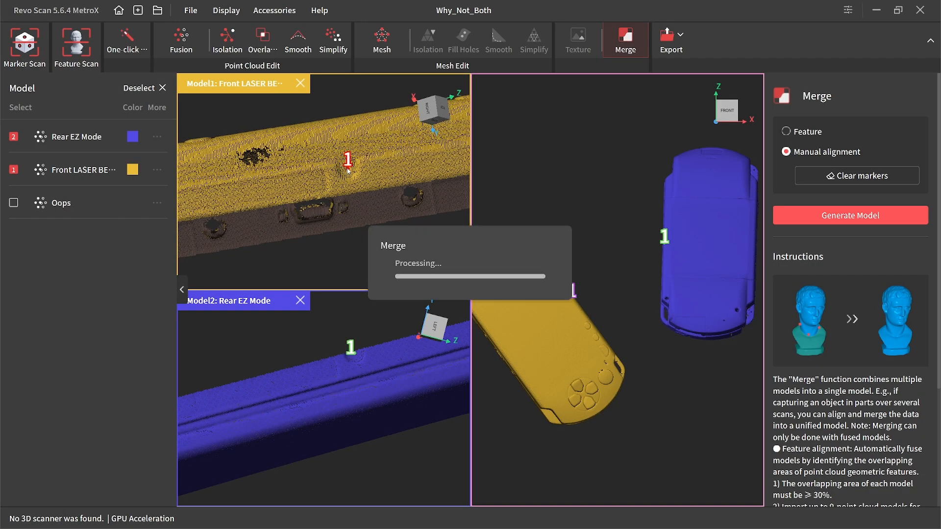
scroll(355, 192, down, 3)
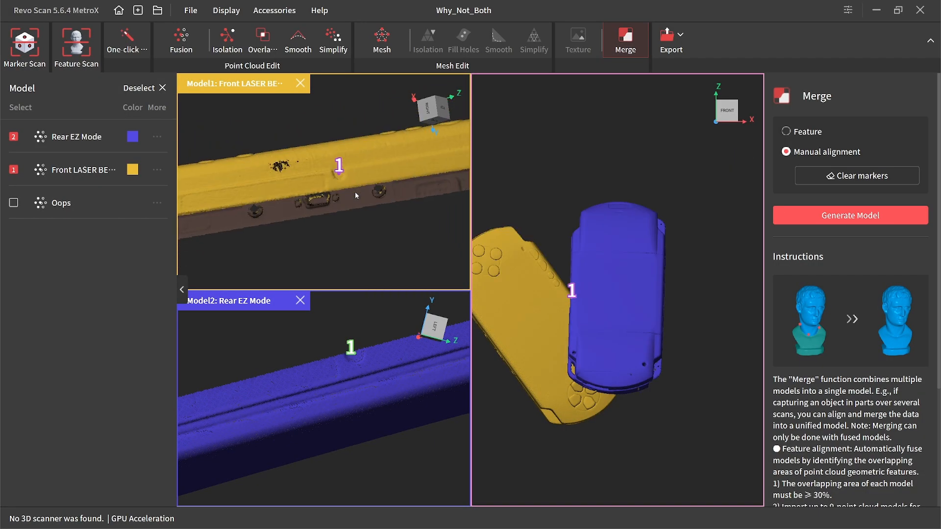
drag(493, 235, 645, 330)
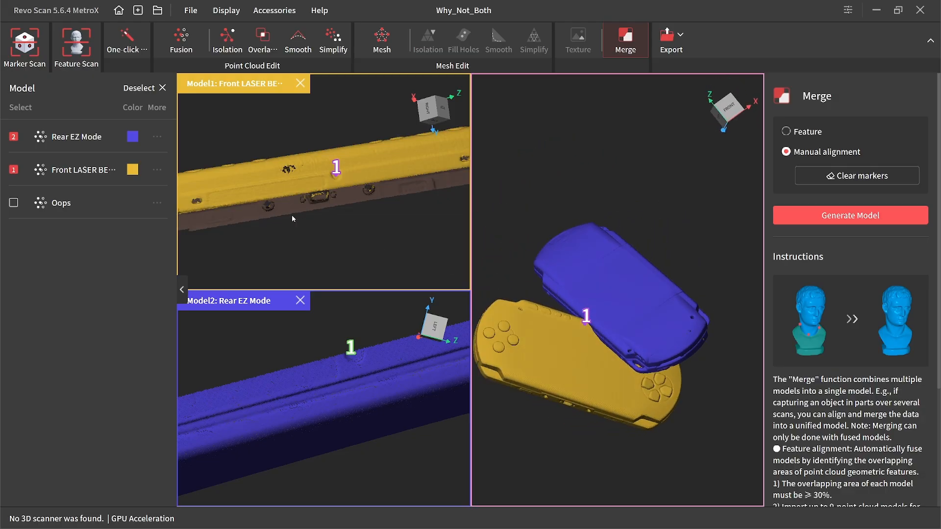
scroll(292, 216, down, 3)
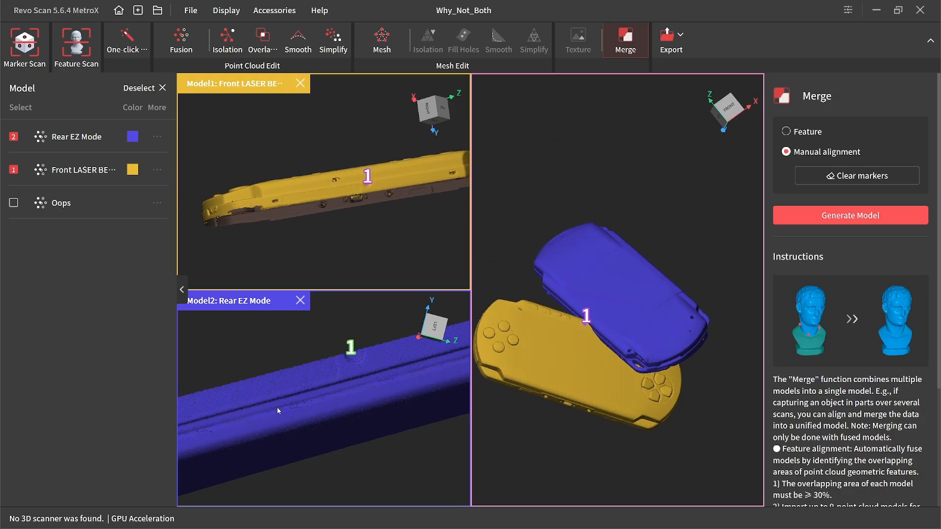
Place matching alignment marker 2 on the front and rear scans where the long side wall bends toward the console's end.
drag(277, 408, 342, 370)
drag(375, 334, 323, 333)
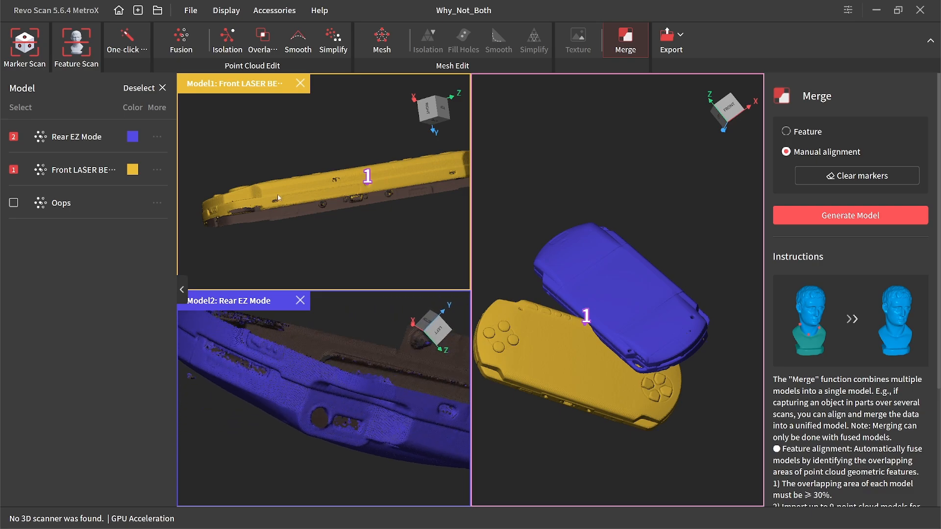
drag(277, 198, 322, 206)
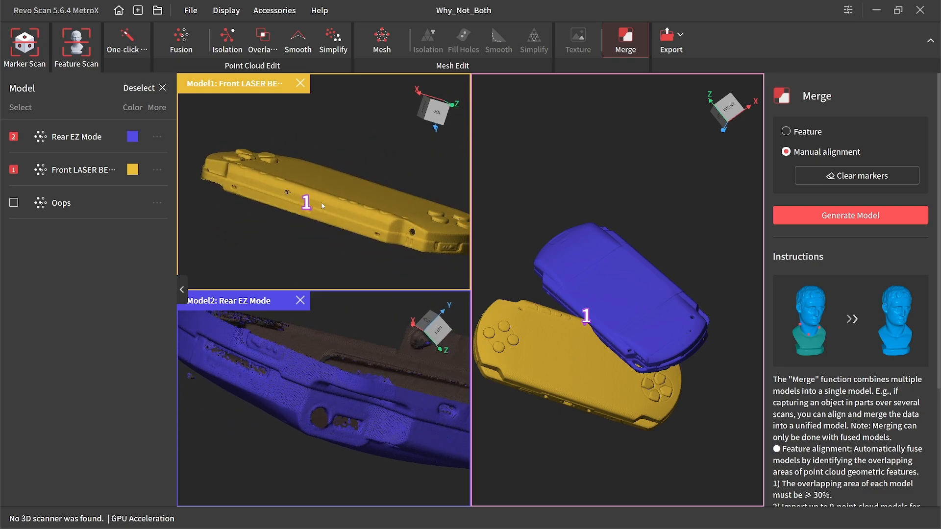
scroll(366, 214, up, 3)
scroll(366, 214, down, 1)
middle_drag(406, 268, 398, 260)
mouse_move(367, 403)
mouse_down()
mouse_move(355, 405)
mouse_move(333, 356)
mouse_move(244, 373)
mouse_move(265, 361)
mouse_move(351, 422)
mouse_move(315, 391)
mouse_move(389, 401)
mouse_move(269, 378)
mouse_move(347, 388)
mouse_move(265, 402)
mouse_move(332, 422)
mouse_move(301, 408)
mouse_move(321, 363)
mouse_move(363, 365)
mouse_up()
middle_drag(403, 381, 343, 374)
scroll(433, 234, down, 2)
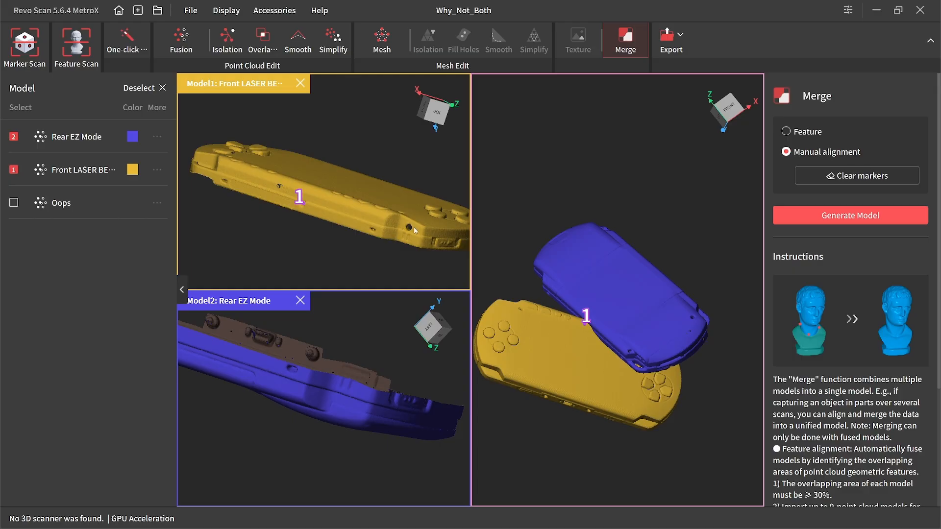
scroll(395, 402, down, 2)
scroll(375, 405, up, 5)
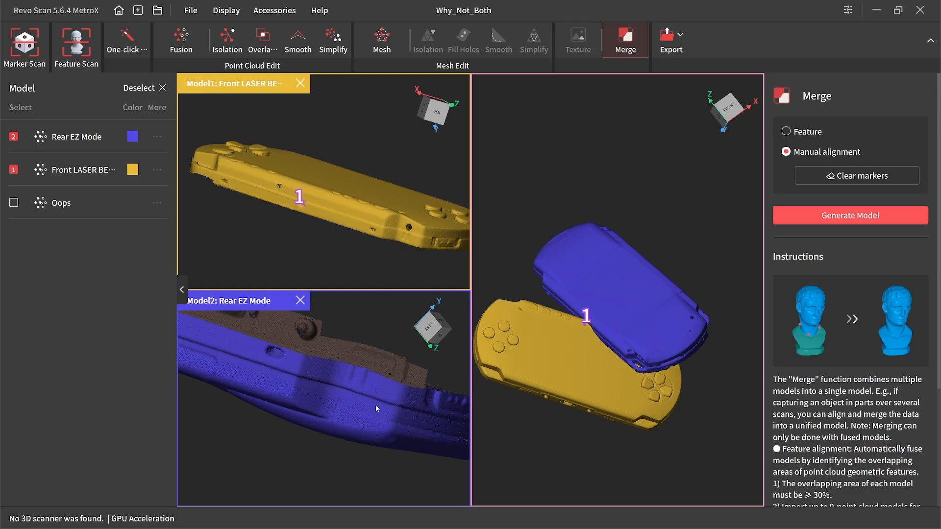
scroll(353, 218, down, 4)
scroll(366, 209, up, 8)
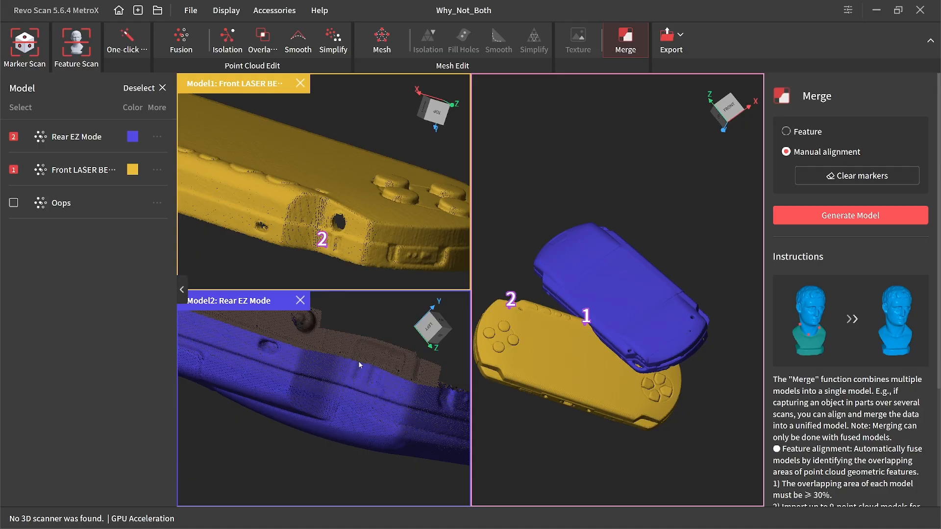
drag(359, 365, 332, 397)
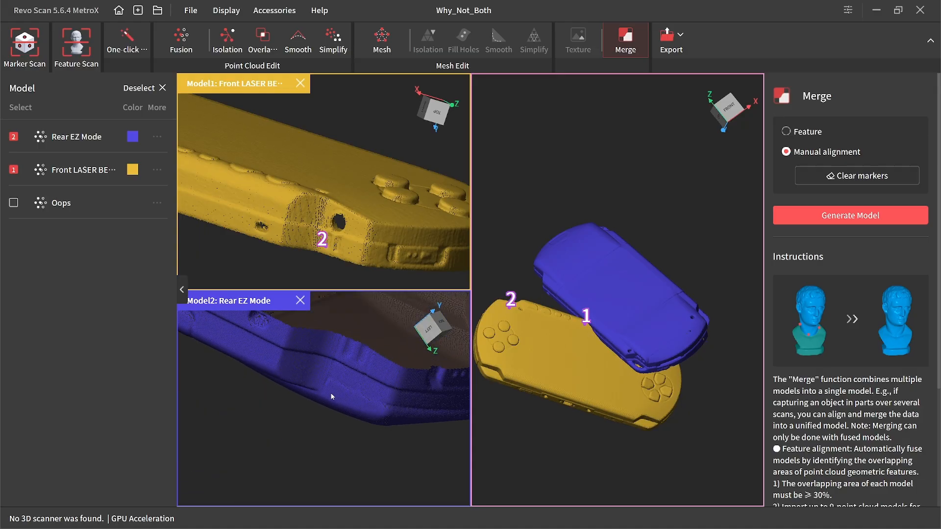
click(345, 354)
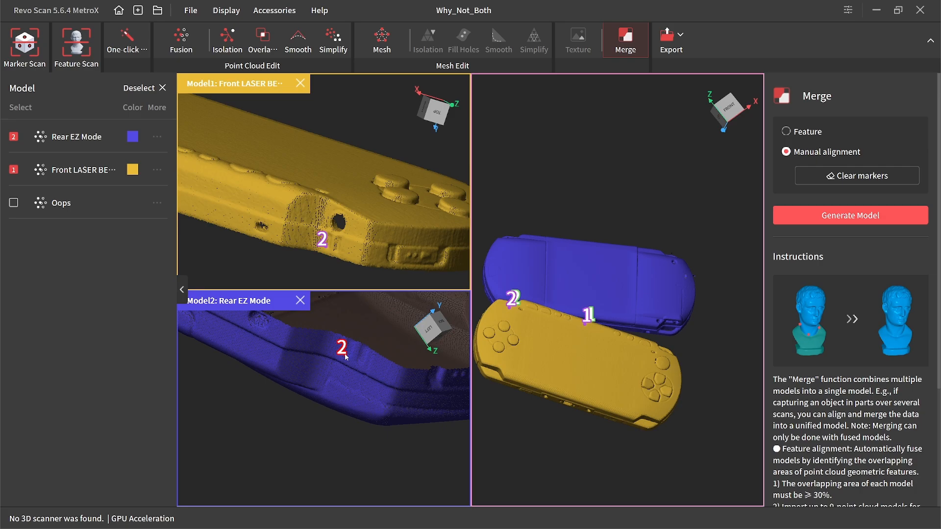
Place alignment marker 3 on the rear scan at the small hole beside the rectangular port on the opposite long side.
drag(396, 195, 307, 165)
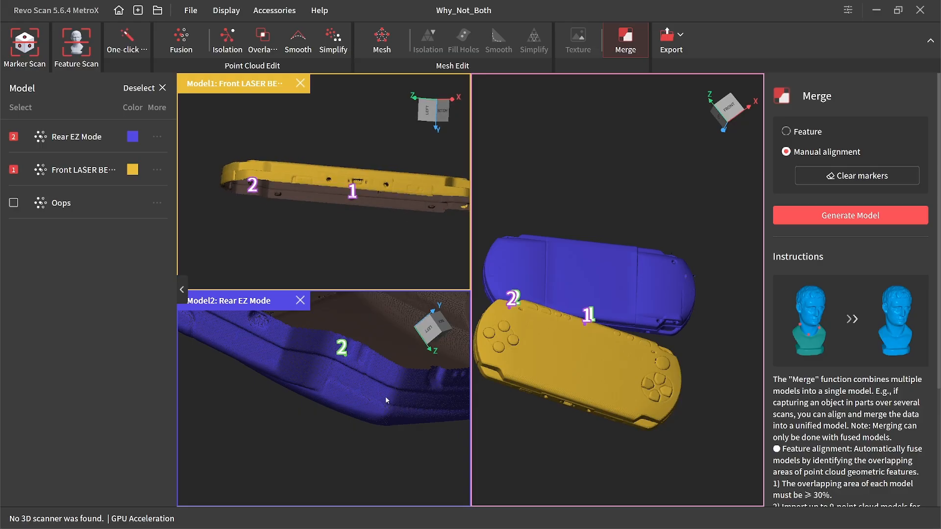
mouse_move(385, 396)
mouse_down()
mouse_move(248, 372)
mouse_move(290, 377)
mouse_move(372, 363)
mouse_move(356, 369)
mouse_move(313, 501)
mouse_move(327, 313)
mouse_up()
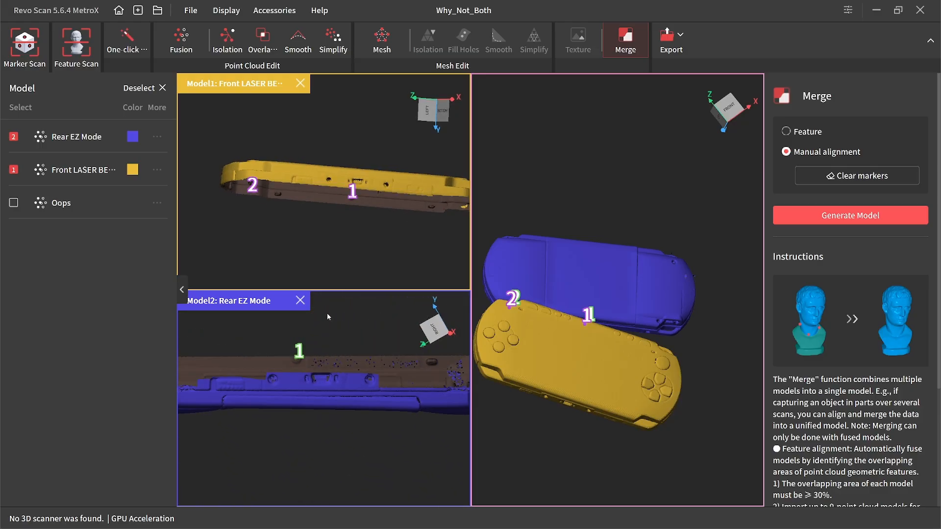
scroll(370, 190, down, 3)
scroll(369, 199, up, 5)
scroll(369, 199, up, 2)
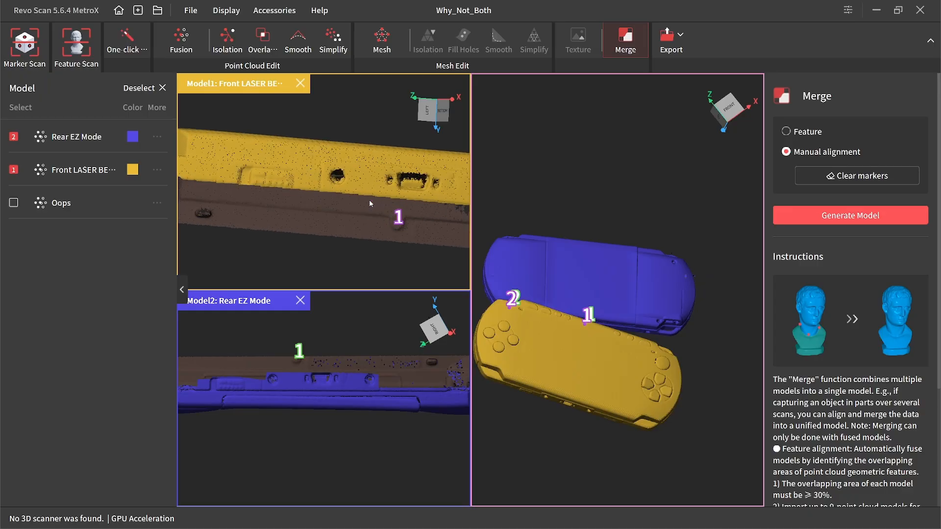
drag(369, 199, 267, 185)
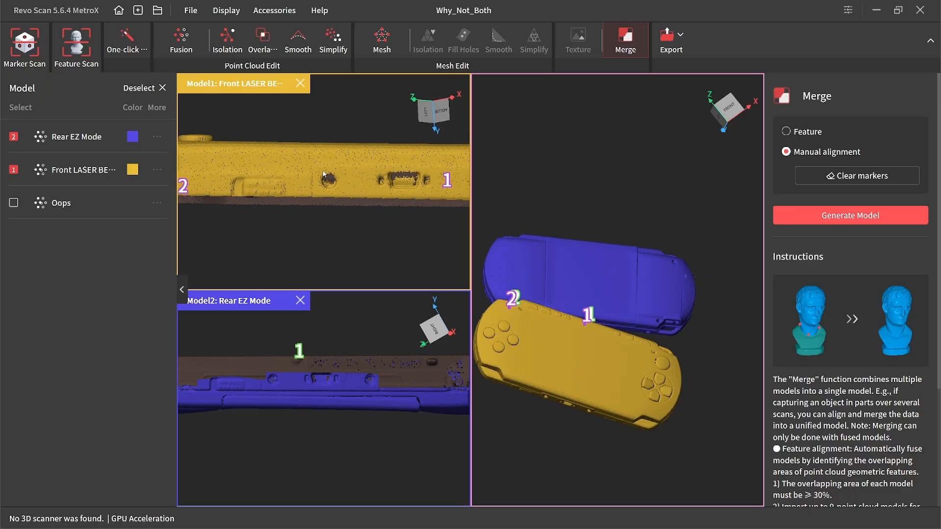
right_drag(323, 173, 298, 182)
right_drag(328, 387, 330, 372)
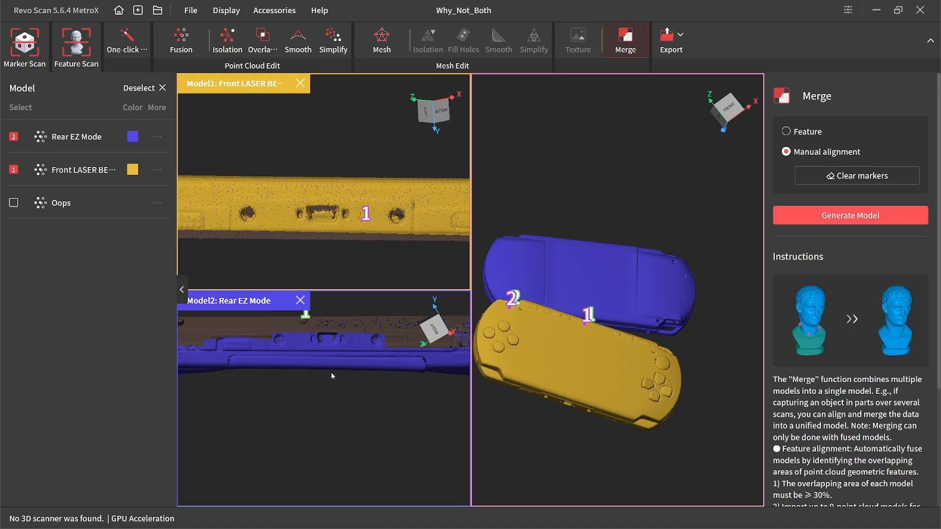
scroll(330, 372, up, 2)
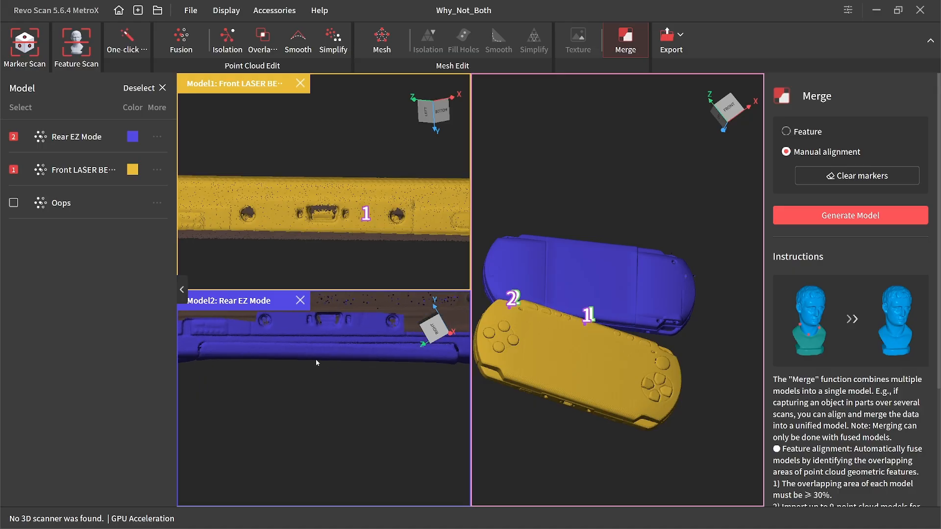
scroll(304, 332, up, 2)
right_drag(303, 327, 307, 336)
click(315, 338)
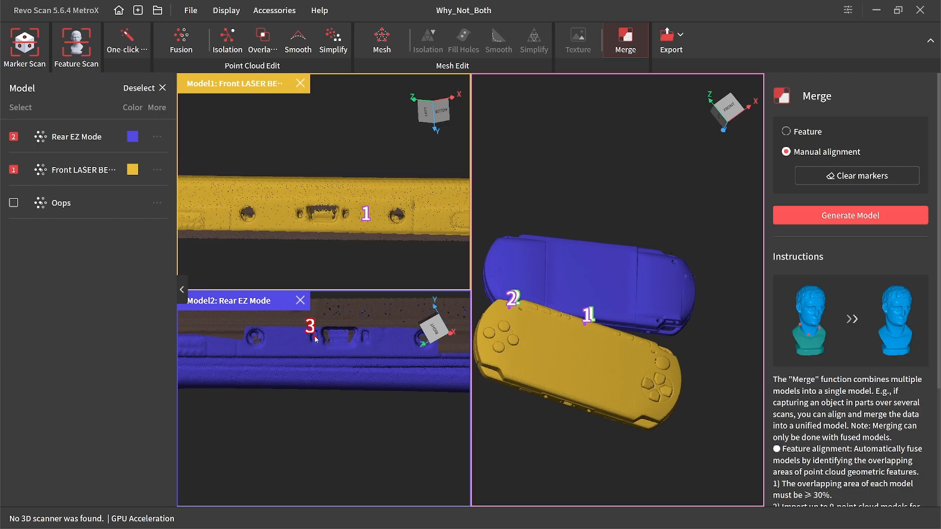
Place the matching marker 3 on the front scan's small hole beside the rectangular port.
scroll(300, 214, down, 2)
scroll(299, 215, up, 3)
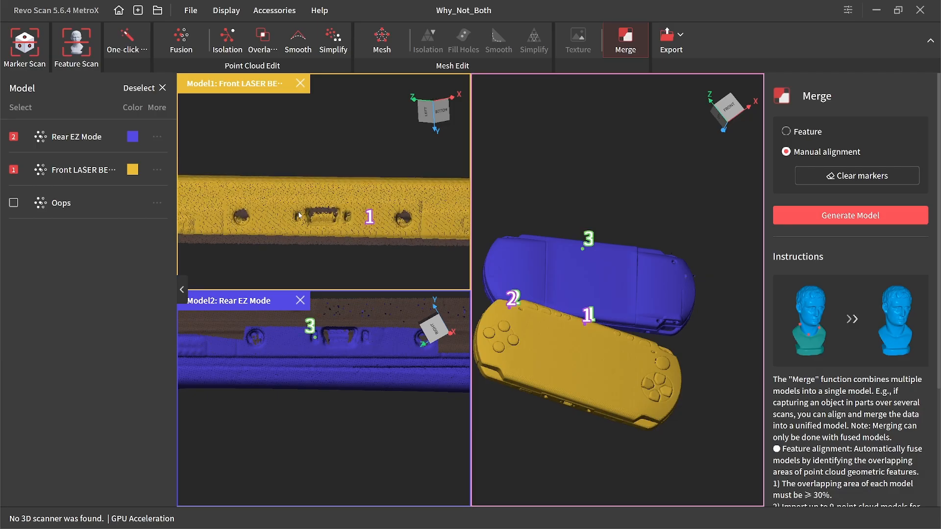
click(299, 219)
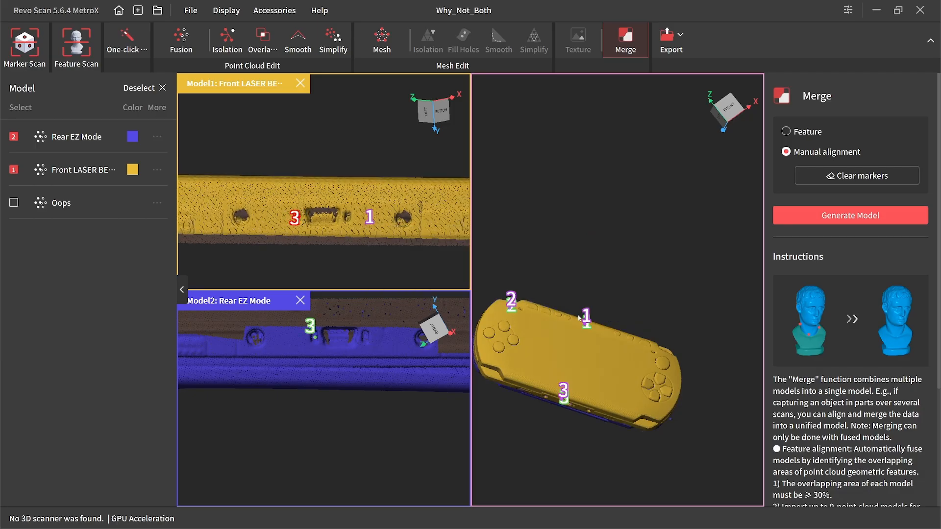
Check how the two aligned scans meet around the console's sides and generate the merged model from the three marker pairs.
drag(606, 408, 582, 316)
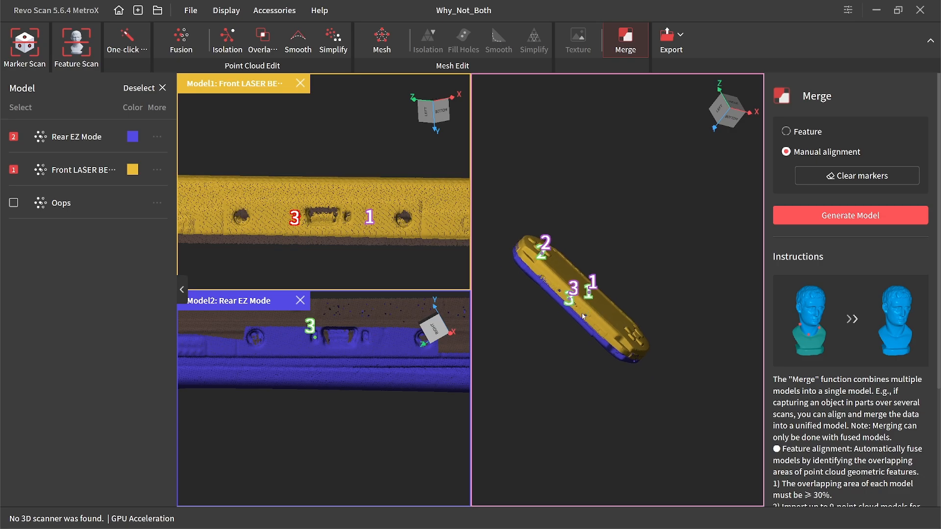
scroll(581, 313, up, 5)
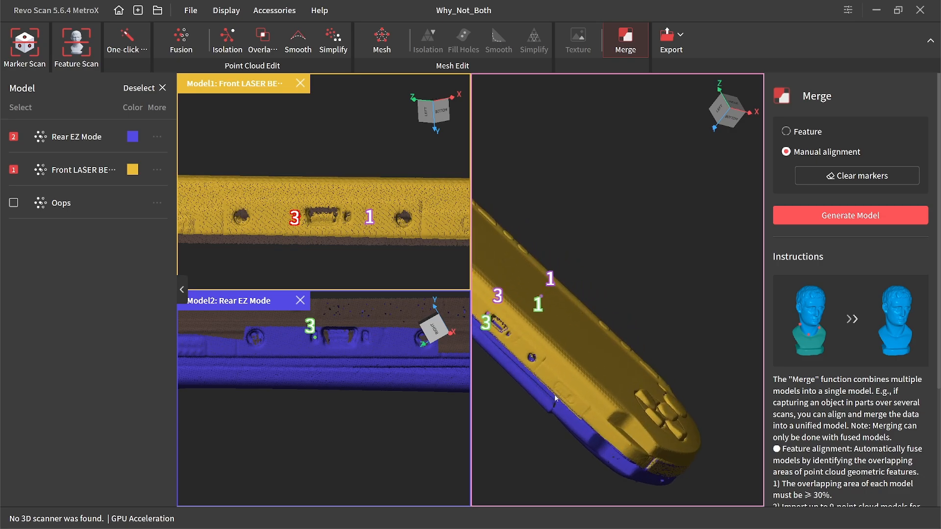
scroll(572, 378, up, 2)
drag(572, 378, 618, 256)
scroll(535, 297, down, 5)
scroll(564, 289, up, 8)
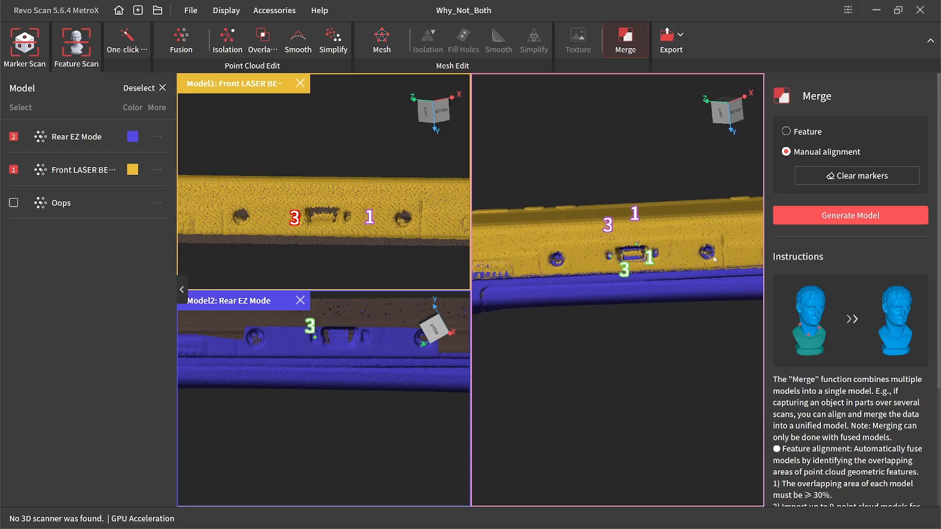
drag(715, 260, 634, 296)
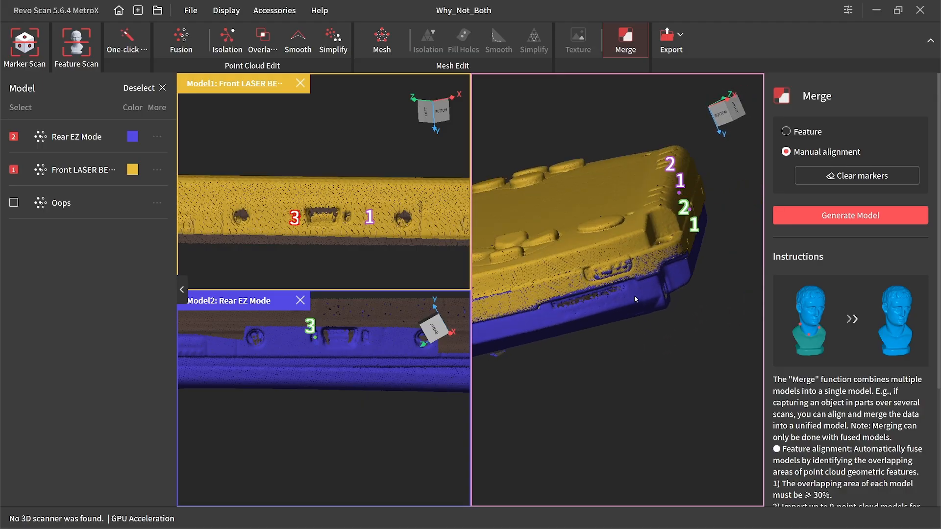
drag(561, 272, 633, 281)
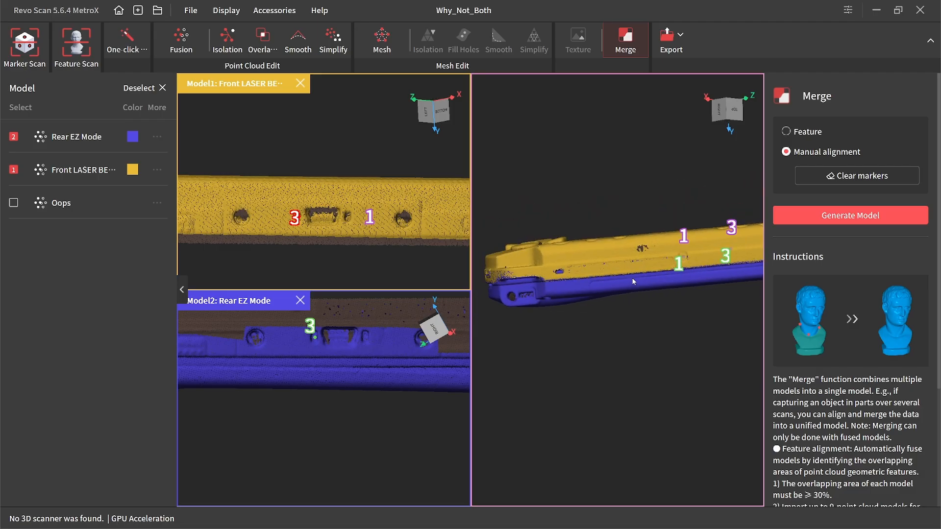
drag(532, 295, 615, 245)
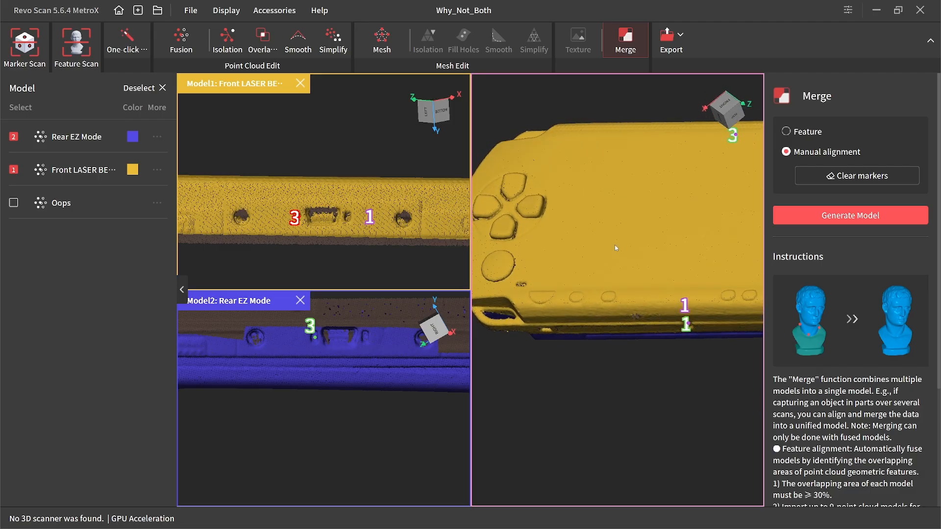
click(876, 220)
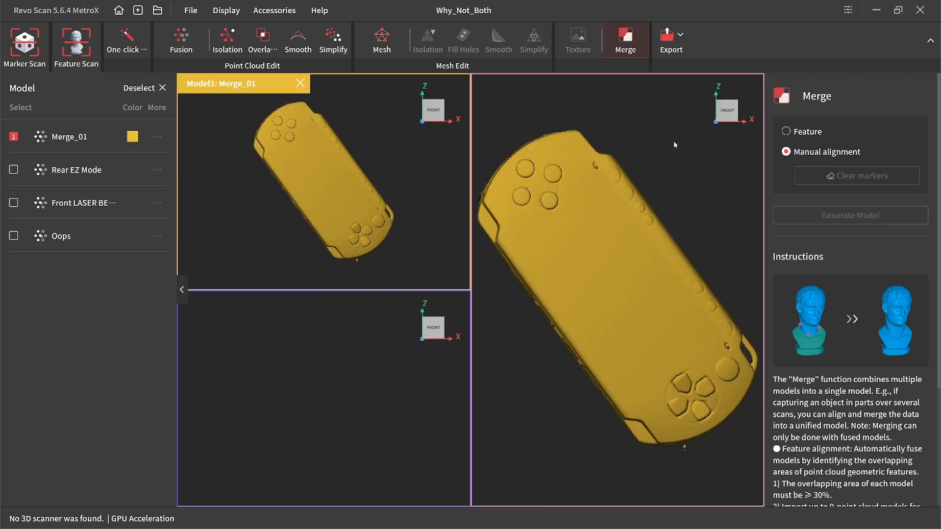
Detect isolated points in the Merge_01 point cloud at a 15.0% isolation rate and remove them.
click(382, 41)
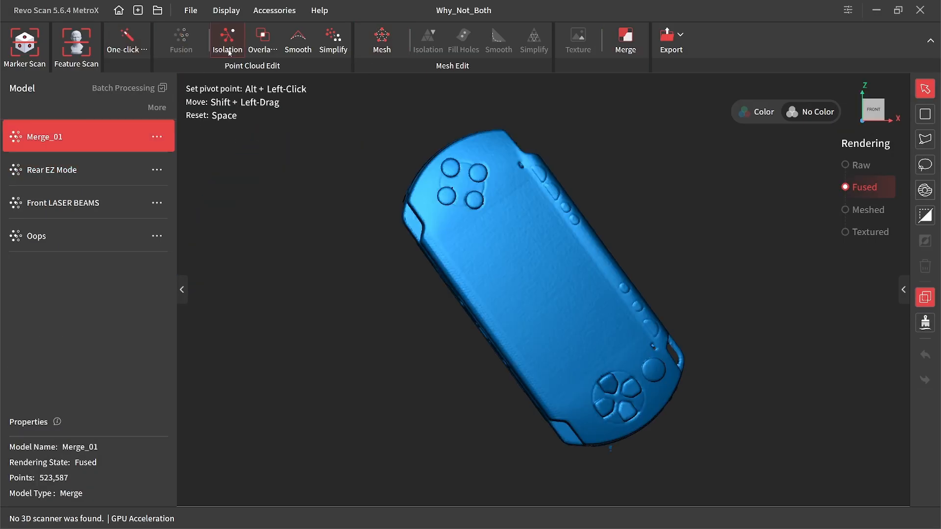
drag(626, 318, 410, 130)
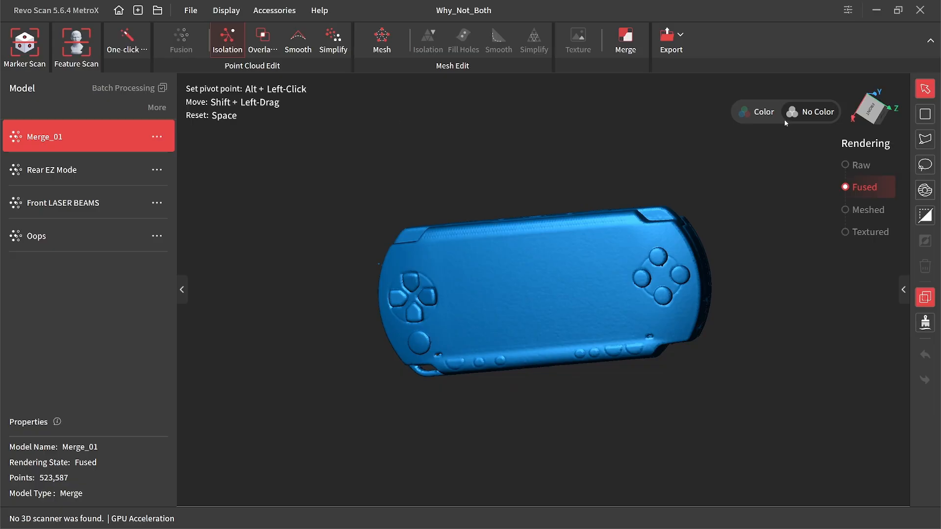
click(900, 286)
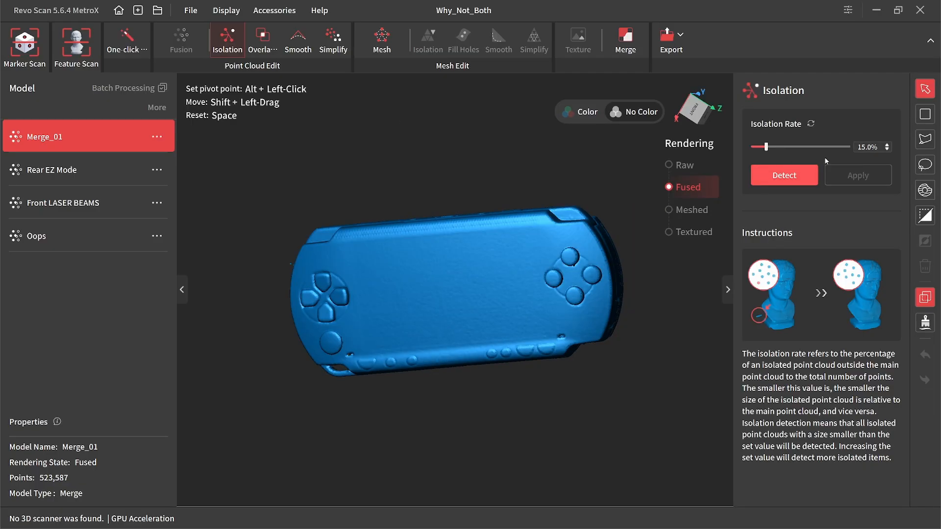
click(780, 178)
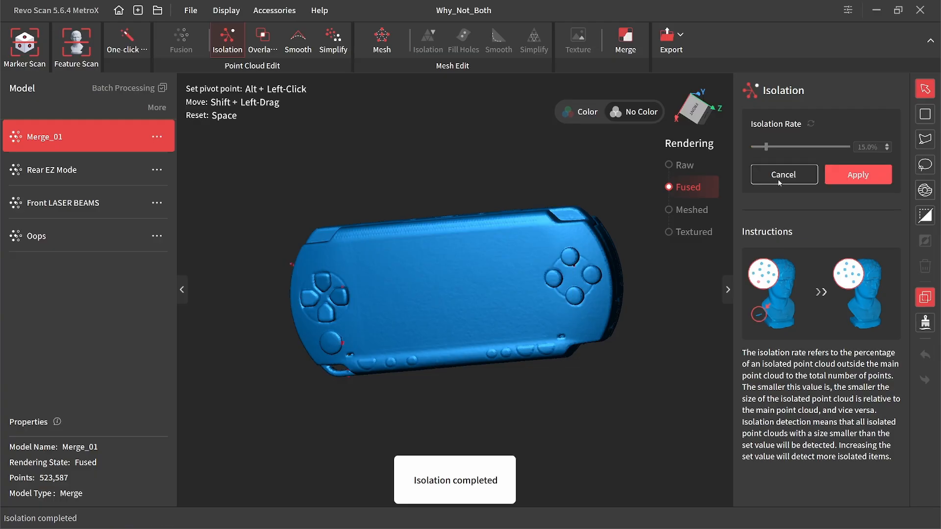
drag(490, 249, 404, 255)
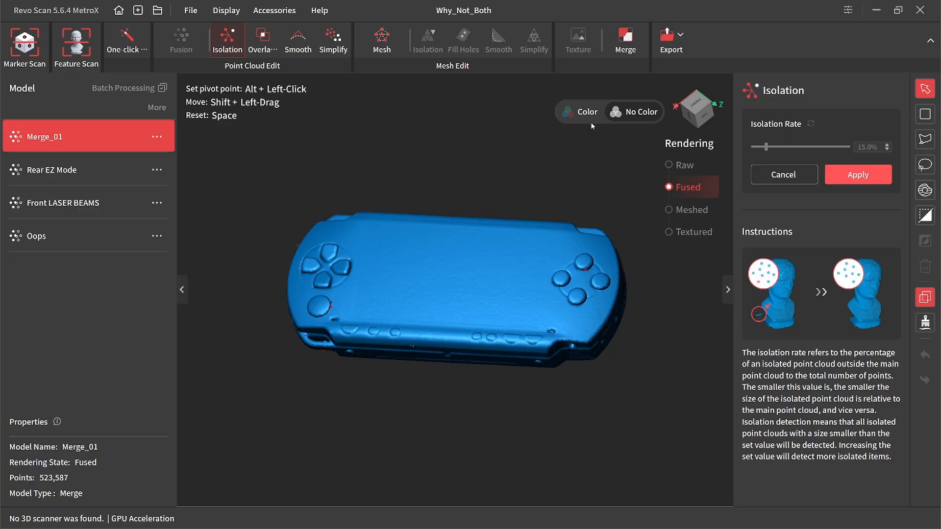
drag(611, 222, 464, 251)
scroll(464, 251, up, 3)
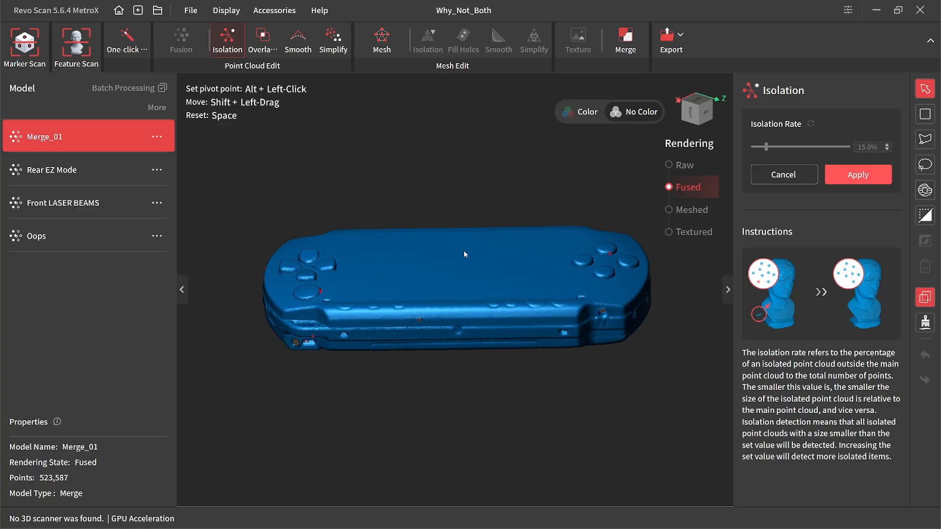
click(858, 175)
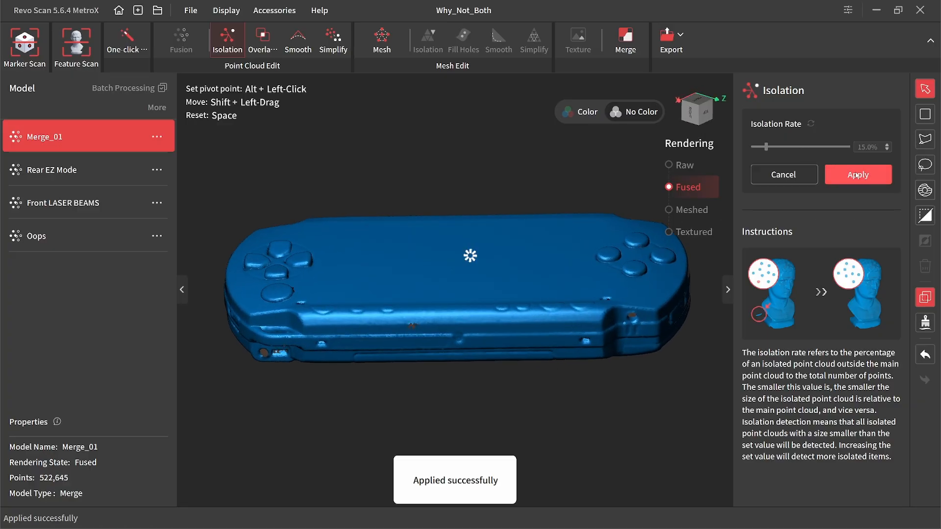
Examine the cleaned Merge_01 model's back, button areas, side seams and front face from several angles.
drag(370, 378, 282, 255)
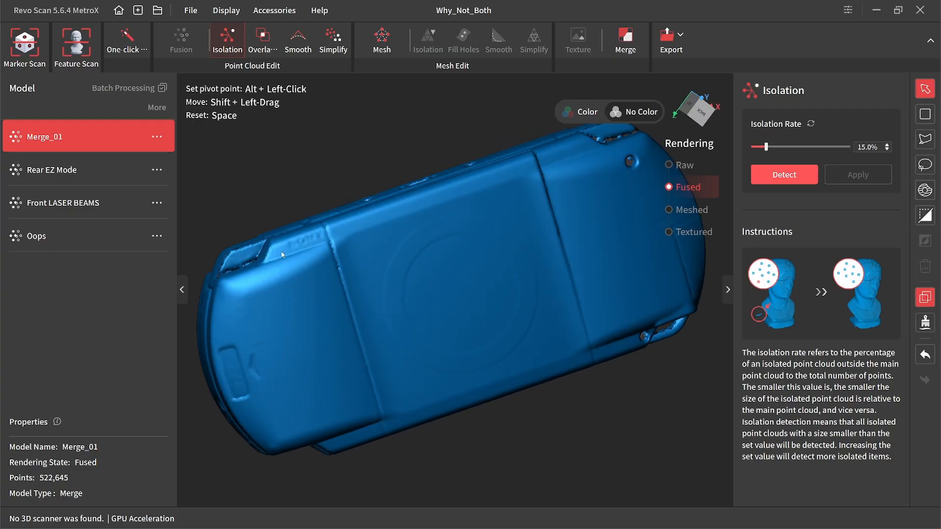
drag(401, 234, 500, 285)
scroll(537, 360, up, 1)
drag(560, 411, 375, 203)
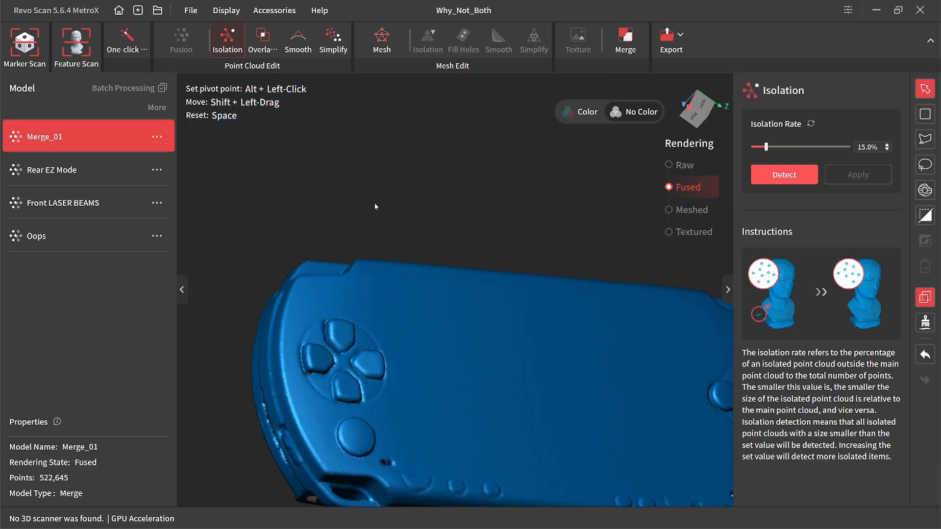
drag(475, 341, 459, 370)
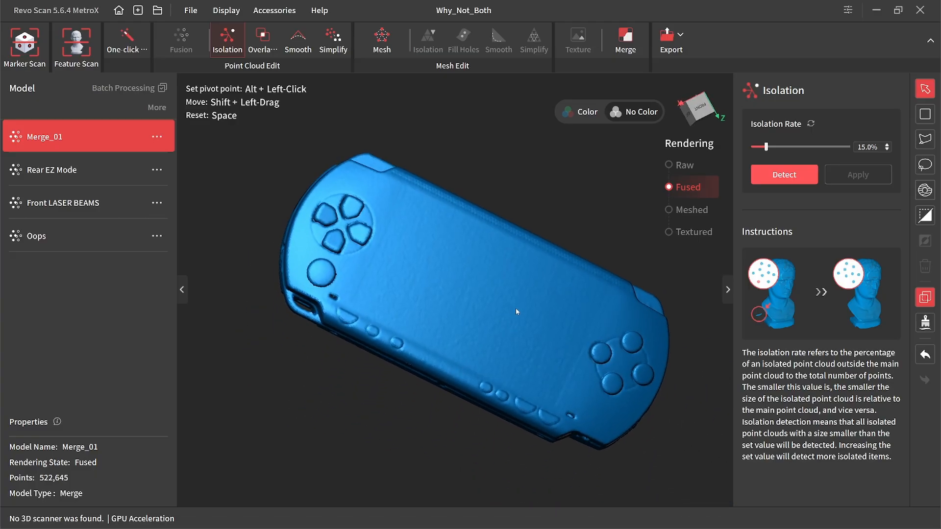
drag(516, 311, 418, 265)
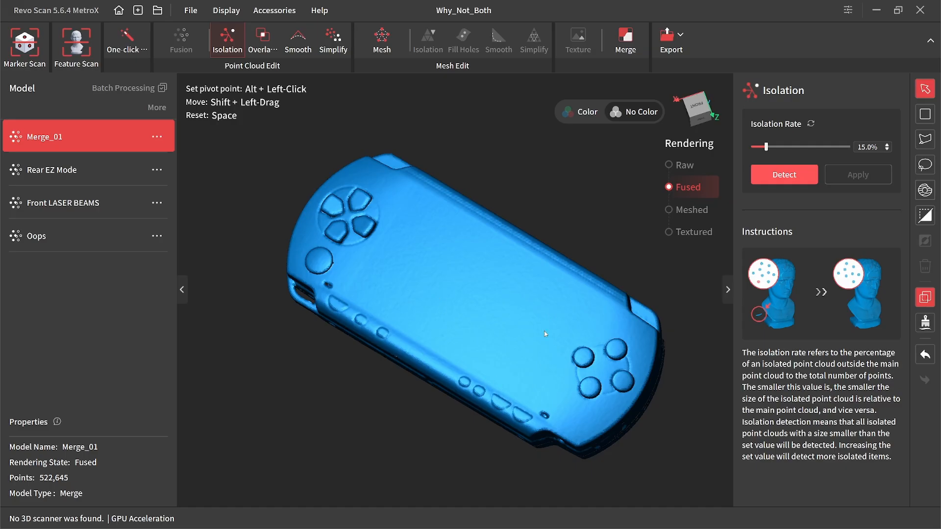
drag(544, 330, 536, 387)
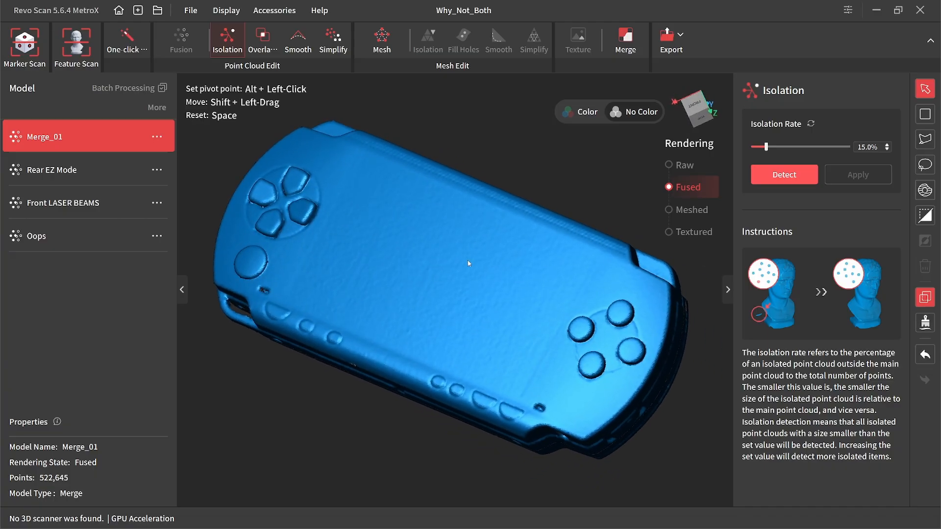
Mesh the Merge_01 point cloud at quality 5.5 with automatic hole filling enabled at a 30% ratio.
click(382, 44)
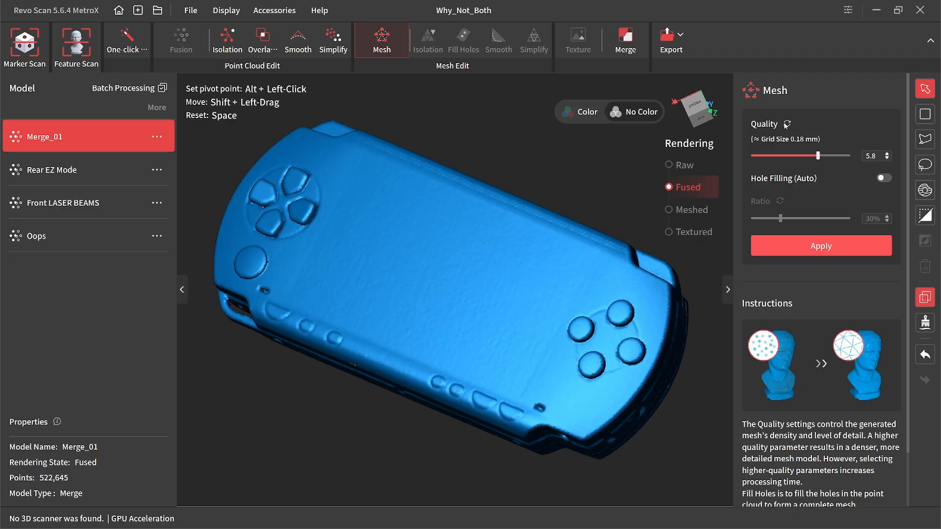
click(885, 179)
drag(461, 371, 472, 236)
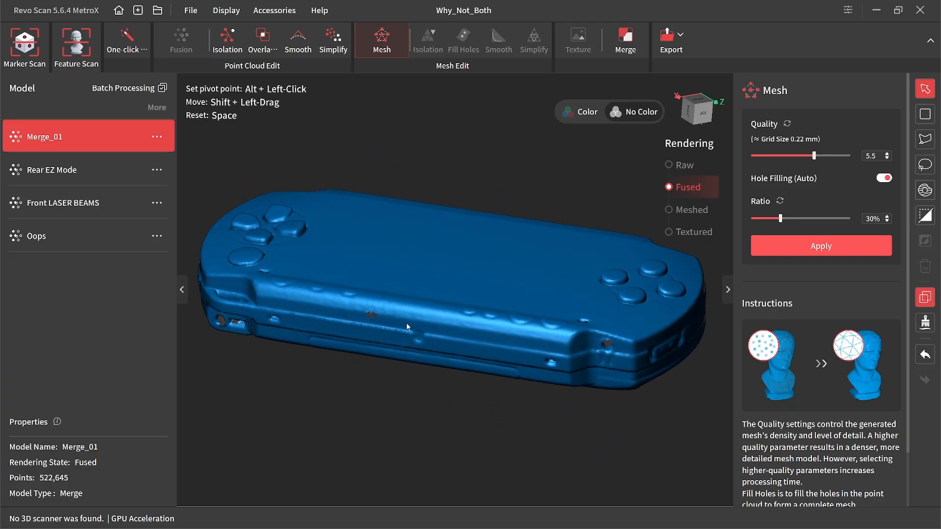
drag(425, 338, 432, 295)
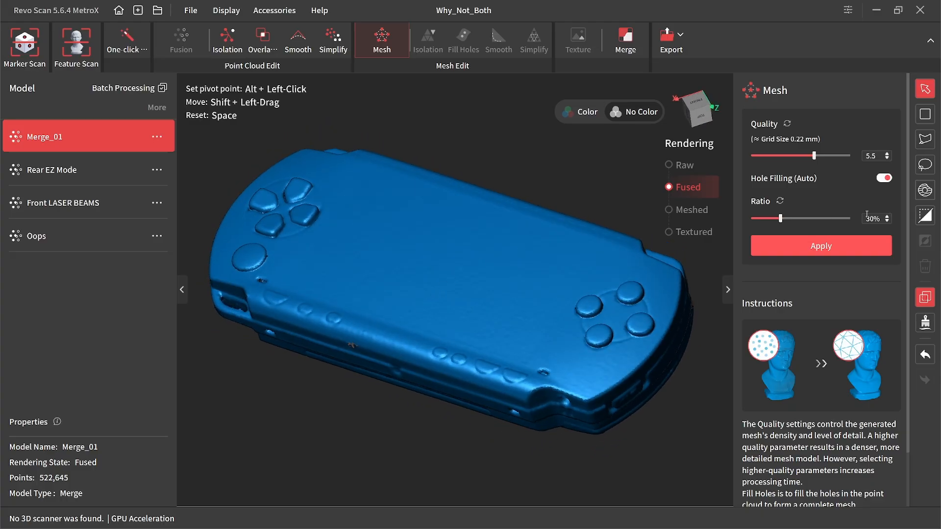
click(842, 250)
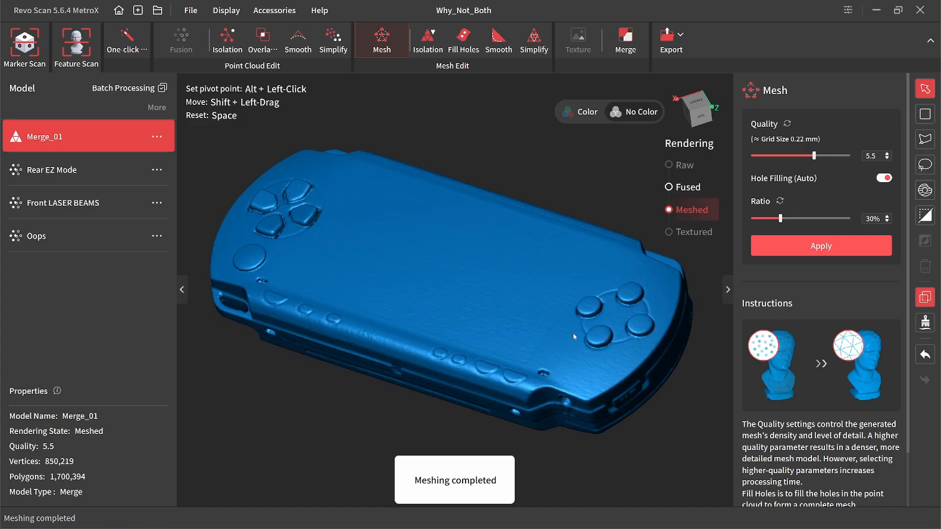
Examine the meshed Merge_01 console's front face, button areas, lower edge and side seams from several angles and distances.
drag(570, 323, 618, 349)
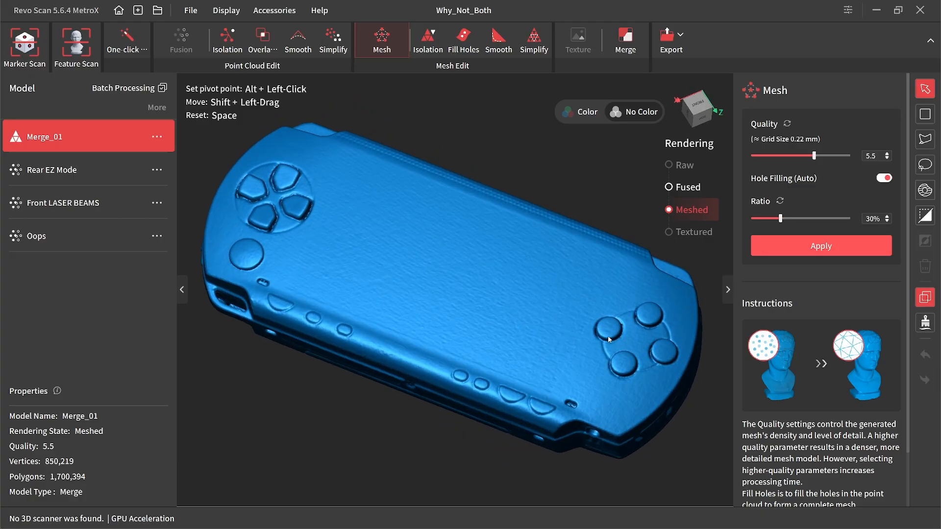
drag(438, 283, 450, 241)
scroll(449, 239, down, 2)
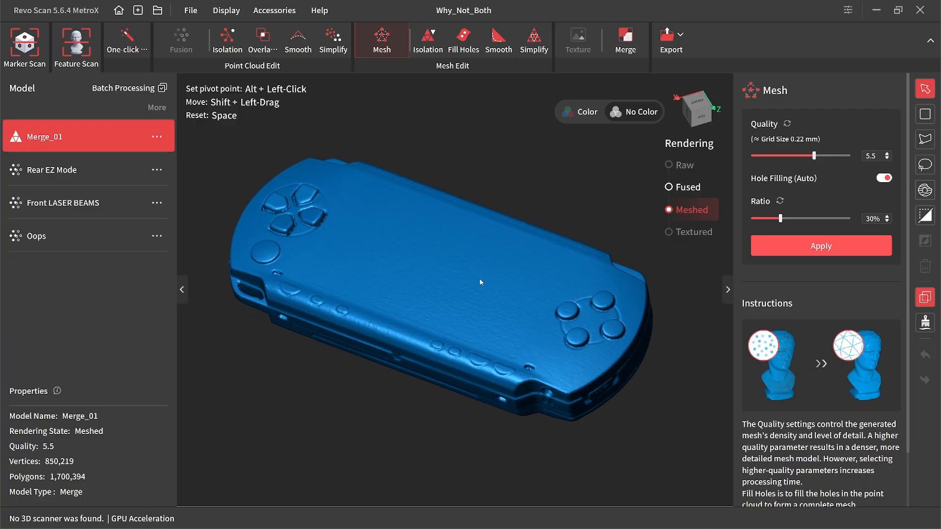
drag(480, 275, 495, 228)
scroll(494, 240, down, 5)
drag(474, 293, 421, 242)
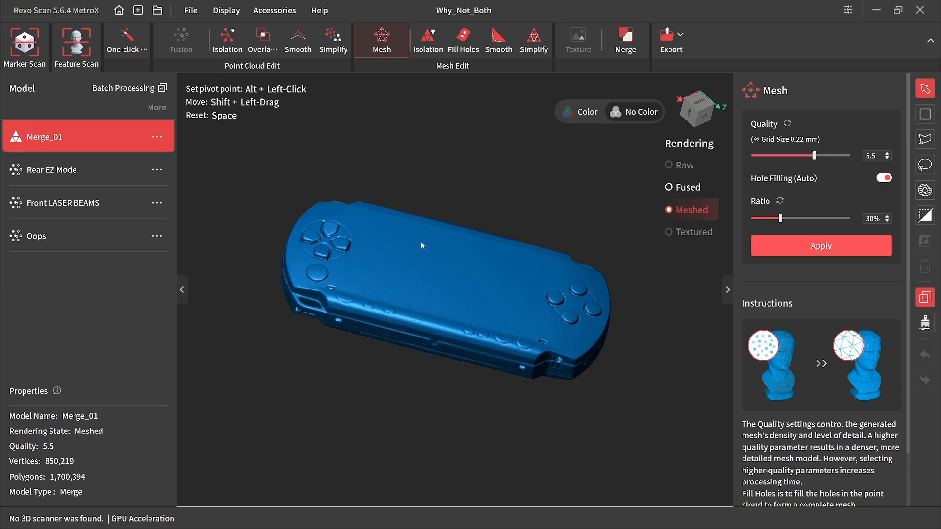
drag(428, 306, 493, 252)
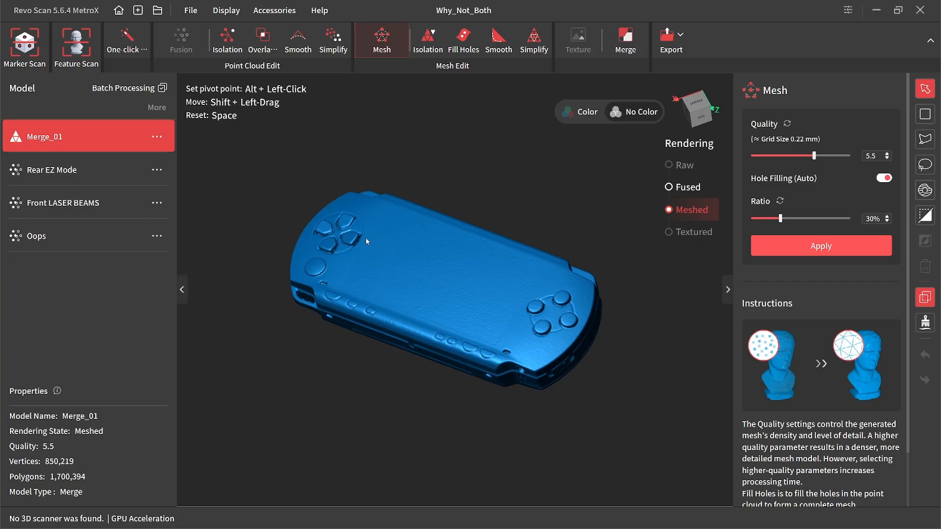
scroll(366, 237, up, 5)
drag(418, 262, 409, 246)
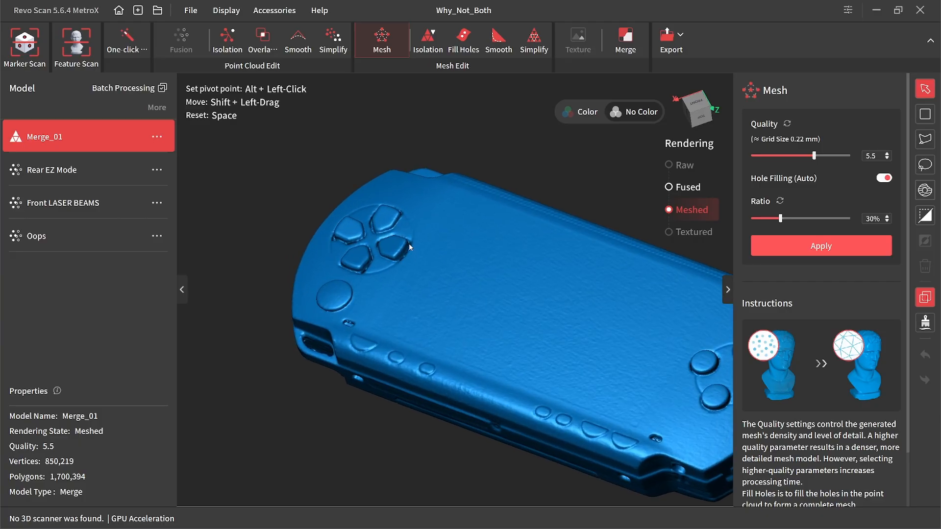
drag(332, 233, 457, 333)
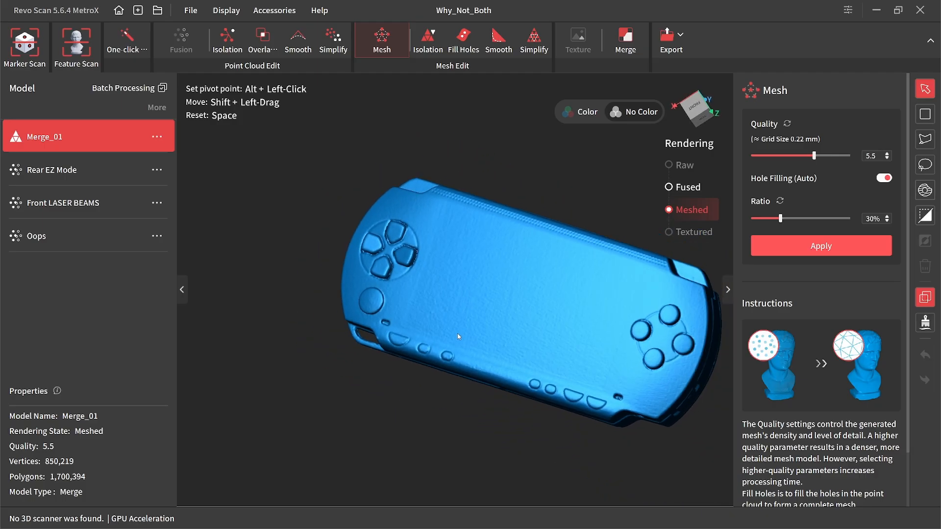
drag(383, 263, 306, 313)
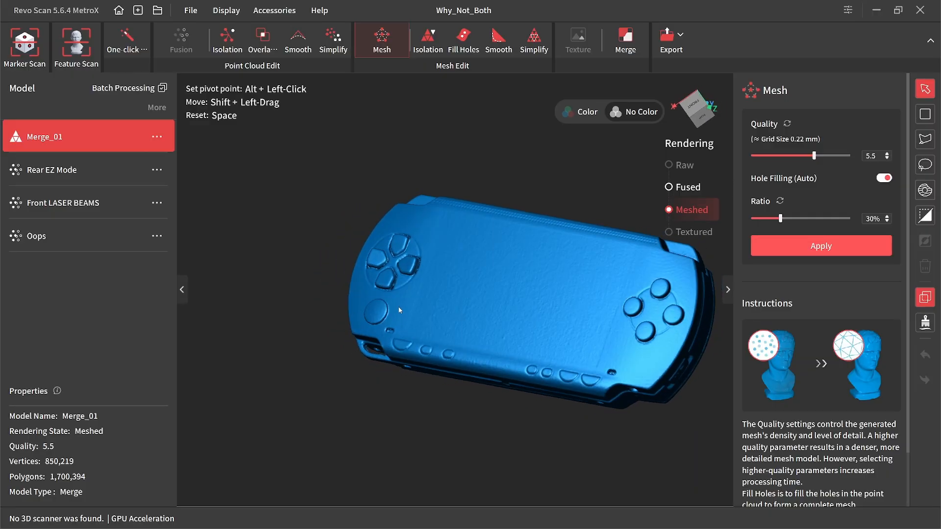
scroll(453, 309, down, 1)
shift+drag(495, 303, 443, 307)
scroll(443, 308, up, 1)
scroll(444, 310, up, 1)
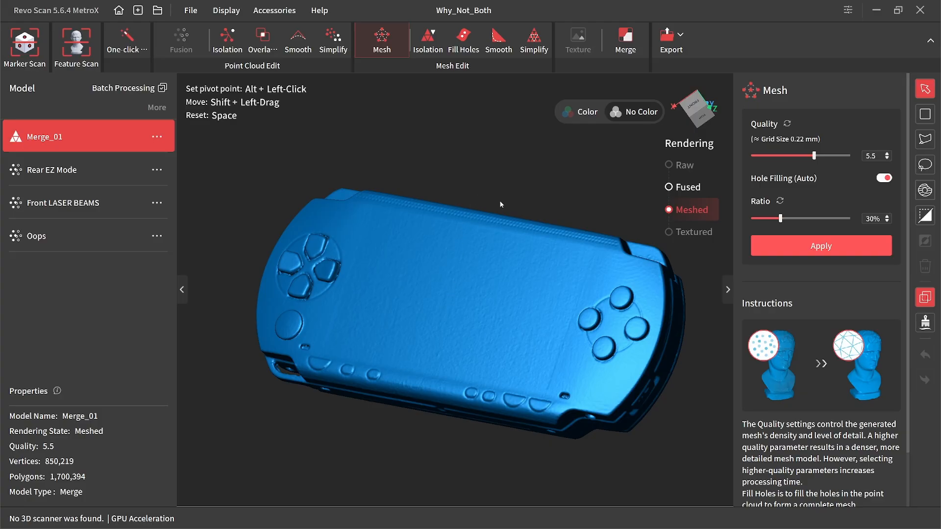
drag(490, 187, 435, 262)
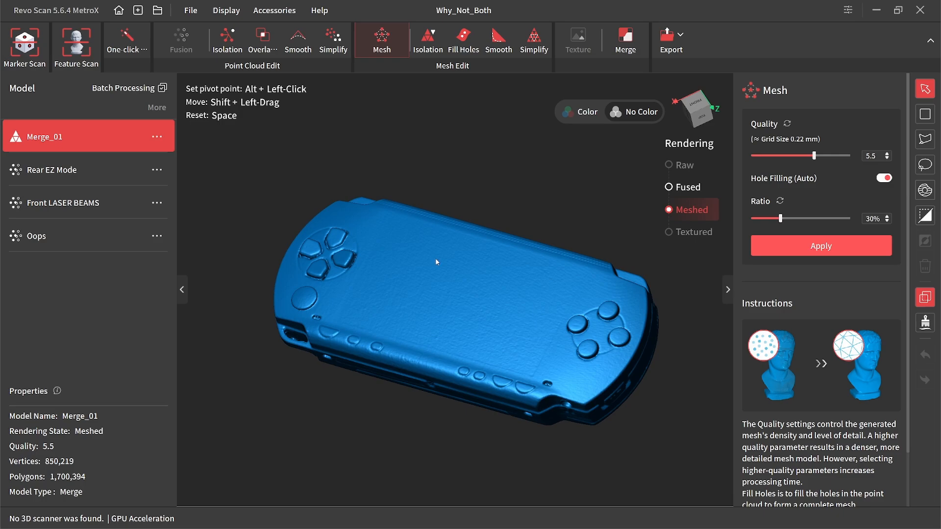
scroll(441, 263, up, 1)
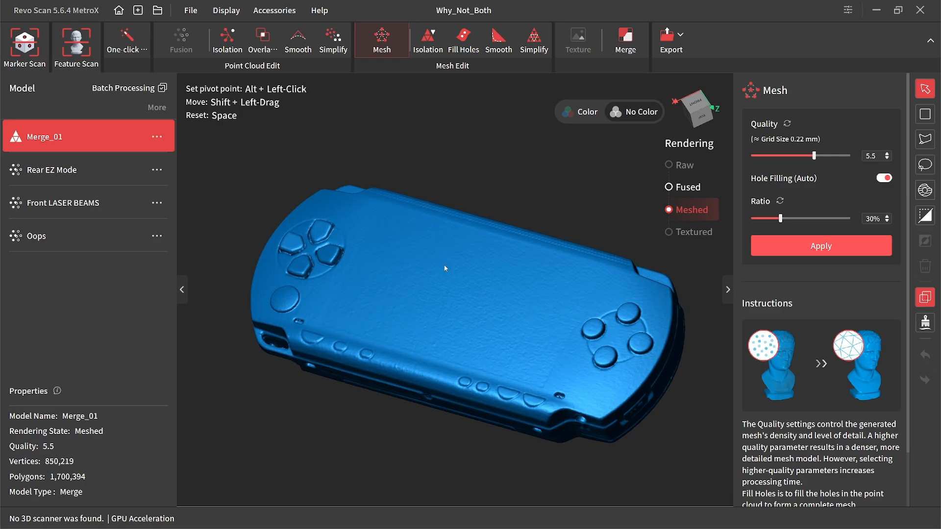
scroll(445, 266, up, 1)
shift+drag(431, 356, 428, 346)
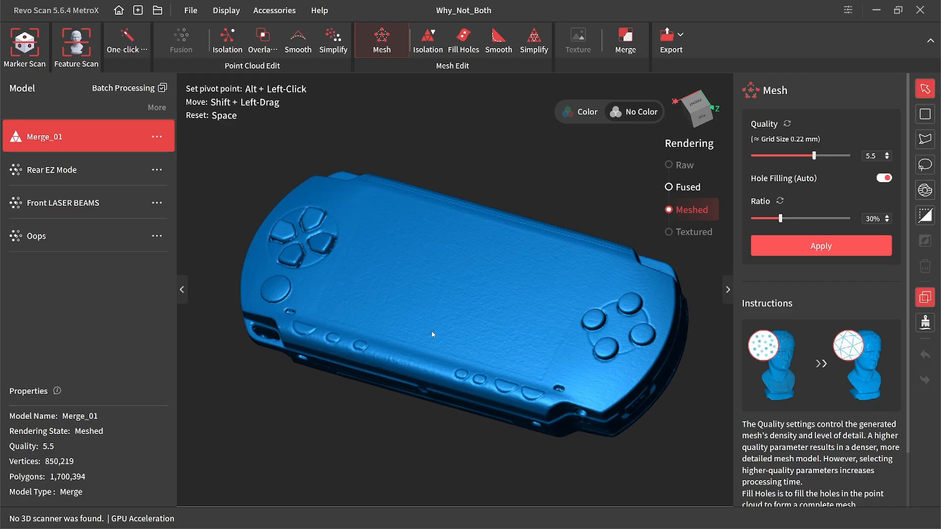
drag(454, 326, 410, 277)
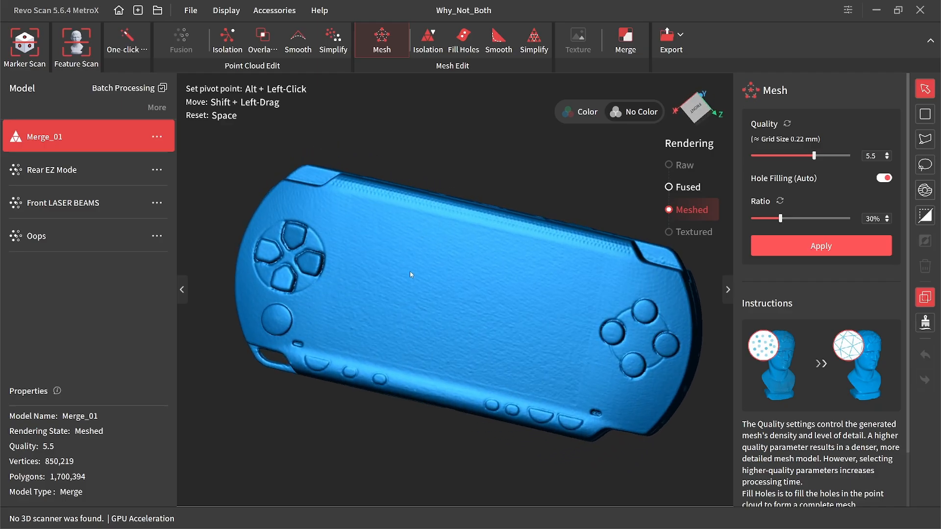
drag(411, 274, 519, 284)
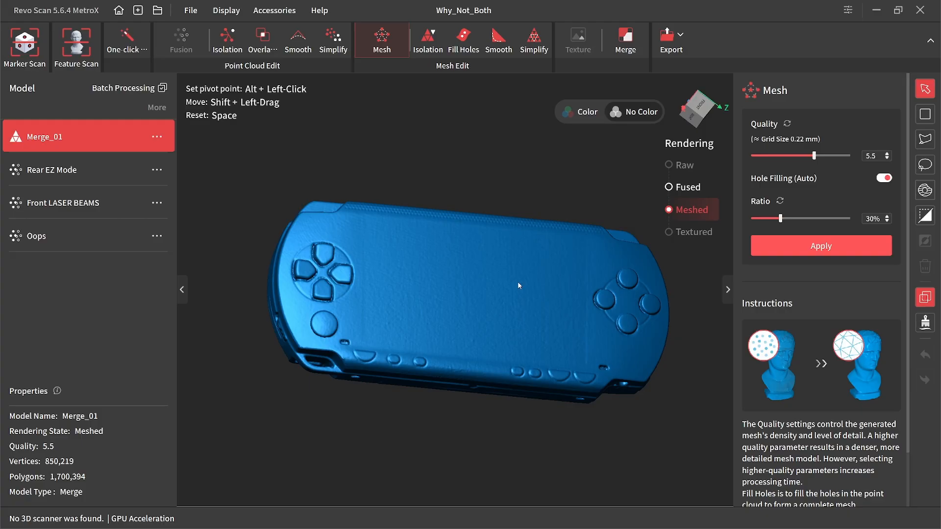
drag(518, 283, 467, 302)
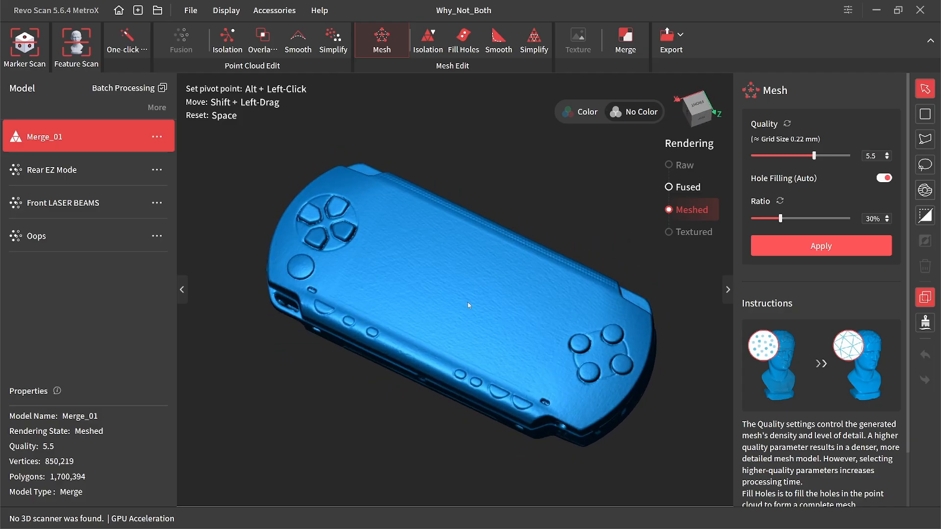